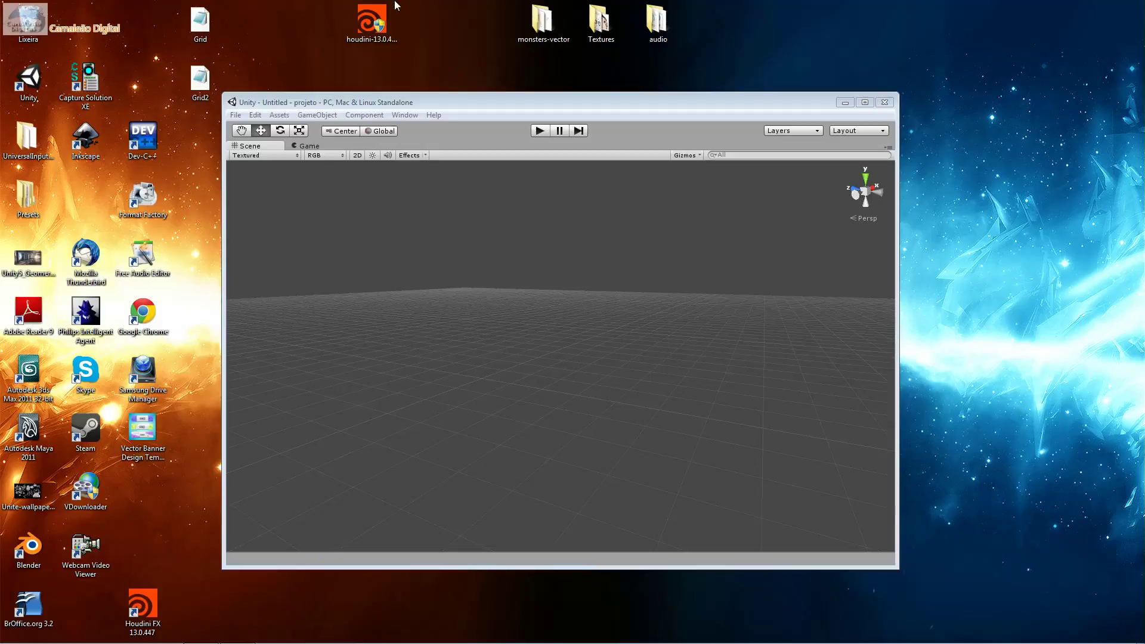
# Step: Open the Project window and open the Snow scene from Water FX Pack > Demo Scenes
pyautogui.click(398, 114)
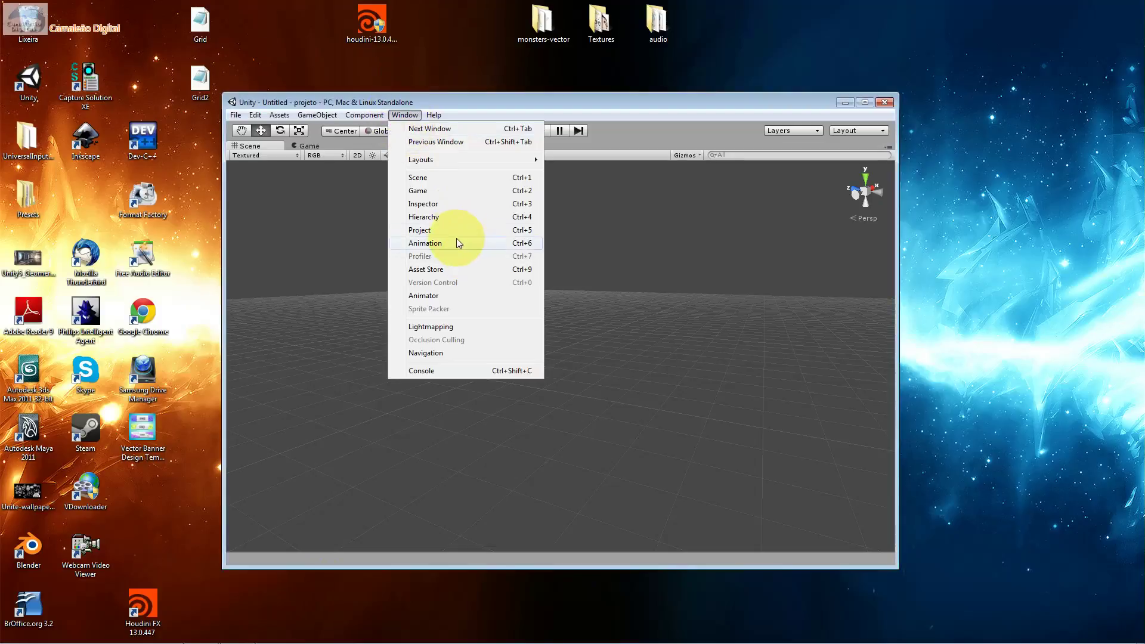
pyautogui.click(454, 232)
pyautogui.doubleClick(259, 504)
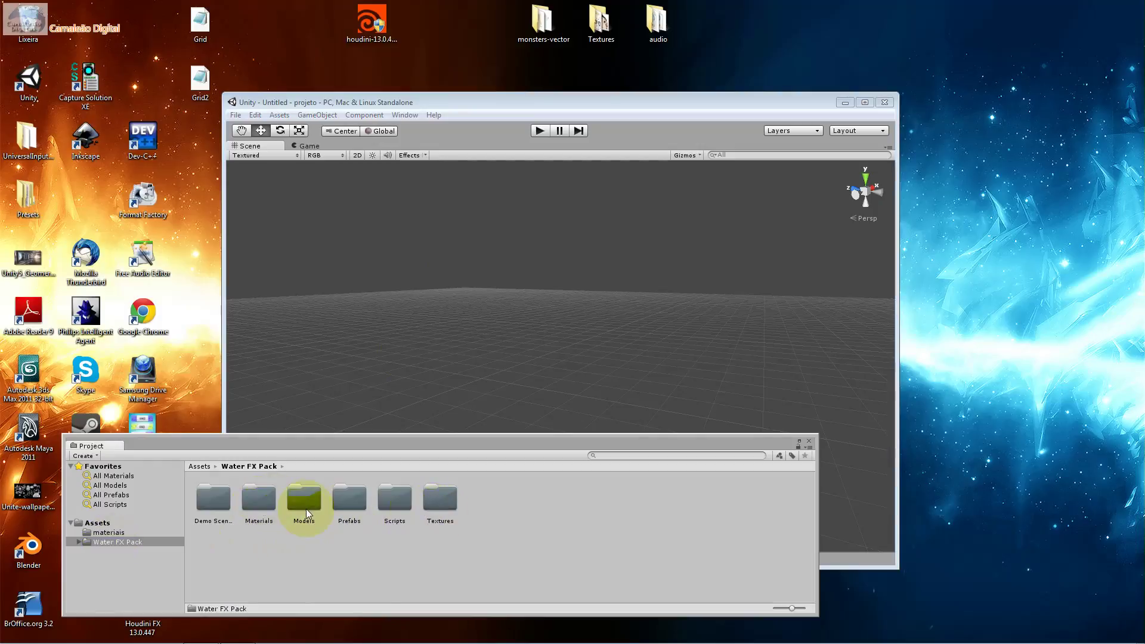
pyautogui.doubleClick(231, 507)
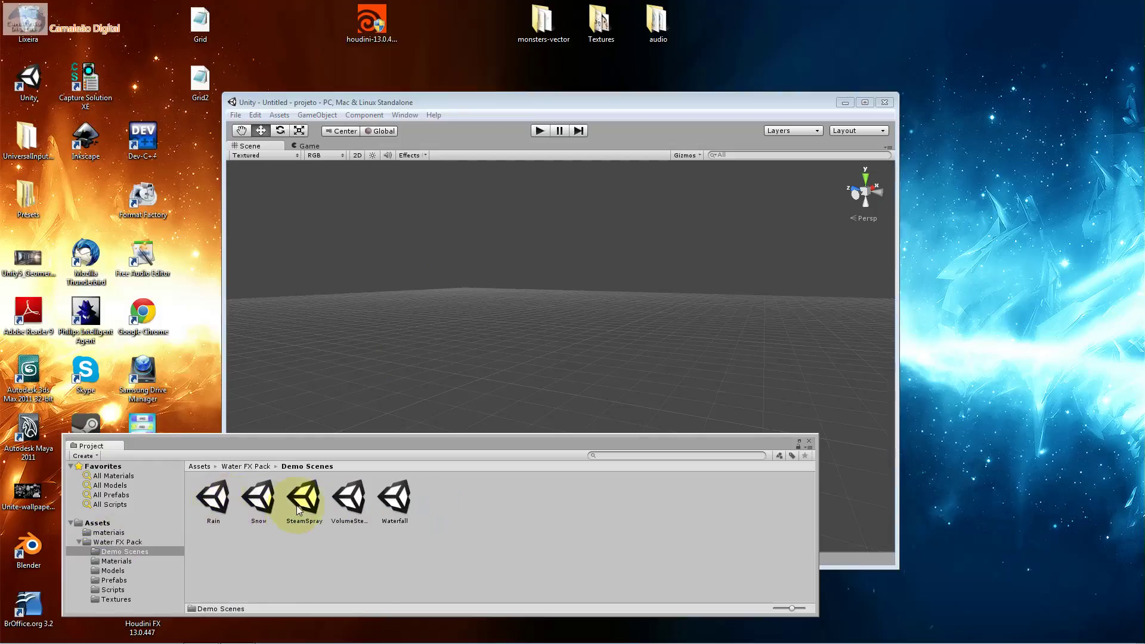
pyautogui.click(213, 500)
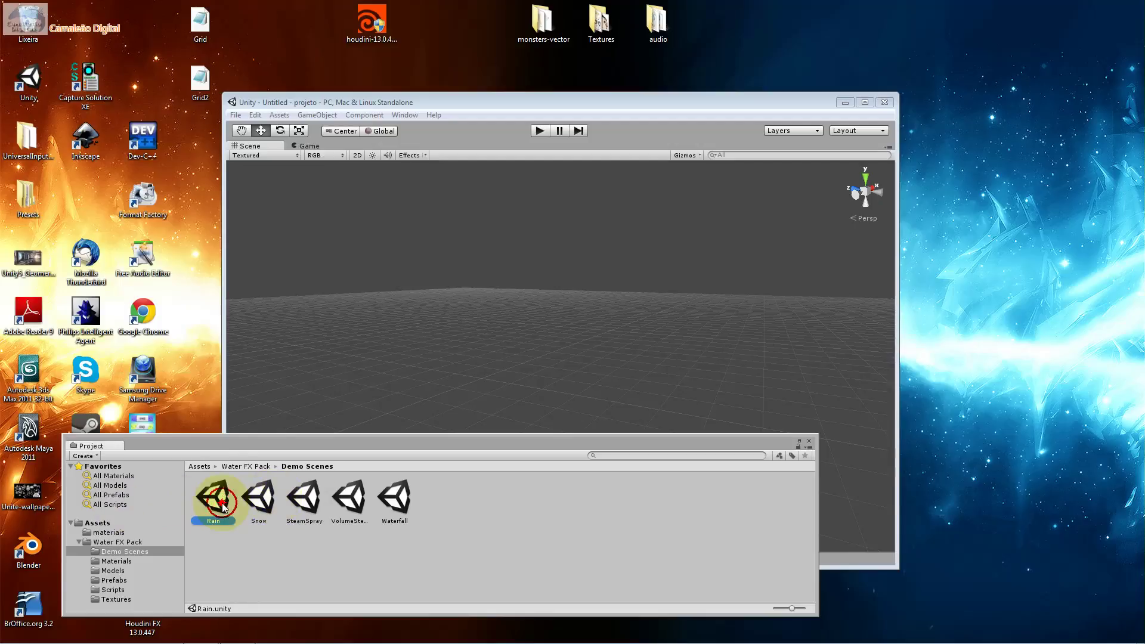
pyautogui.click(263, 507)
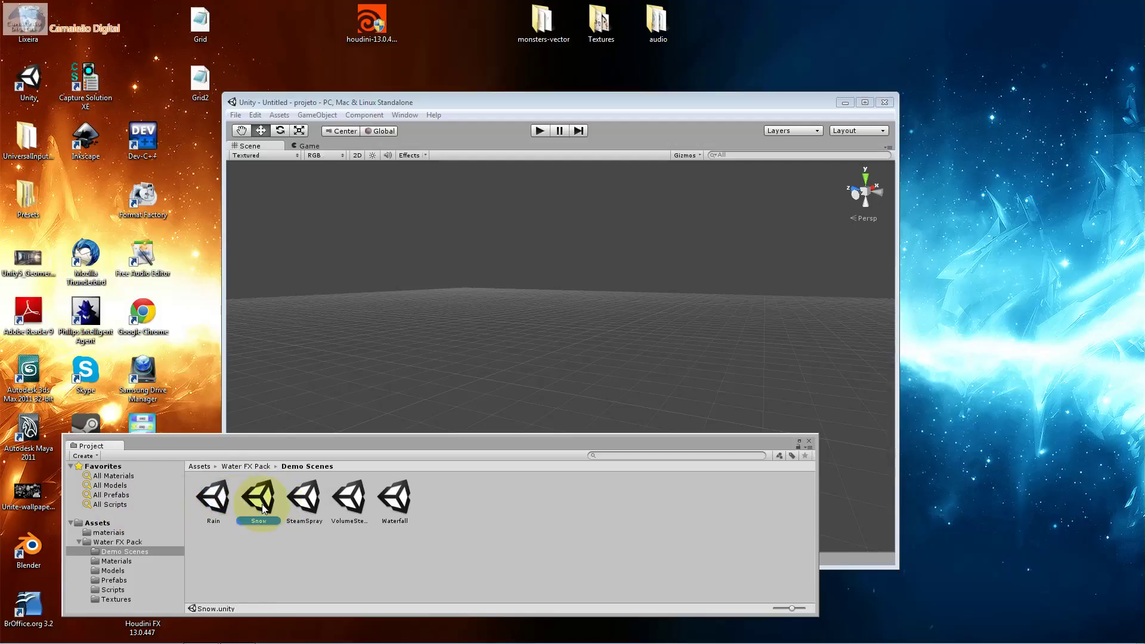
pyautogui.doubleClick(263, 507)
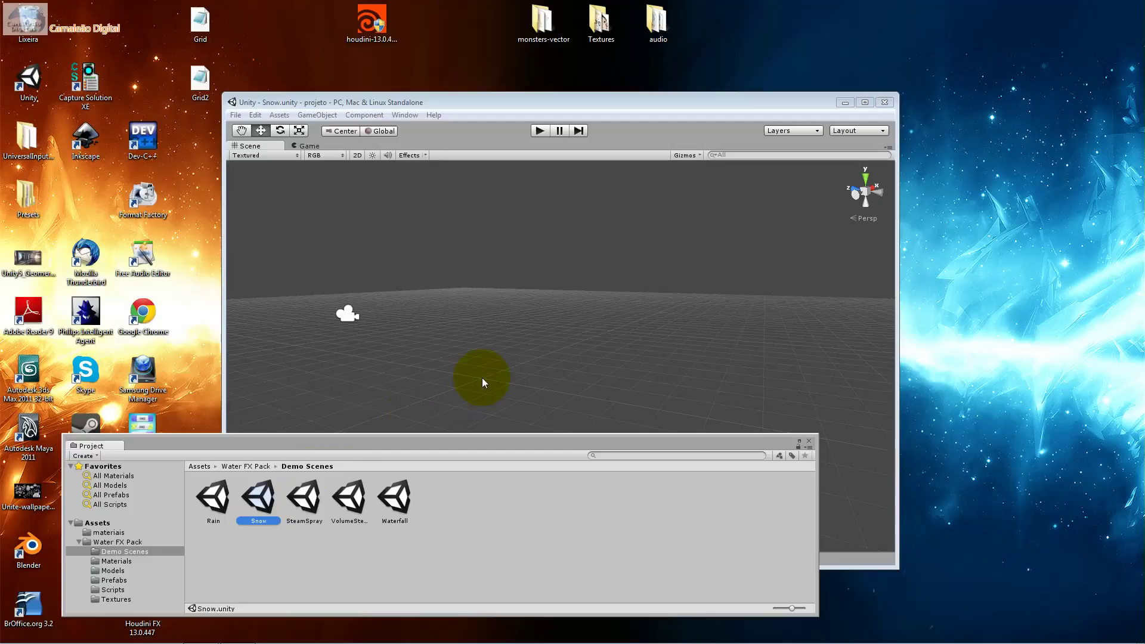
pyautogui.moveTo(561, 446); pyautogui.dragTo(593, 487)
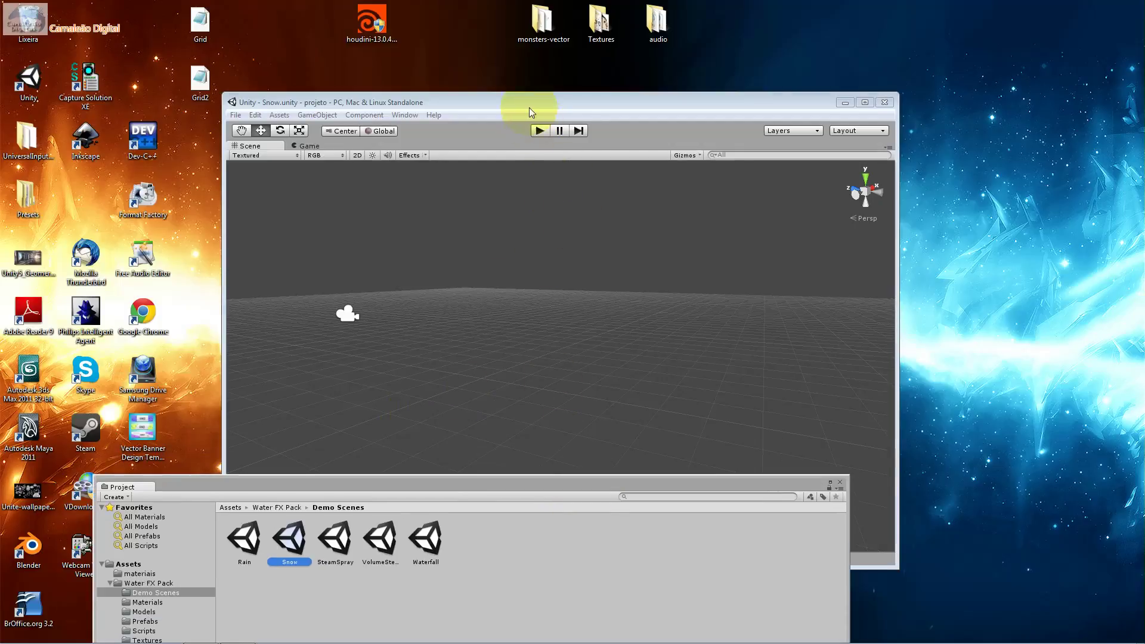
pyautogui.moveTo(538, 102); pyautogui.dragTo(586, 46)
pyautogui.click(585, 74)
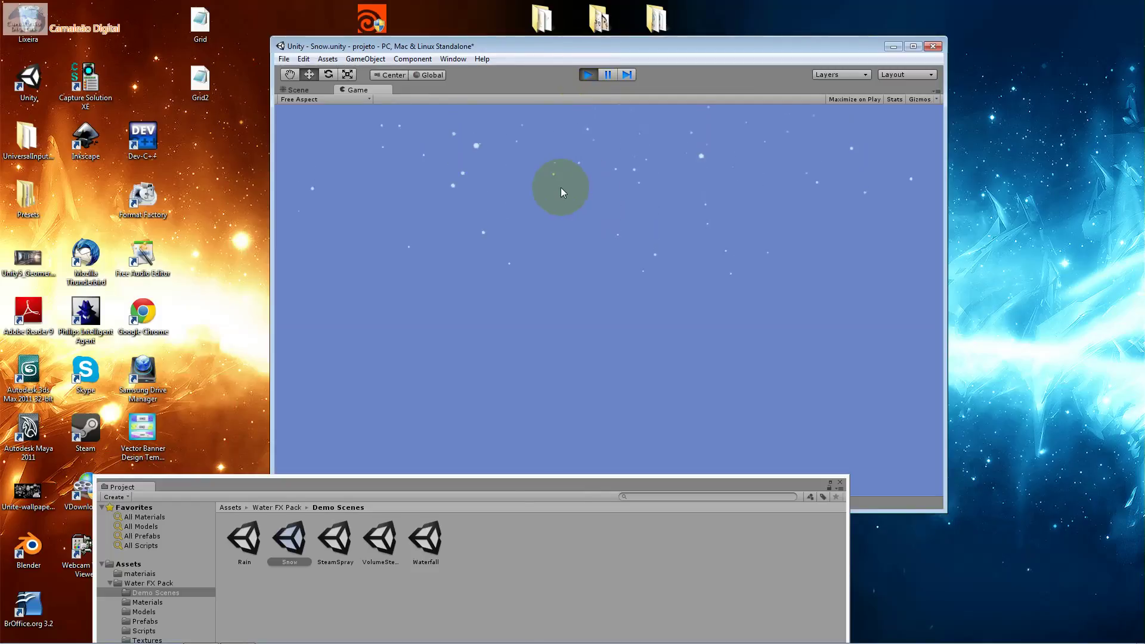
pyautogui.click(587, 75)
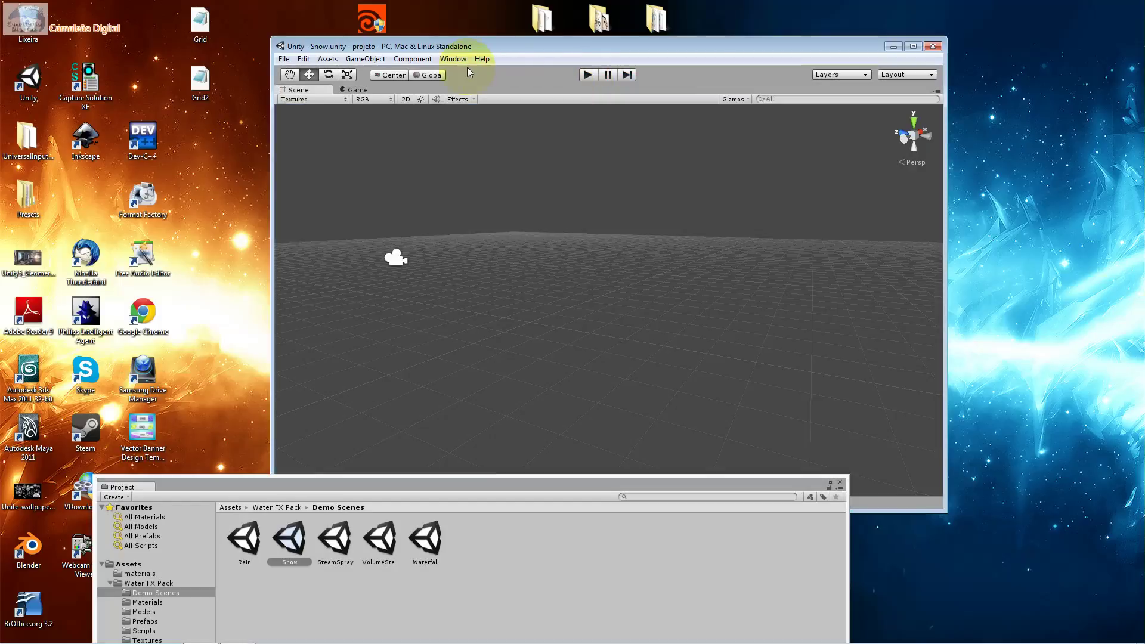
# Step: Open the Inspector and Hierarchy windows
pyautogui.click(453, 59)
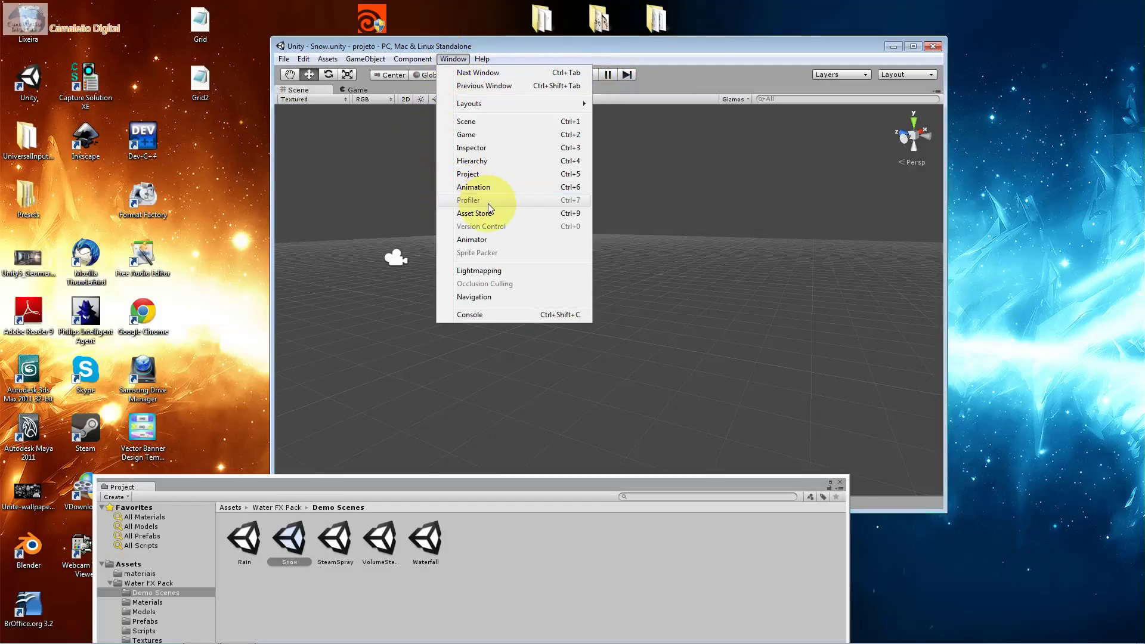
pyautogui.click(480, 149)
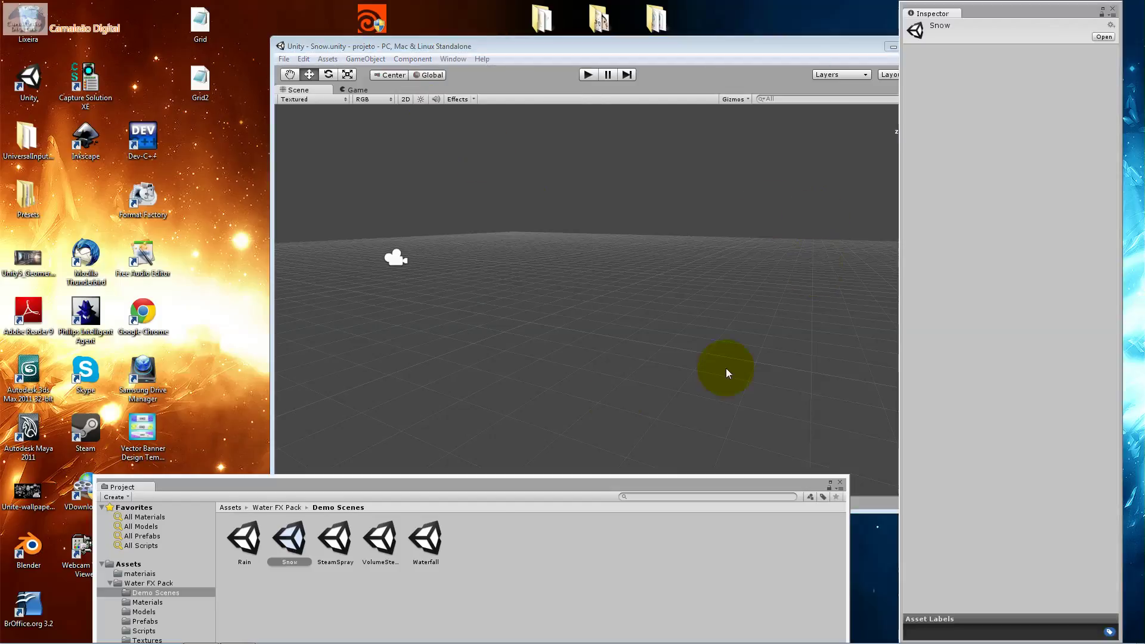
pyautogui.click(453, 59)
pyautogui.click(495, 162)
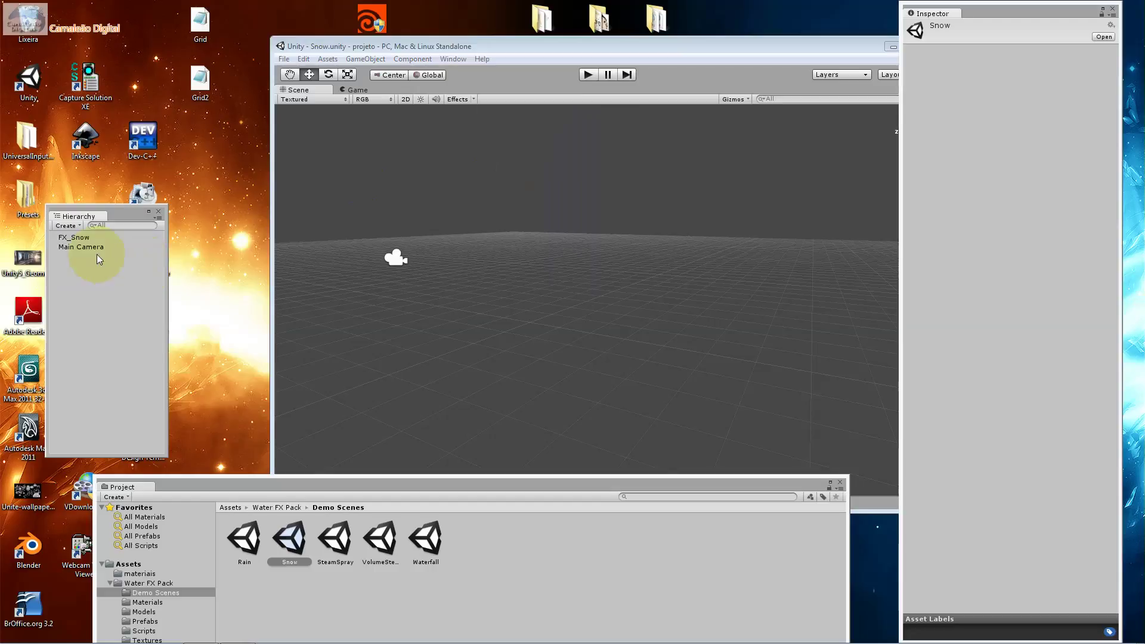
# Step: Select and frame FX_Snow, then switch the scene to a top-down view
pyautogui.doubleClick(90, 238)
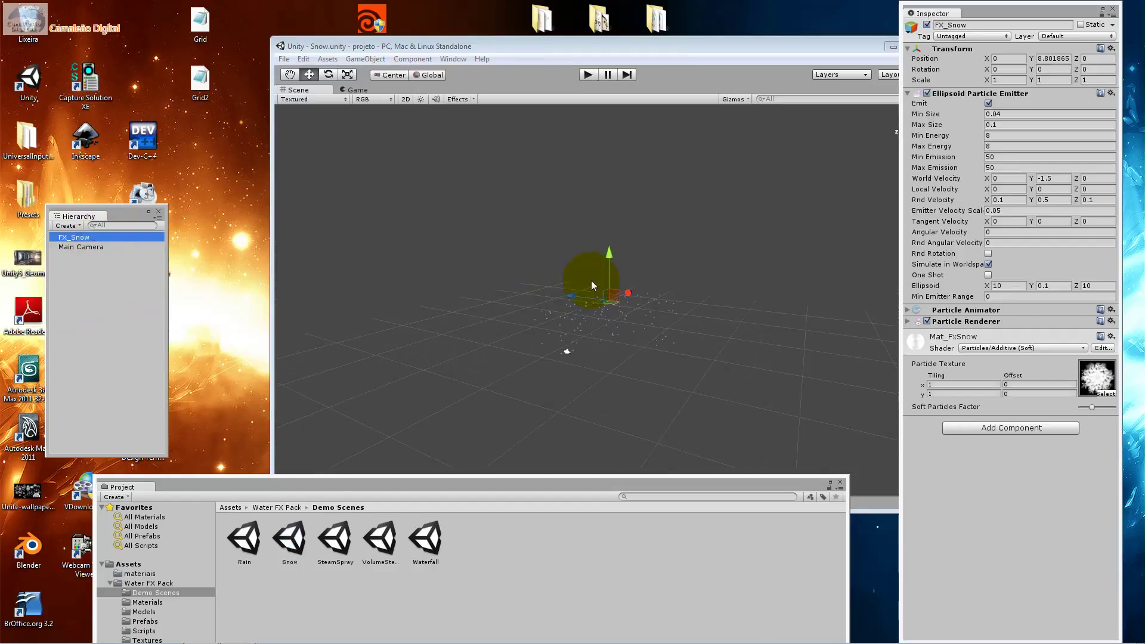
pyautogui.moveTo(752, 55); pyautogui.dragTo(646, 48)
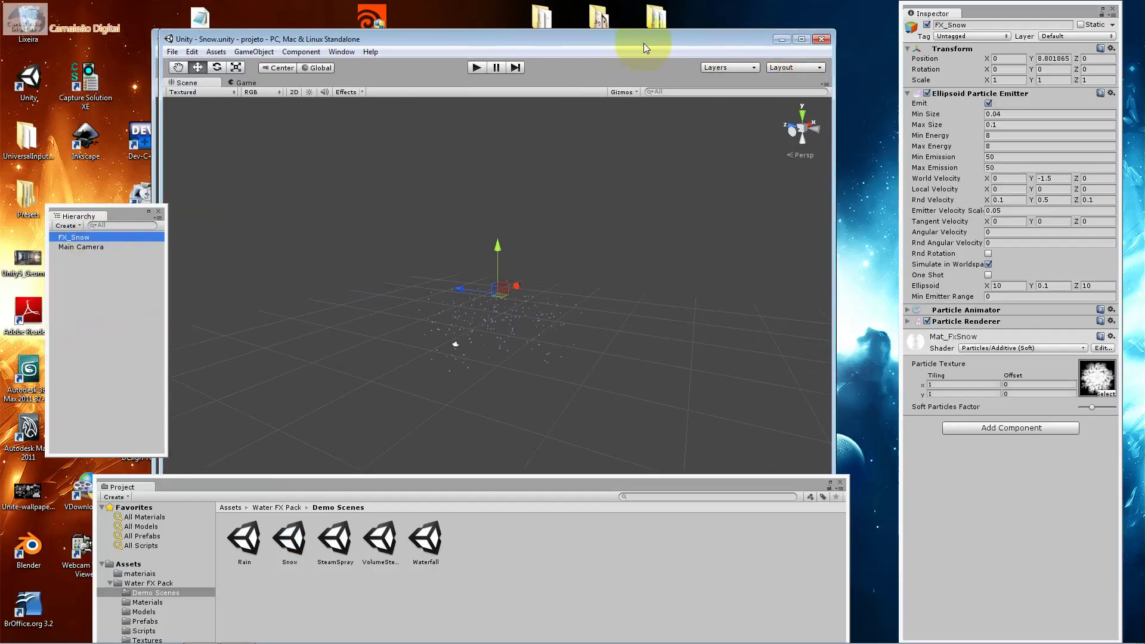
pyautogui.click(807, 113)
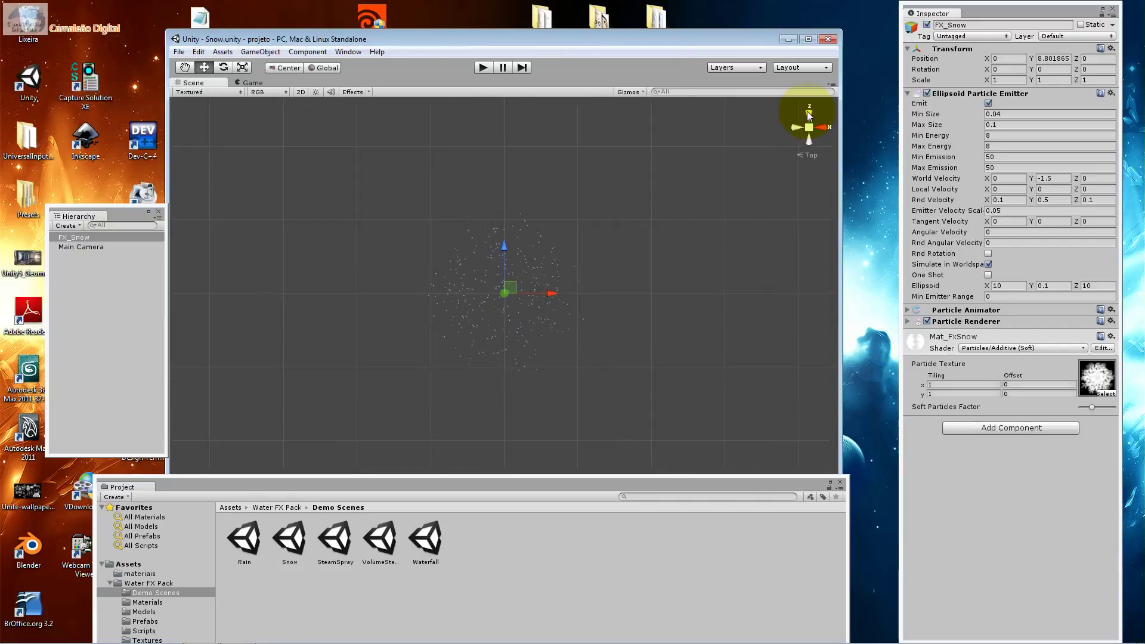
# Step: Switch to front view, set FX_Snow's Min Size to 0.044, and expand Particle Animator
pyautogui.click(809, 115)
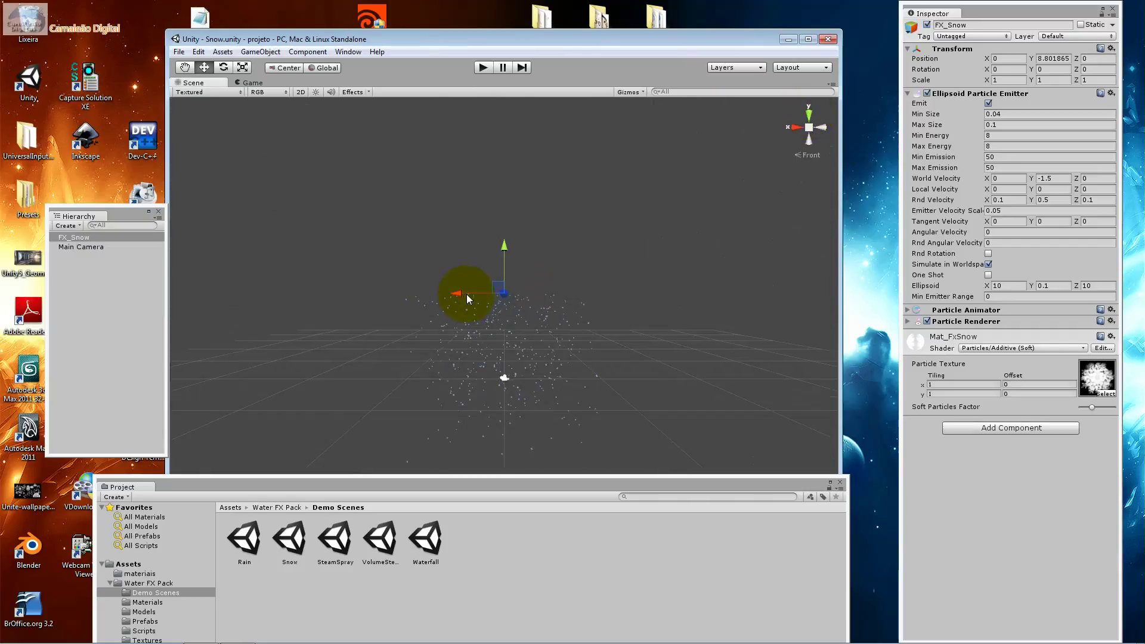
pyautogui.click(996, 115)
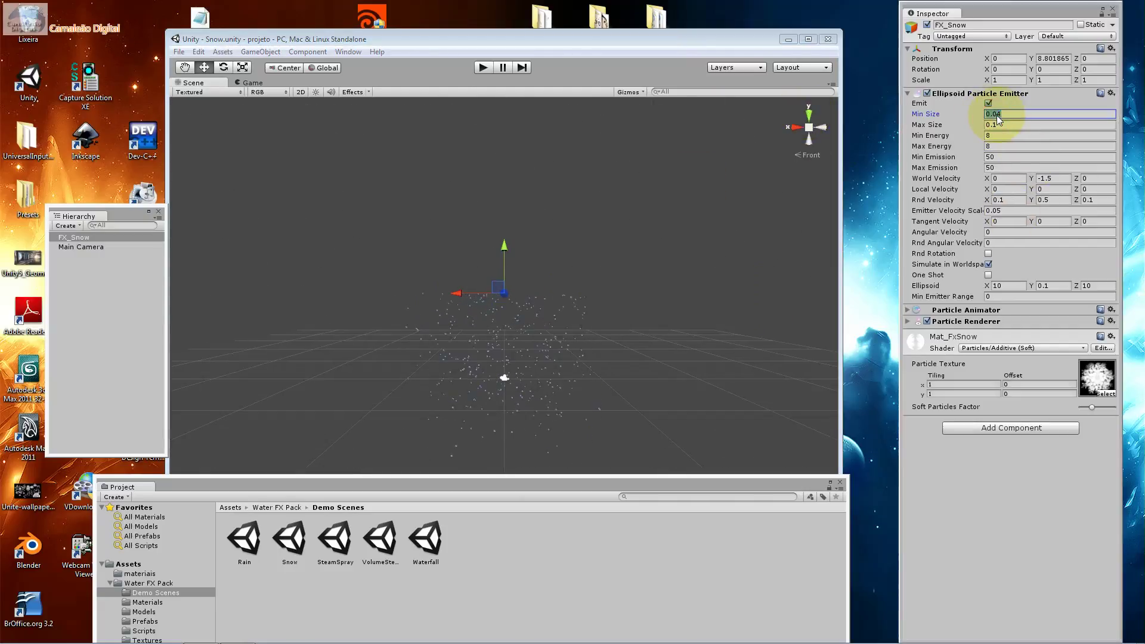
pyautogui.click(999, 124)
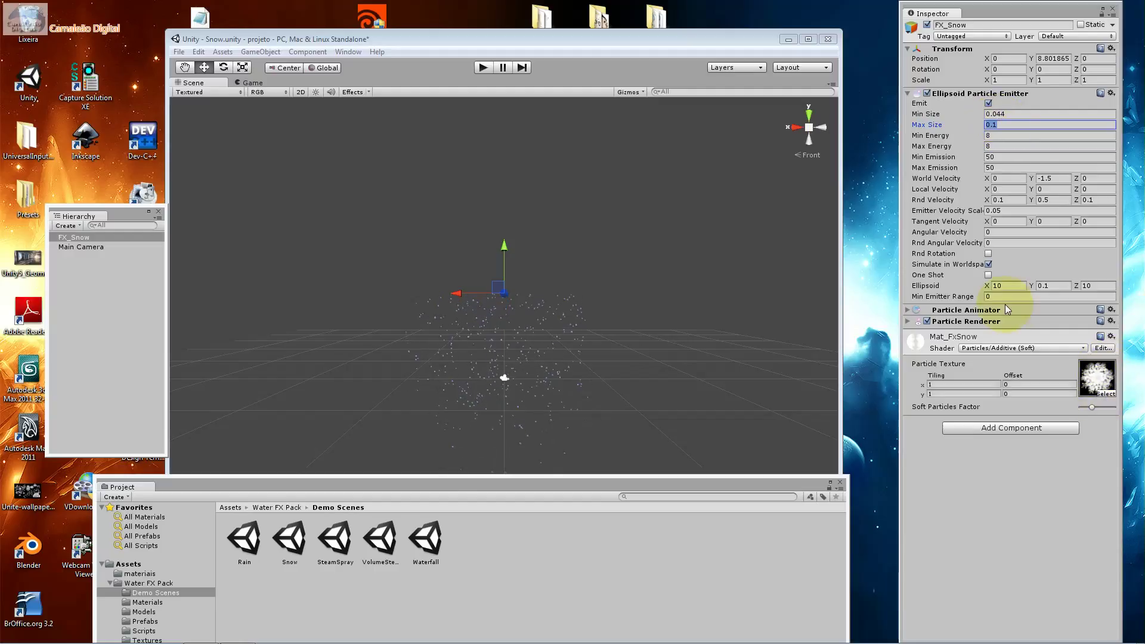
pyautogui.click(958, 311)
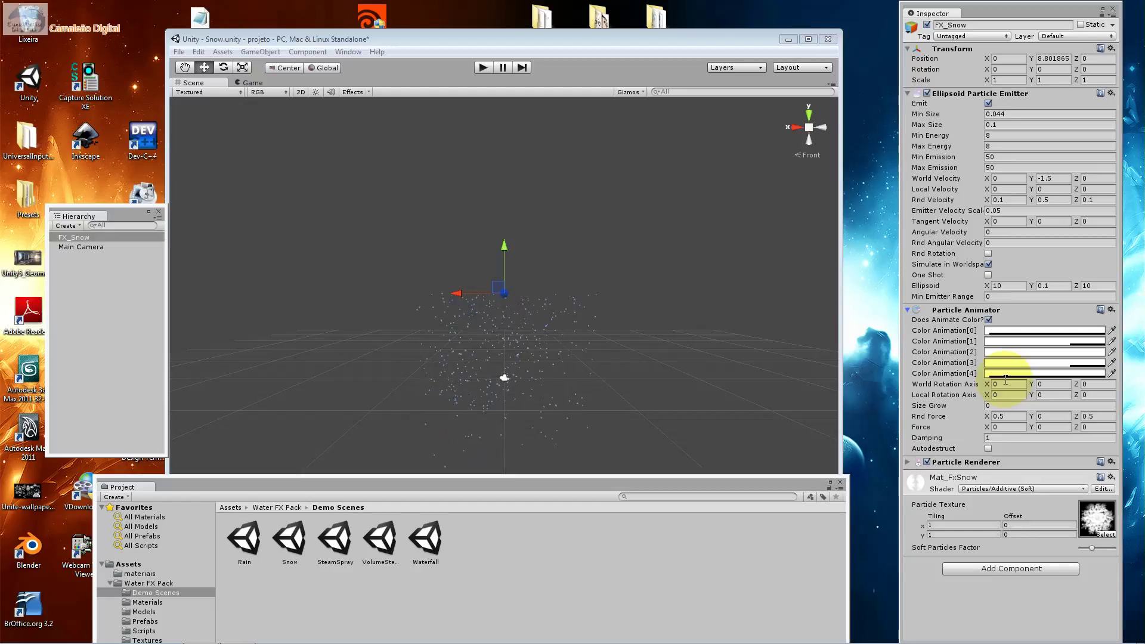
# Step: Tint a Color Animation entry cyan and darken Color Animation[3] to 246 grey
pyautogui.click(1059, 344)
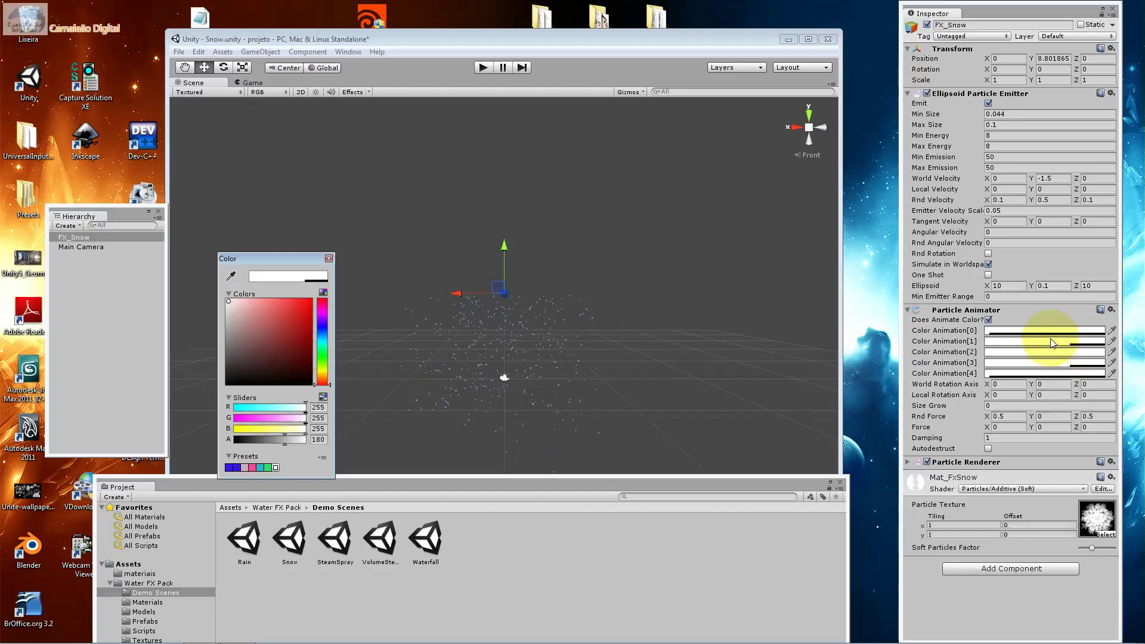
pyautogui.click(322, 341)
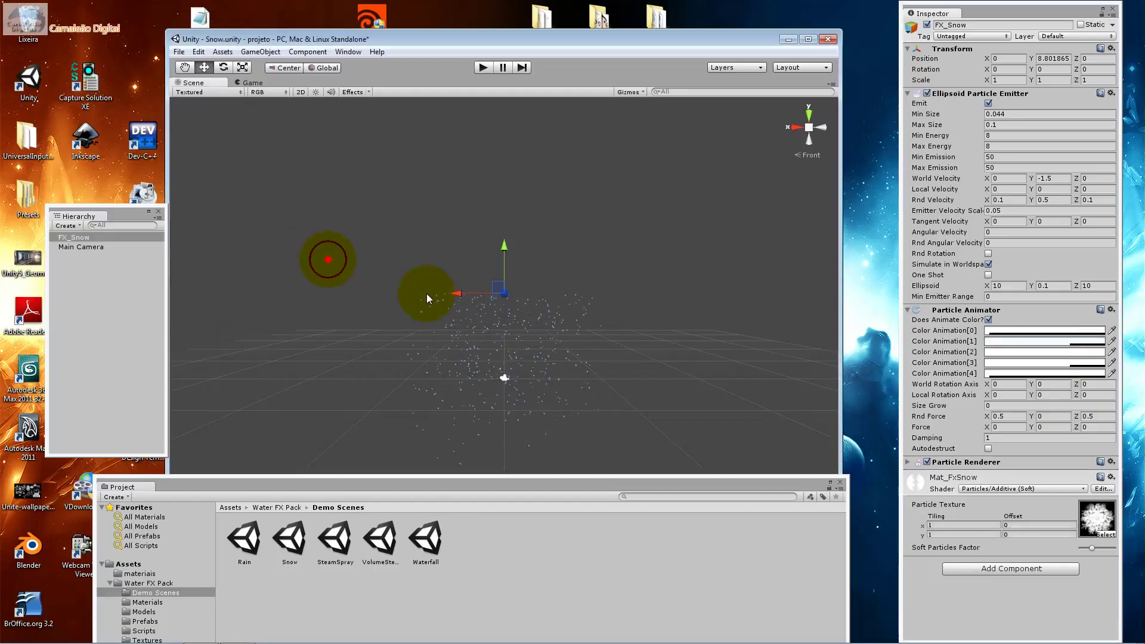
pyautogui.click(1057, 360)
pyautogui.moveTo(227, 309); pyautogui.dragTo(226, 303)
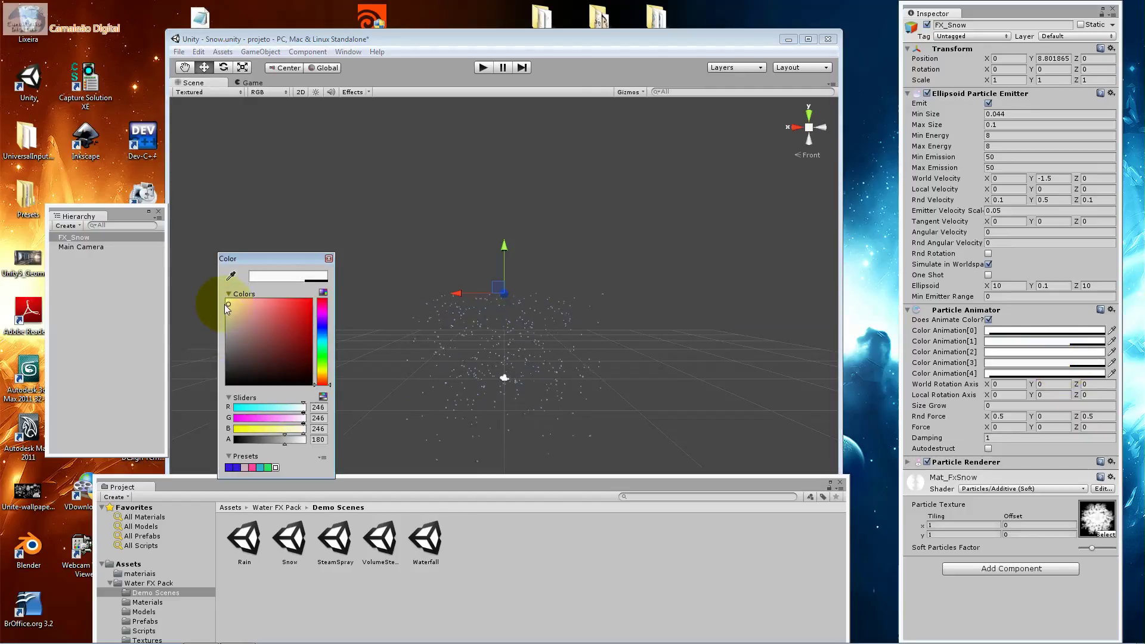
pyautogui.click(328, 258)
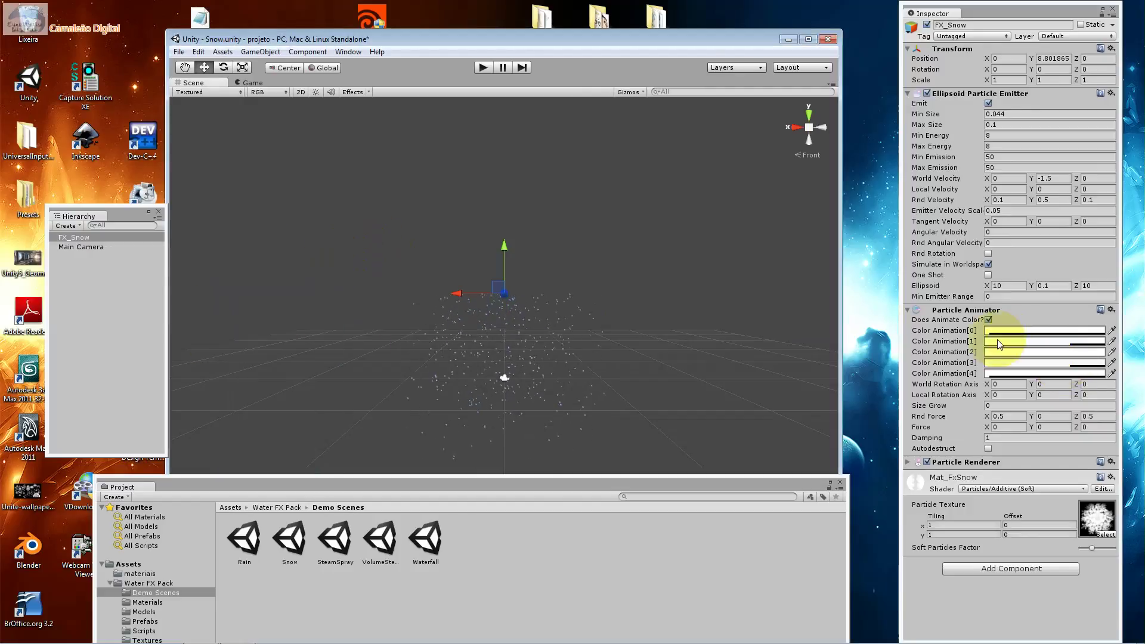
# Step: Set Color Animation[1] to pure white and darken Color Animation[4] to 246 grey
pyautogui.click(999, 342)
pyautogui.moveTo(210, 288); pyautogui.dragTo(220, 295)
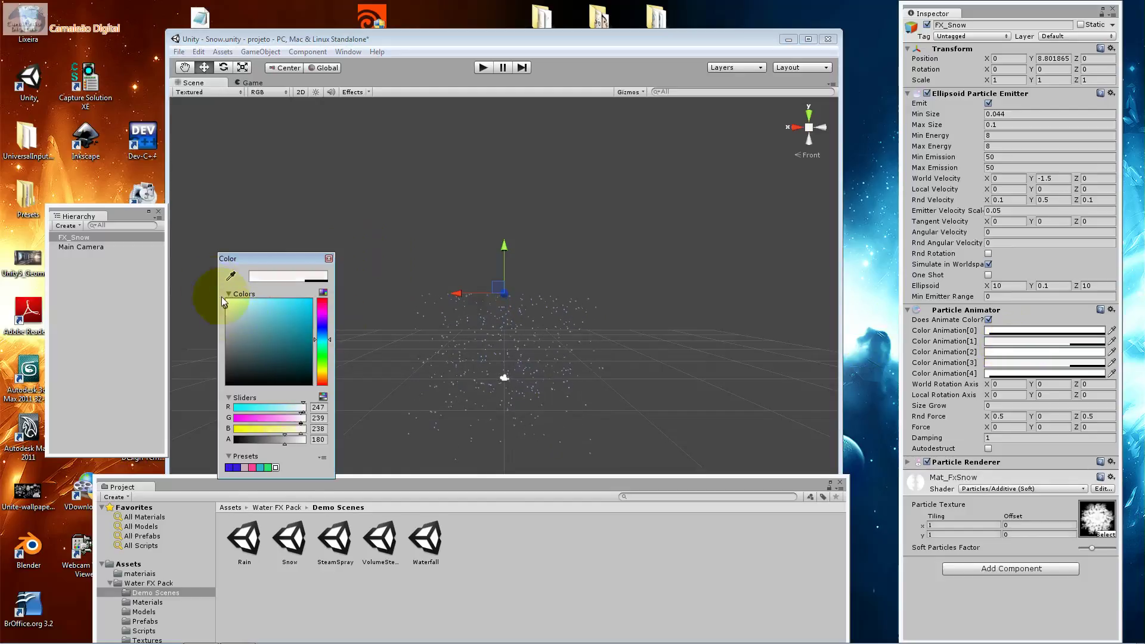
pyautogui.click(328, 258)
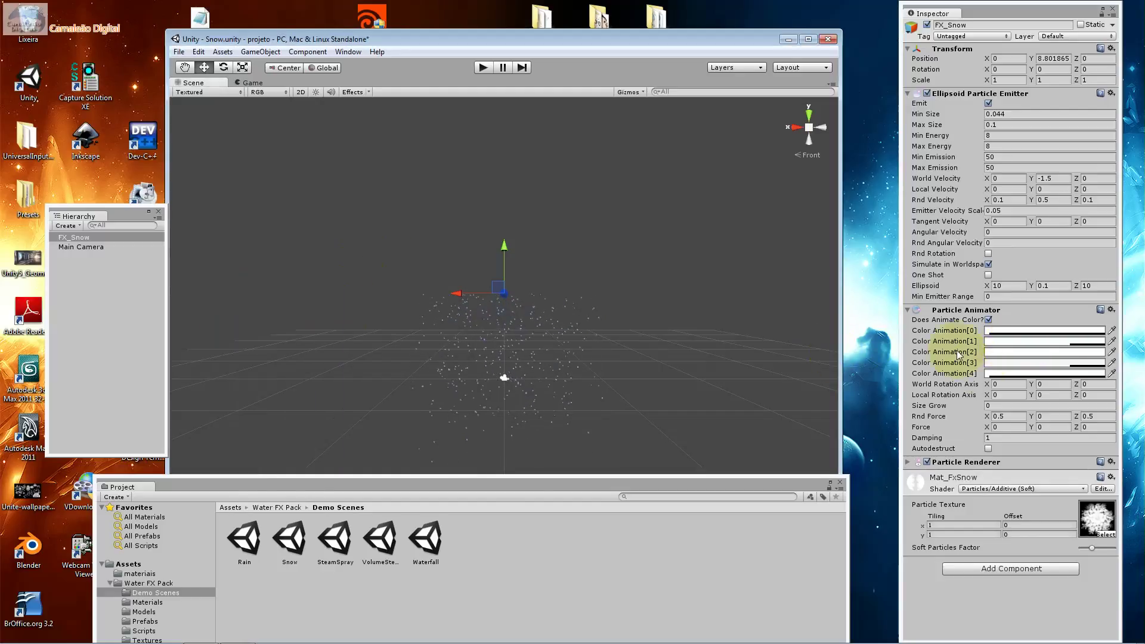
pyautogui.click(1049, 363)
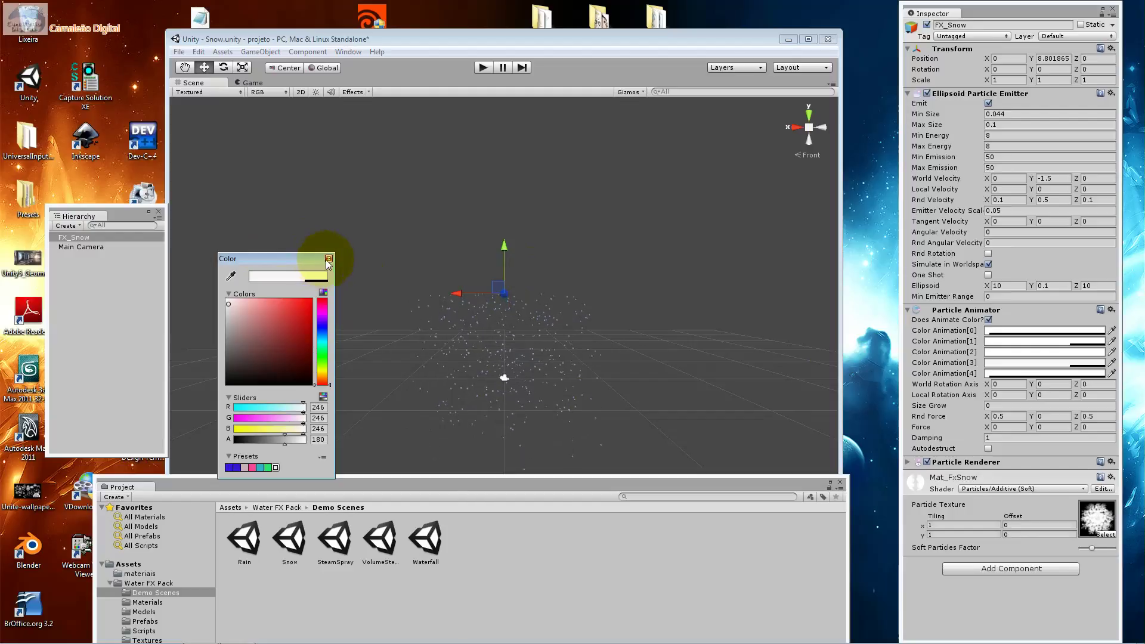
pyautogui.click(328, 258)
pyautogui.click(1052, 374)
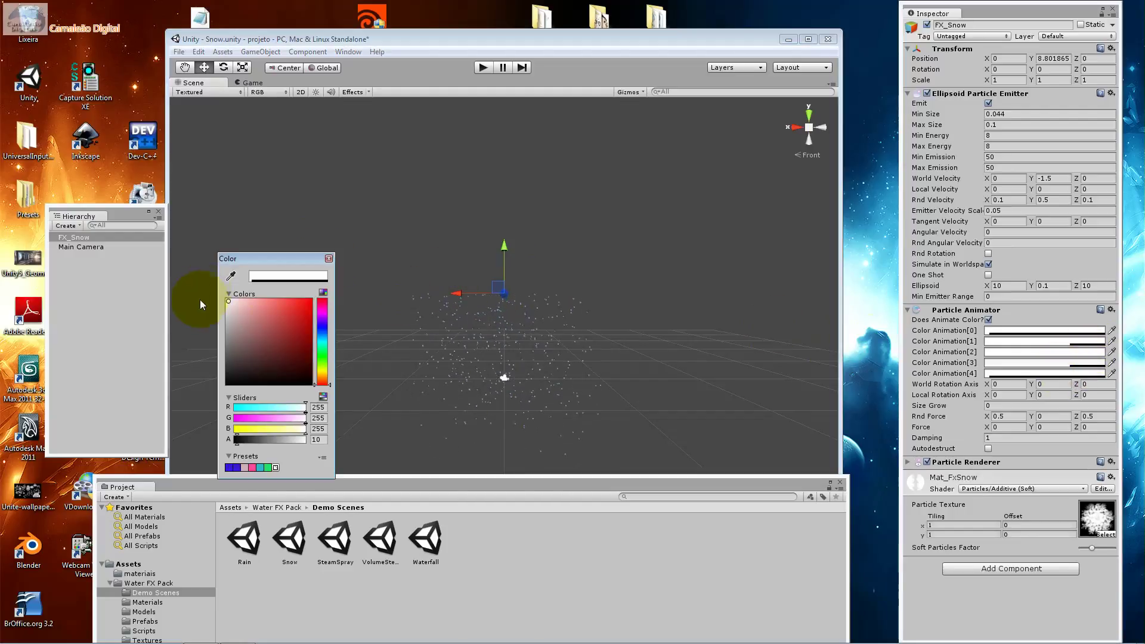
pyautogui.moveTo(229, 307); pyautogui.dragTo(216, 304)
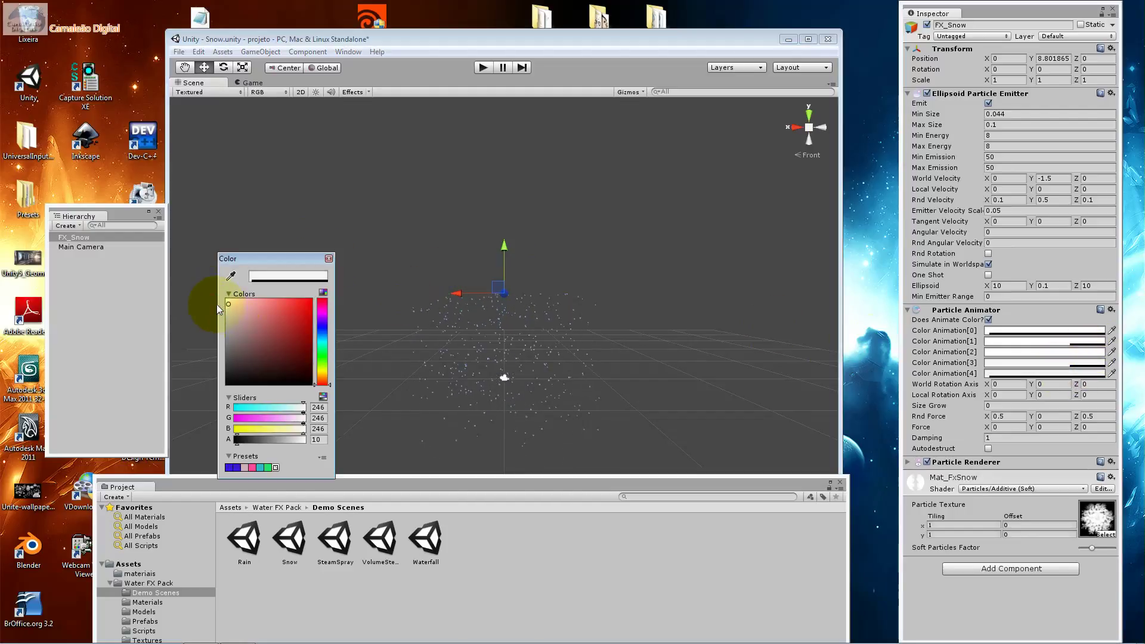
pyautogui.click(327, 259)
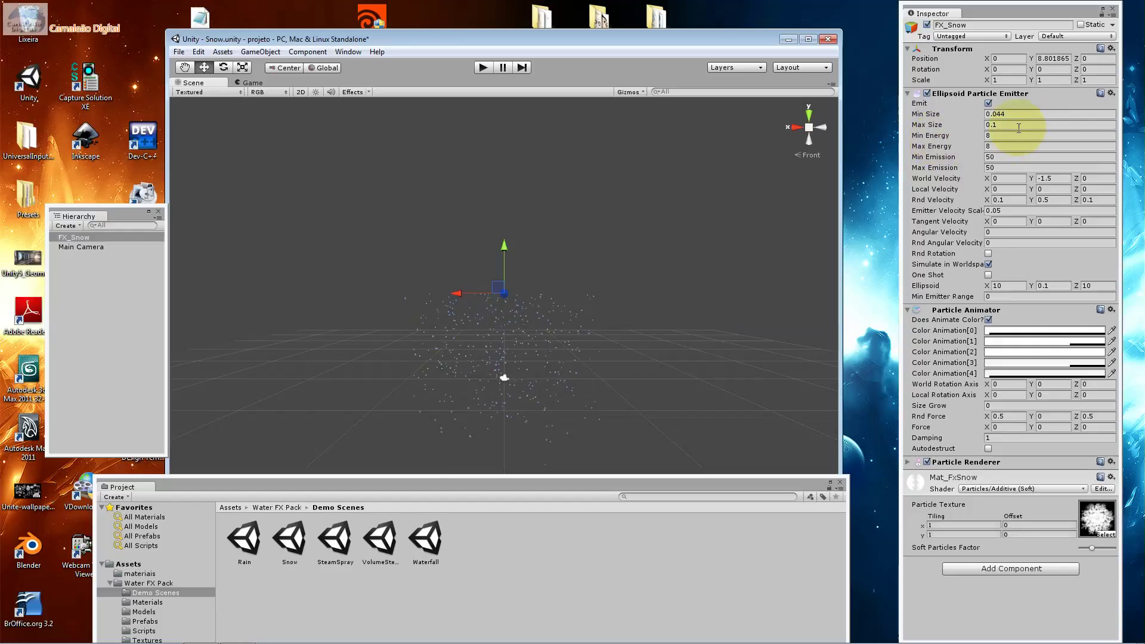
pyautogui.click(992, 126)
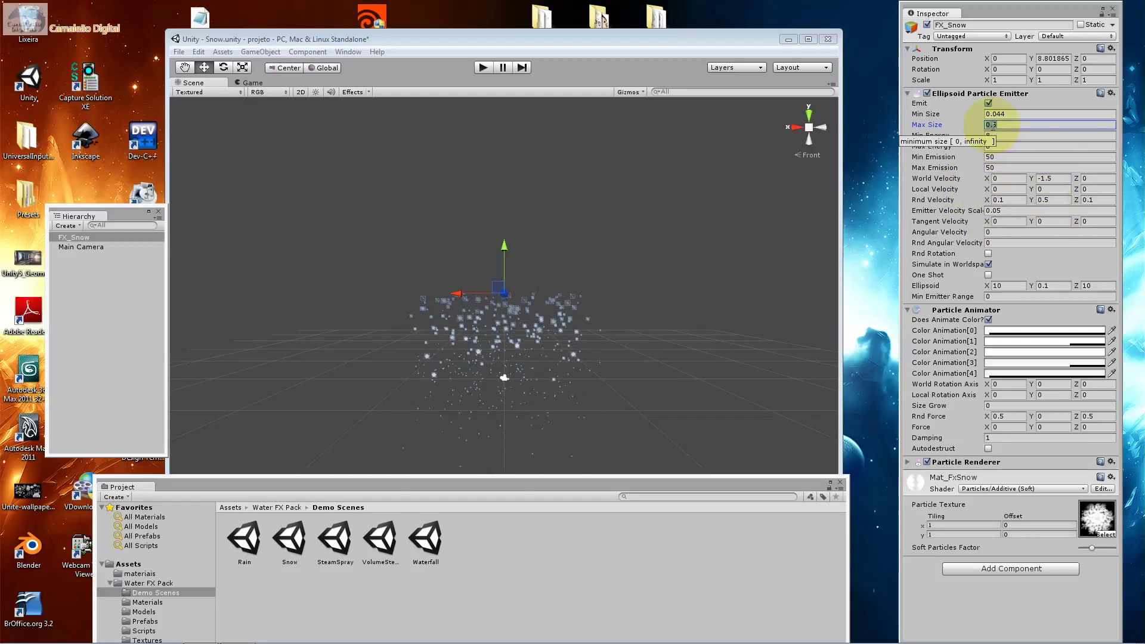
# Step: Set FX_Snow's Max Size to 0.3
pyautogui.press('BackSpace')
pyautogui.write('3')
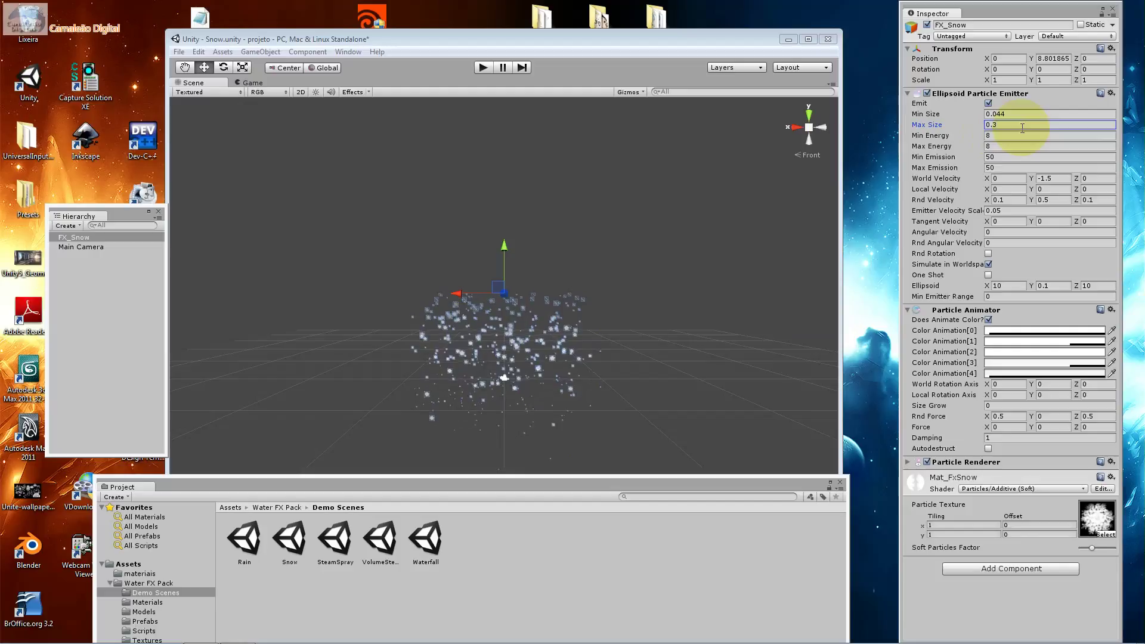
pyautogui.click(1013, 233)
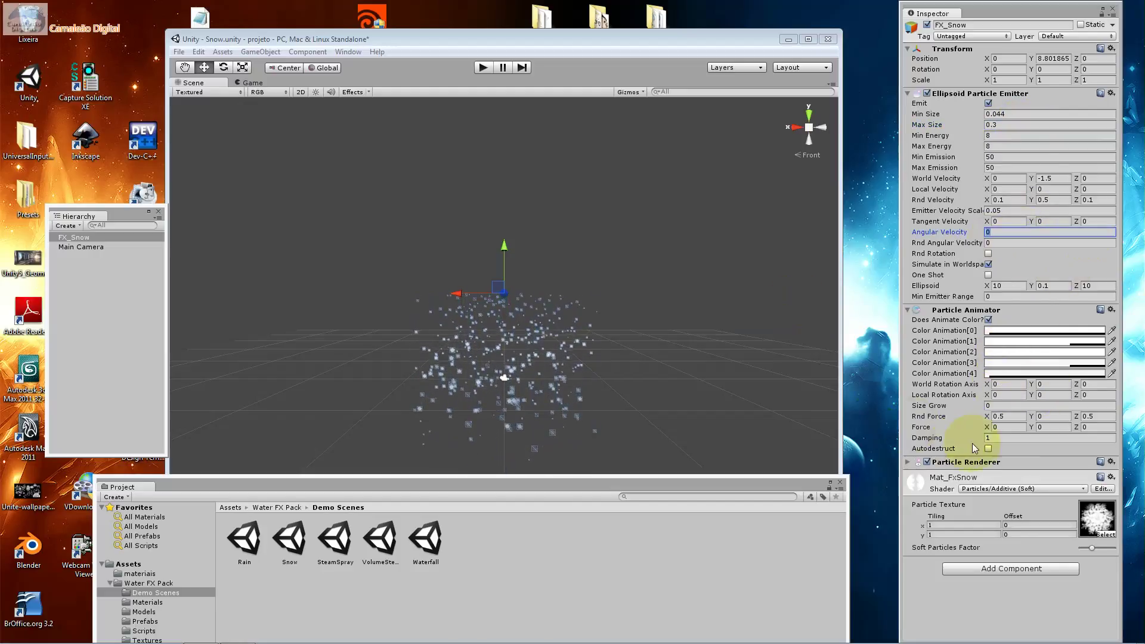
# Step: Play the scene to preview the larger snowflakes, then stop it
pyautogui.click(483, 68)
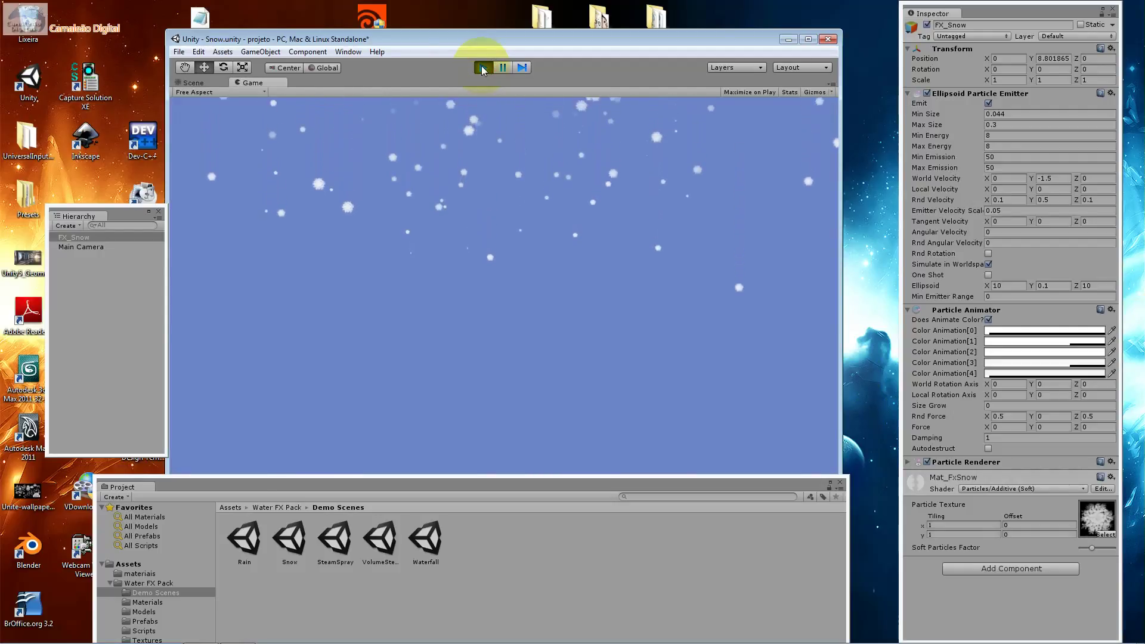
pyautogui.click(483, 68)
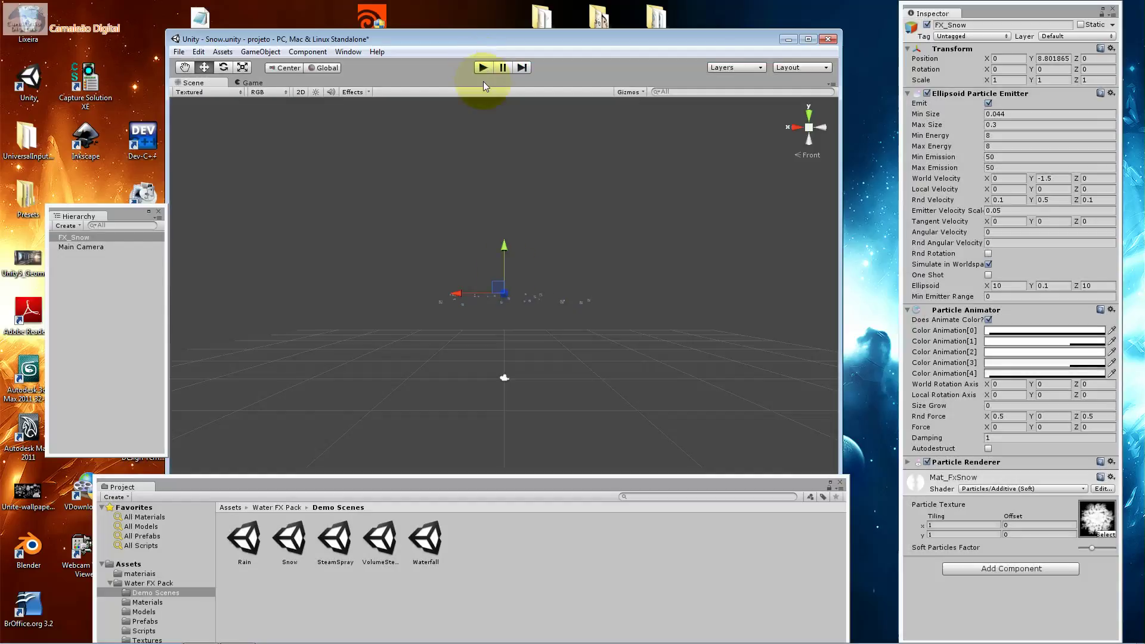
pyautogui.click(993, 124)
pyautogui.write('0.1')
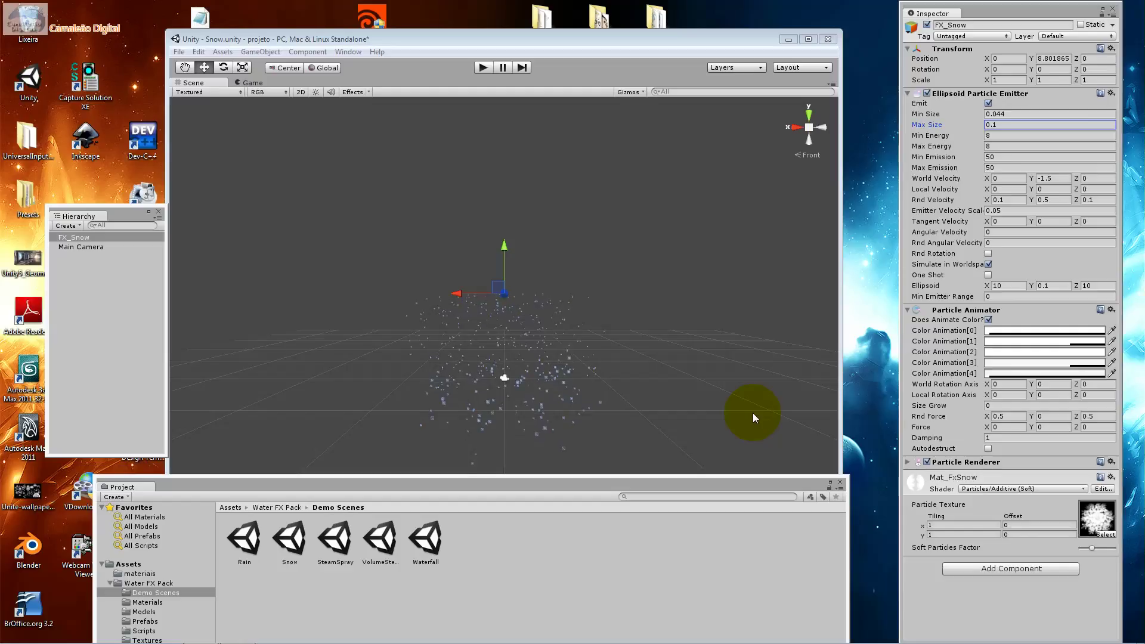
# Step: Set the Particle Animator's Size Grow to 1
pyautogui.click(1008, 406)
pyautogui.write('1')
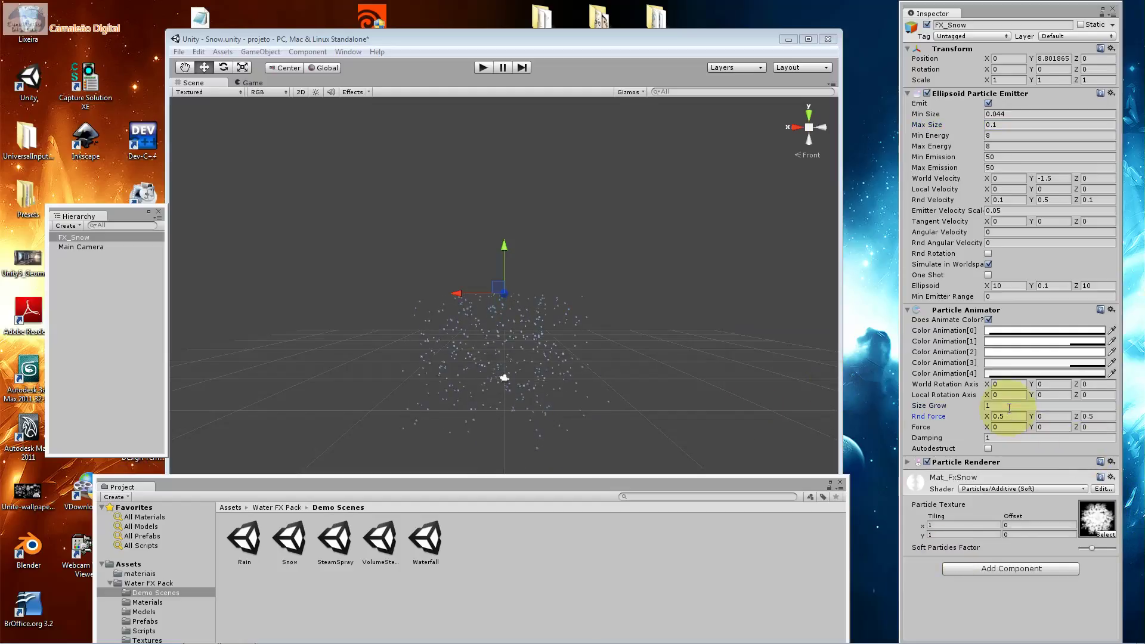
pyautogui.press('Tab')
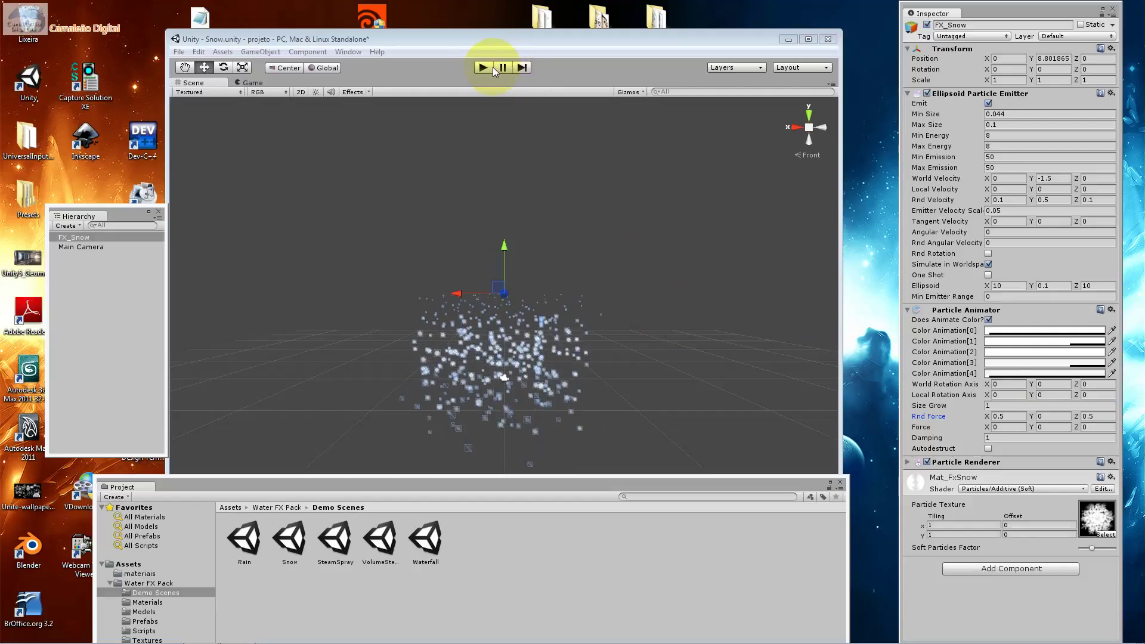
# Step: Play the scene to watch the snowflakes swell, then stop it
pyautogui.click(490, 68)
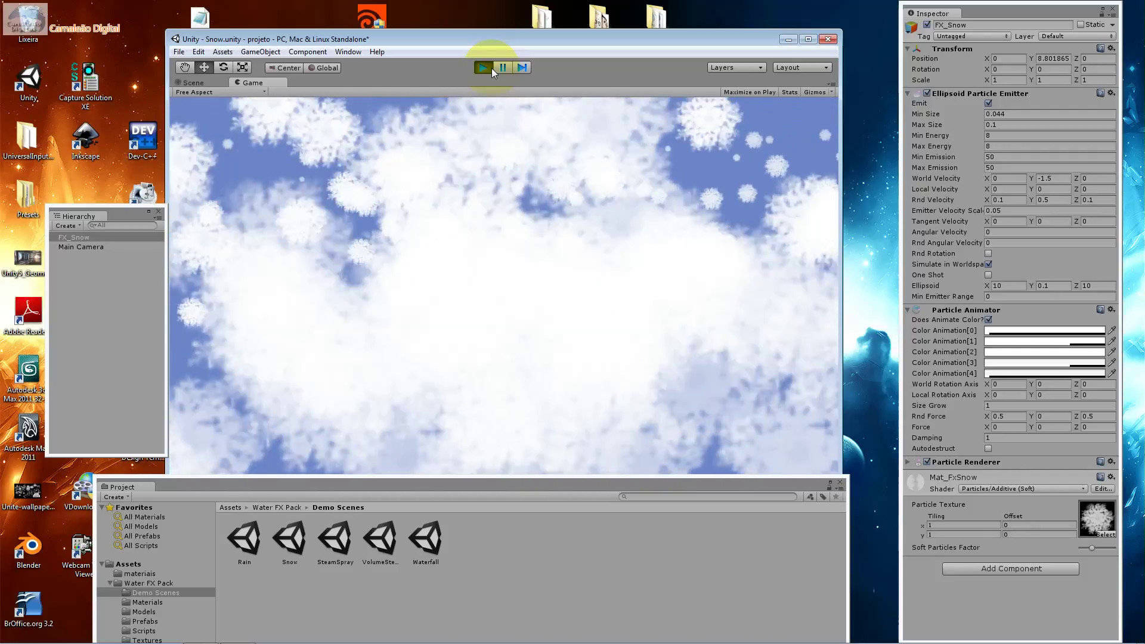
pyautogui.click(491, 68)
pyautogui.click(990, 406)
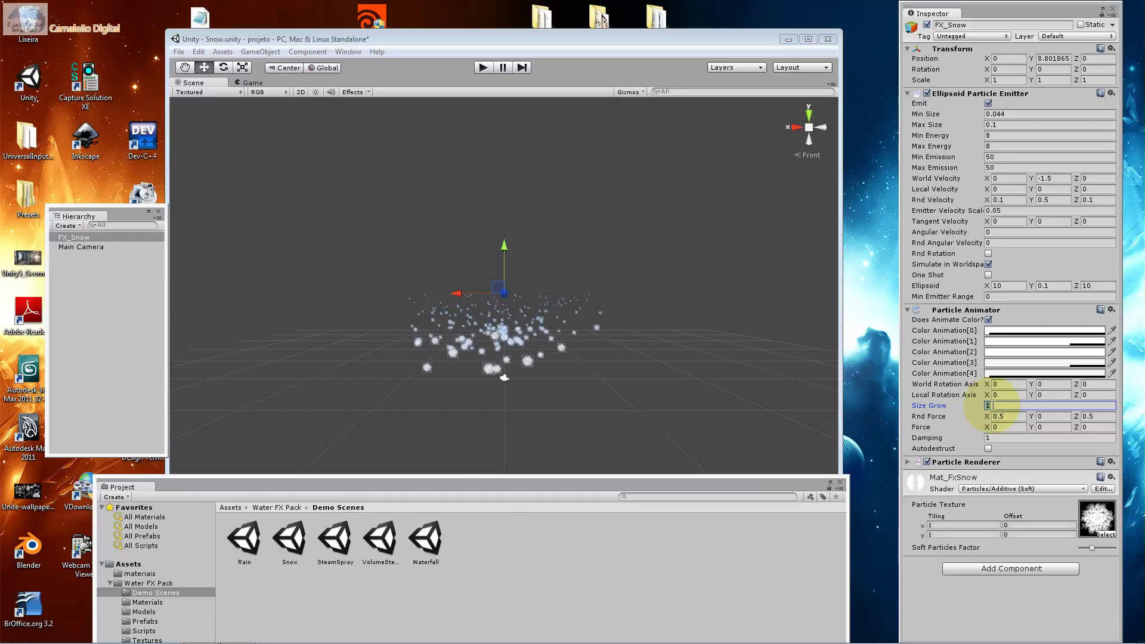
# Step: Set FX_Snow's Size Grow back to 0 and select the SteamSpray demo scene
pyautogui.write('0')
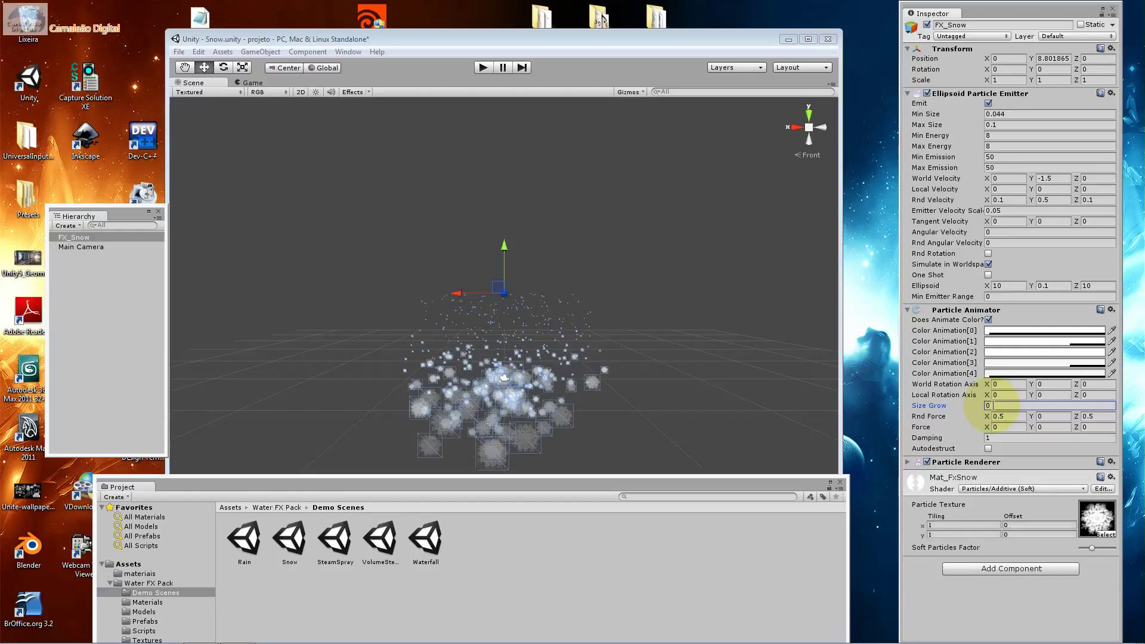
pyautogui.click(1001, 113)
pyautogui.click(991, 125)
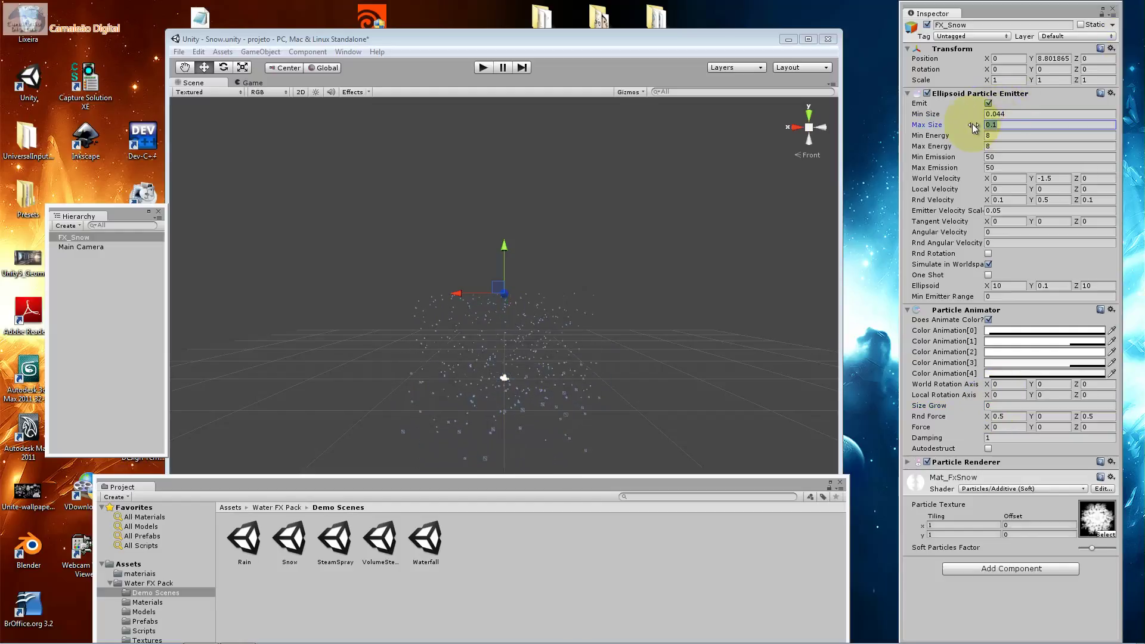
pyautogui.click(1004, 406)
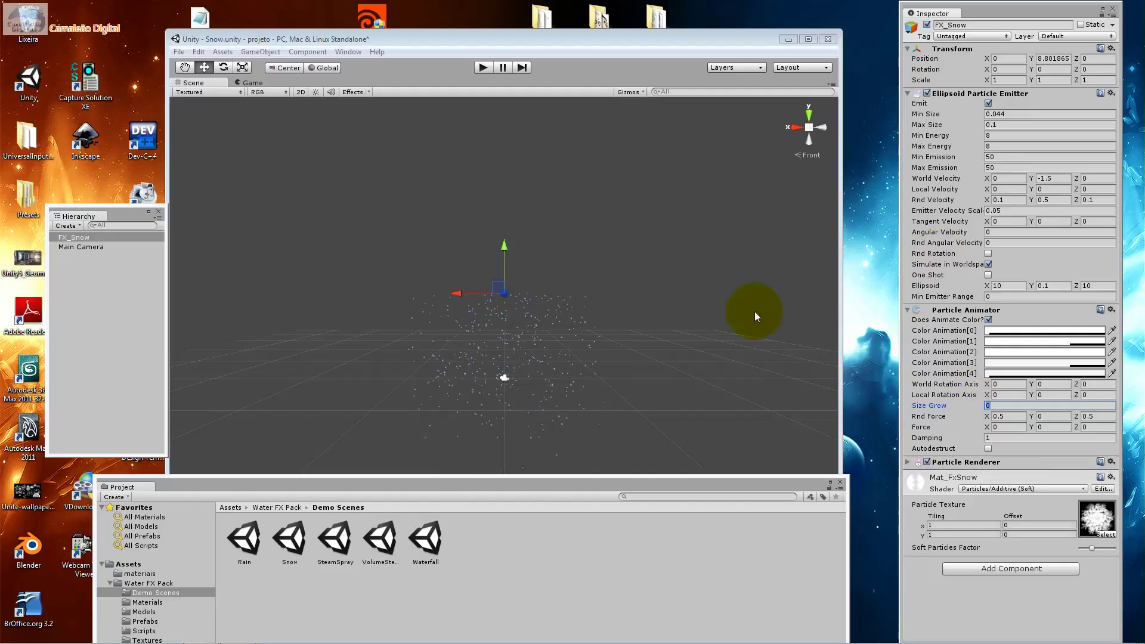
pyautogui.click(327, 547)
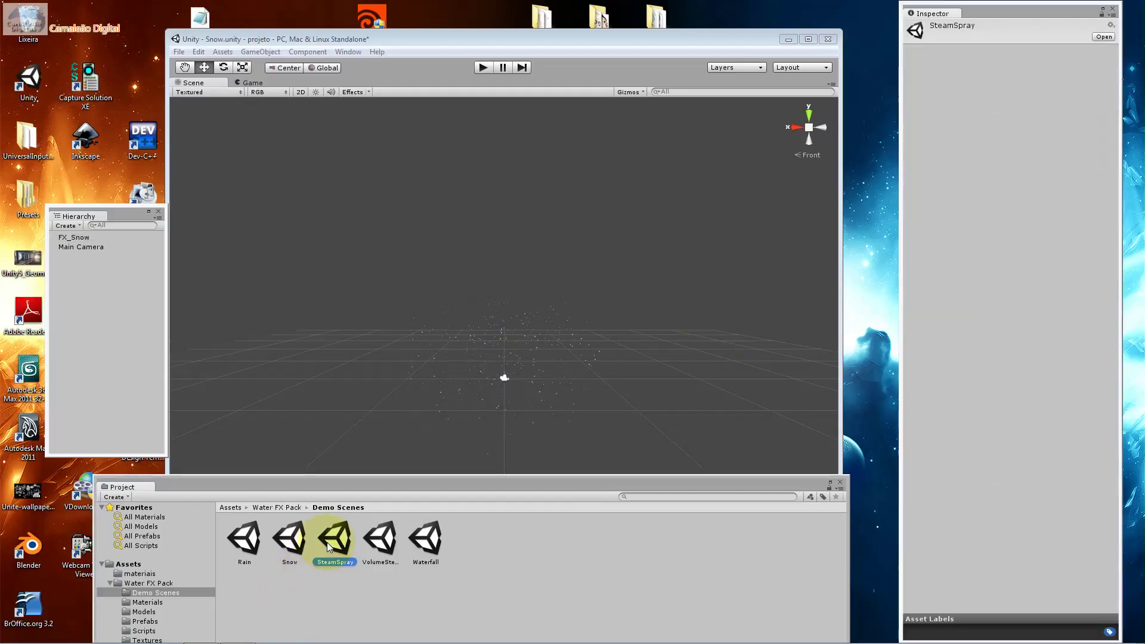
# Step: Open SteamSpray without saving the snow changes, play it, and make the editor taller
pyautogui.doubleClick(328, 546)
pyautogui.click(529, 298)
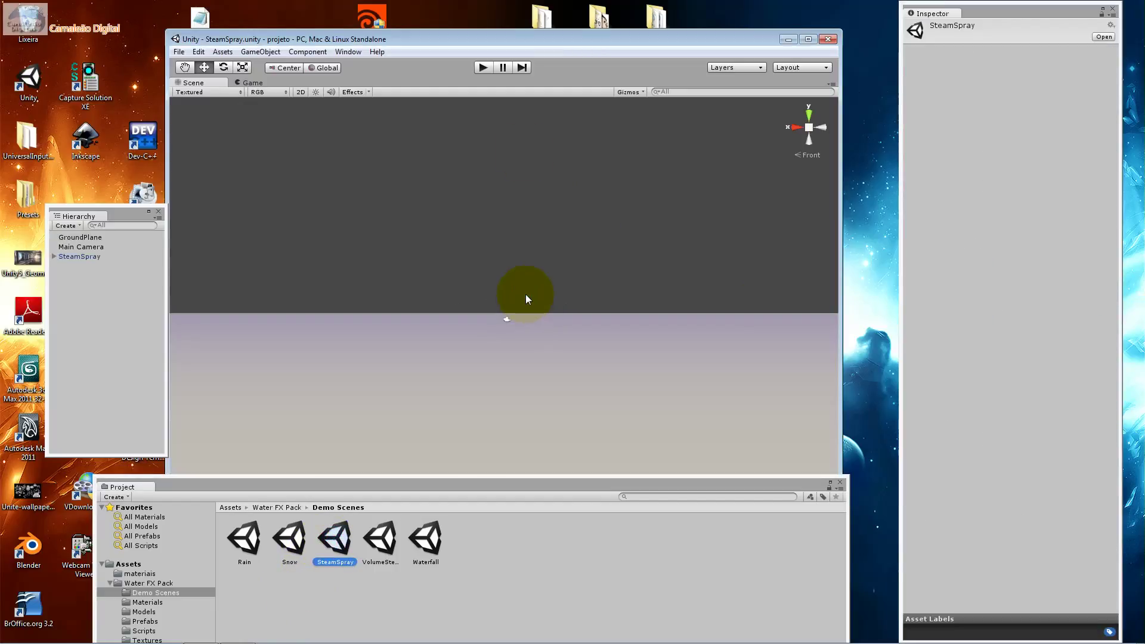
pyautogui.click(483, 67)
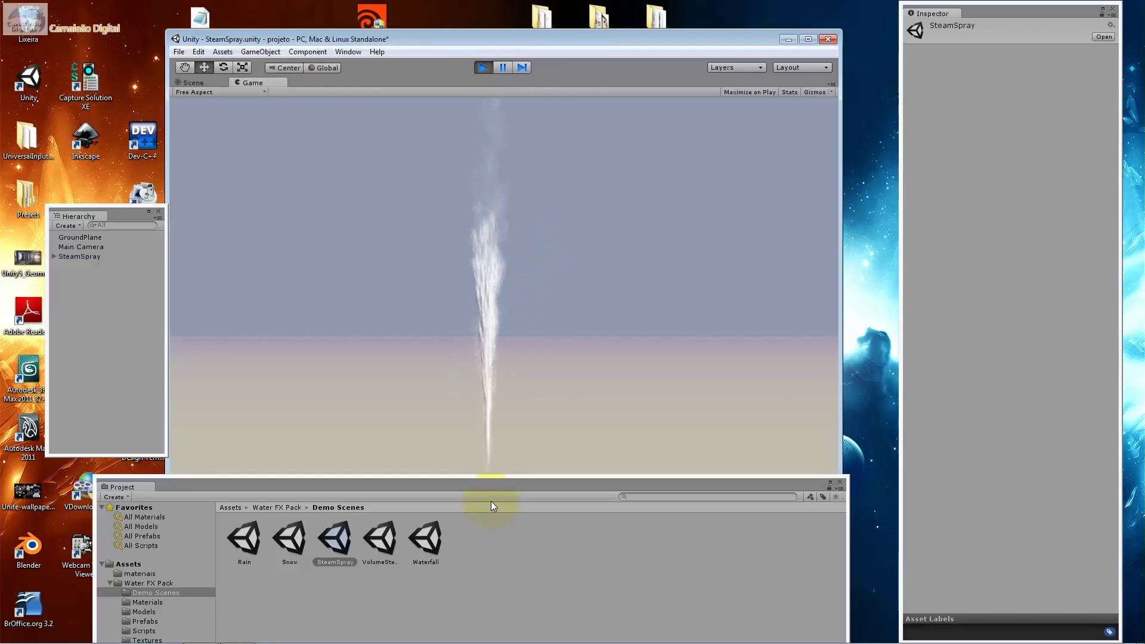
pyautogui.moveTo(491, 475); pyautogui.dragTo(489, 505)
pyautogui.click(475, 397)
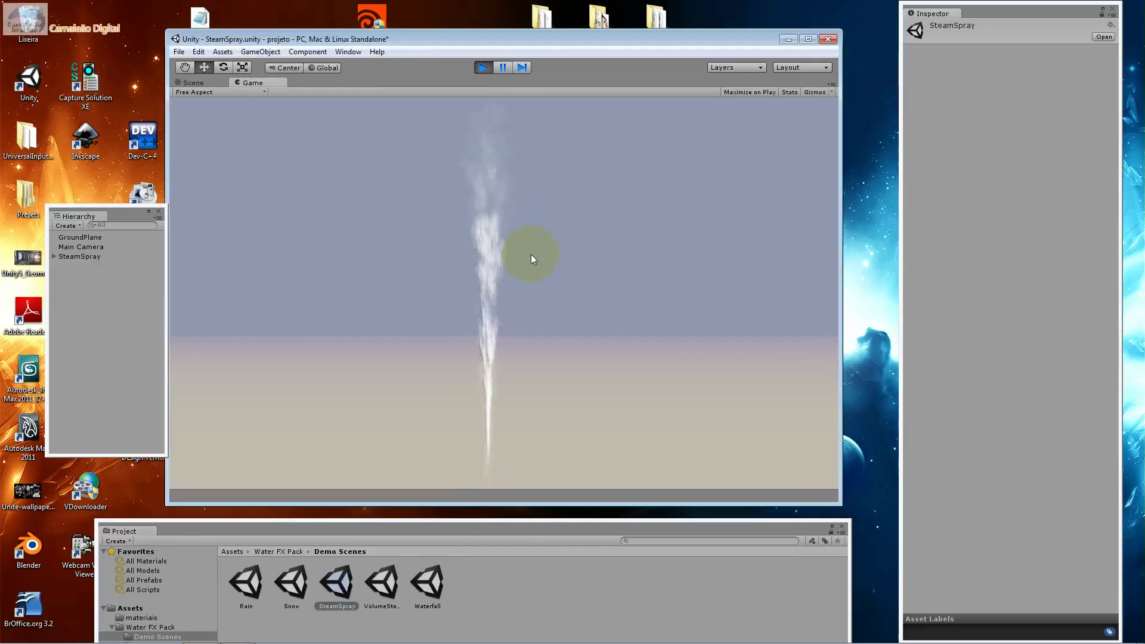
# Step: Stop play mode and switch the Scene view to Wireframe
pyautogui.click(483, 67)
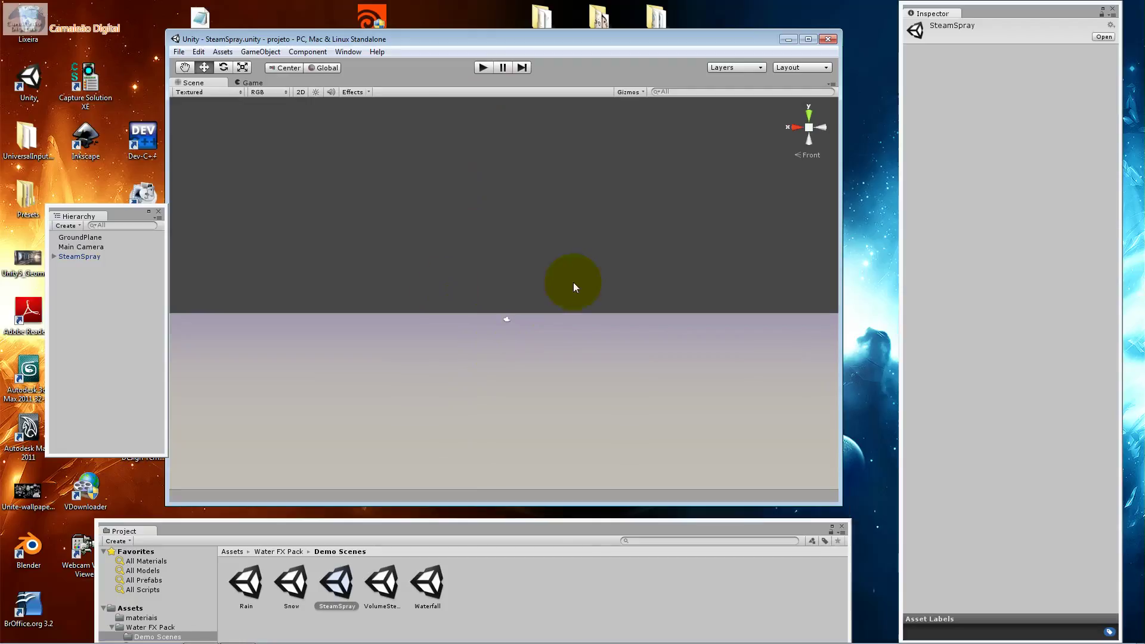
pyautogui.click(239, 93)
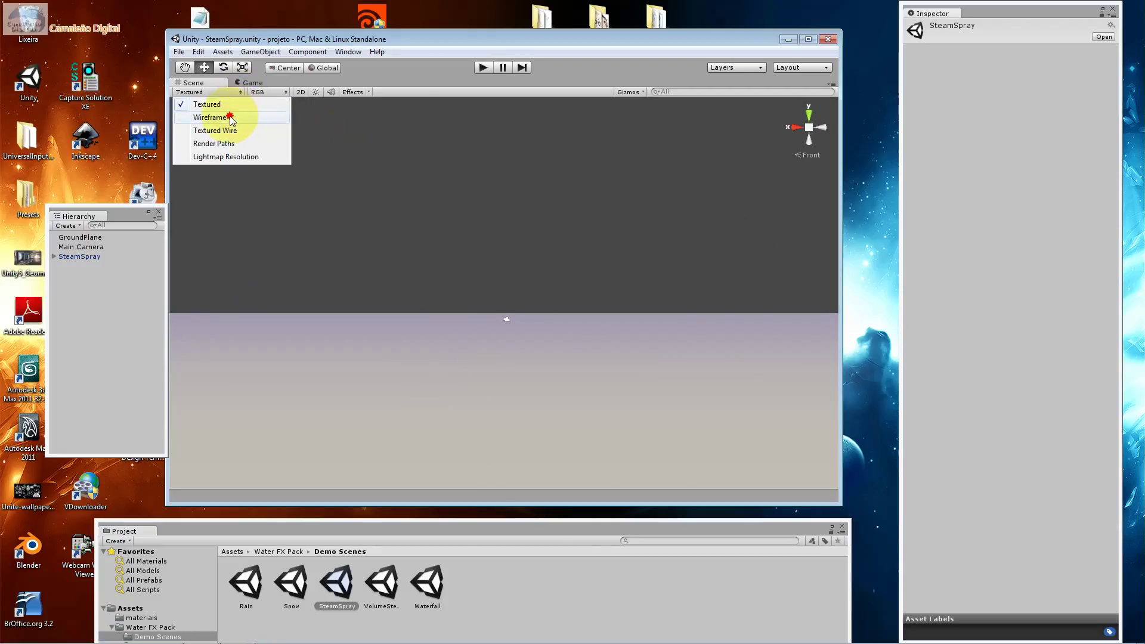
pyautogui.click(230, 116)
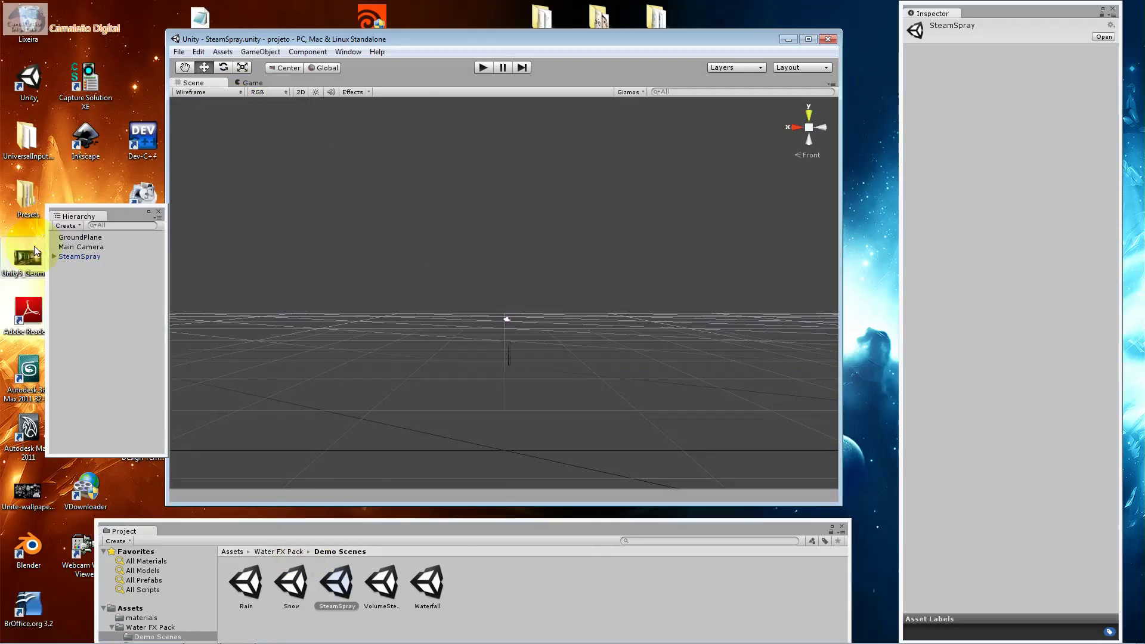
# Step: Expand SteamSpray in the Hierarchy and select FX_Steam
pyautogui.click(82, 257)
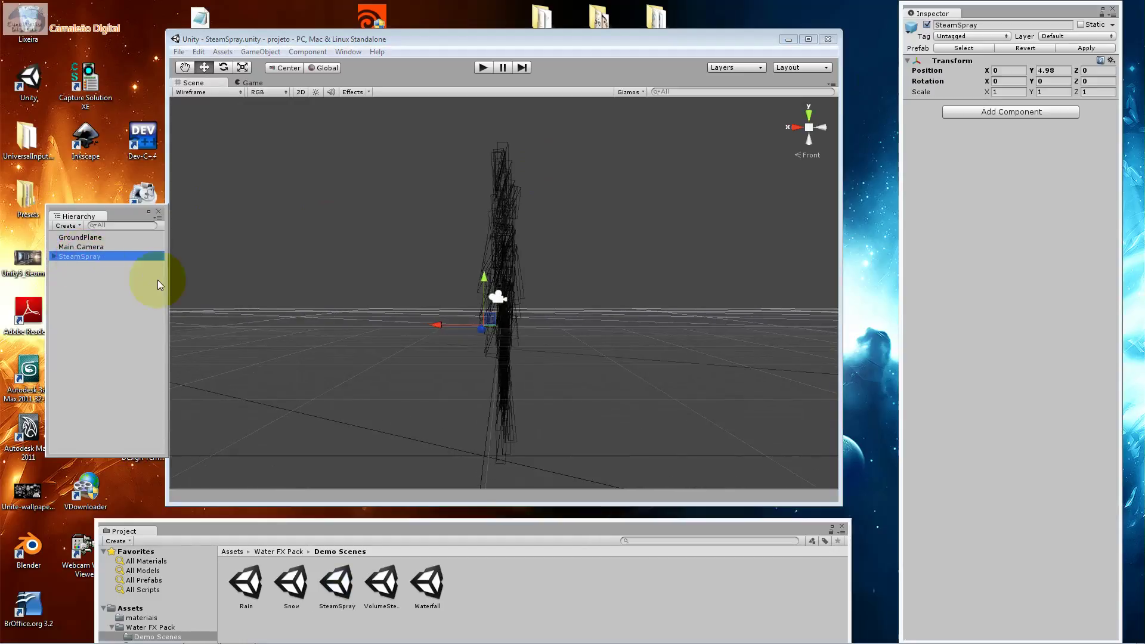
pyautogui.click(54, 257)
pyautogui.click(80, 269)
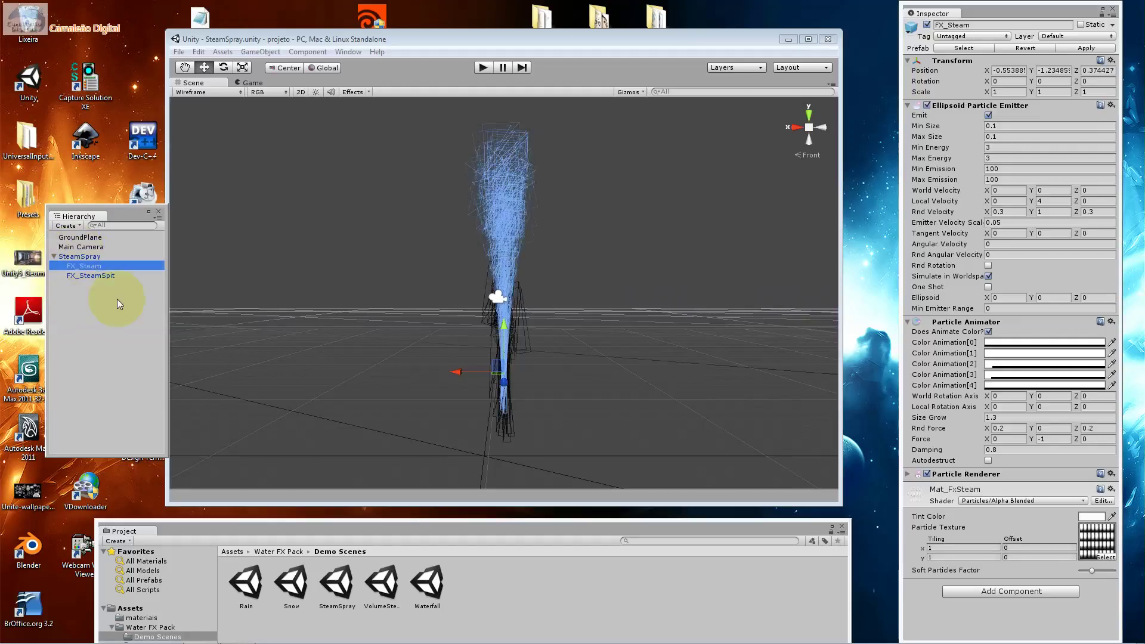
# Step: Edit FX_Steam's min and max size, max energy and emission values
pyautogui.click(995, 127)
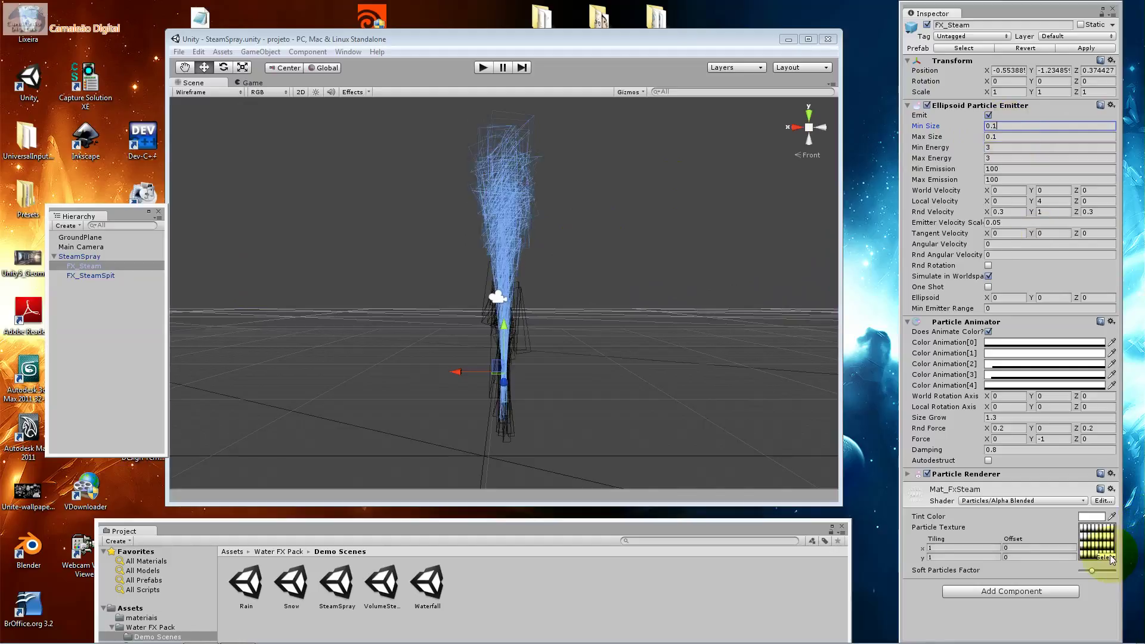
pyautogui.click(998, 137)
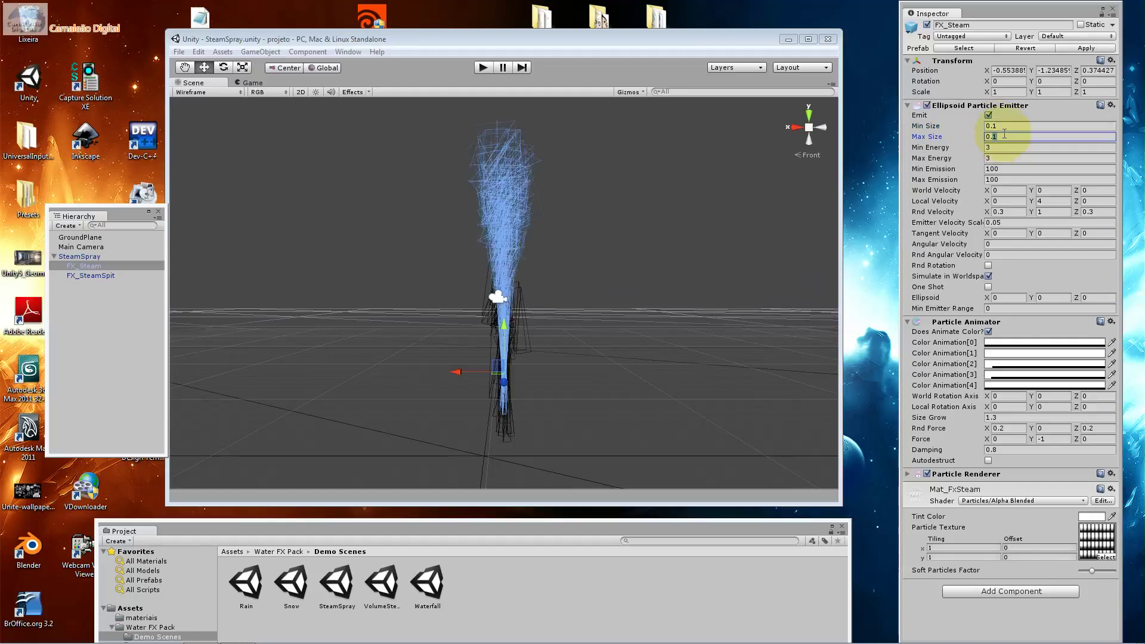
pyautogui.click(997, 157)
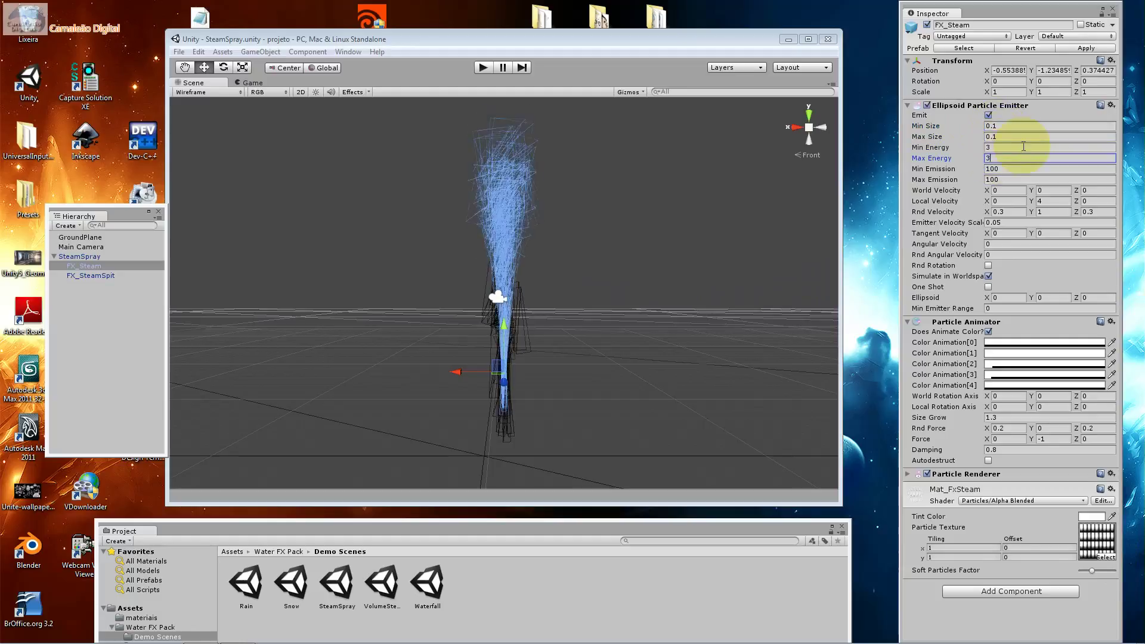
pyautogui.click(996, 169)
pyautogui.press('Tab')
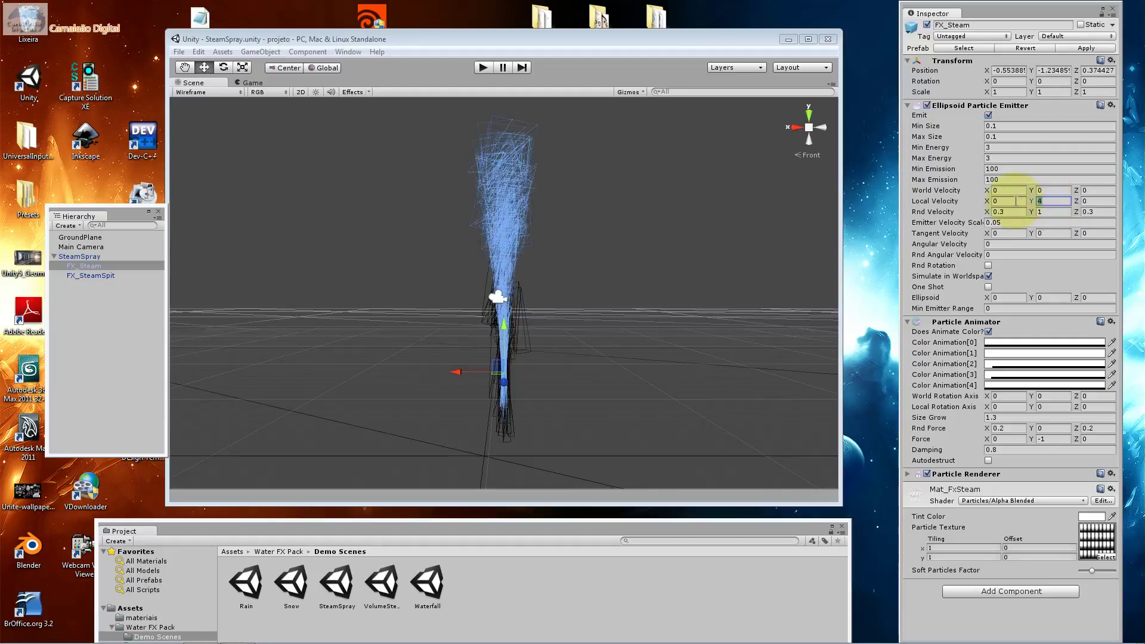
# Step: Set FX_Steam's random velocity X to 0.3, also adjusting velocity scale and Z
pyautogui.click(1000, 212)
pyautogui.write('0.3')
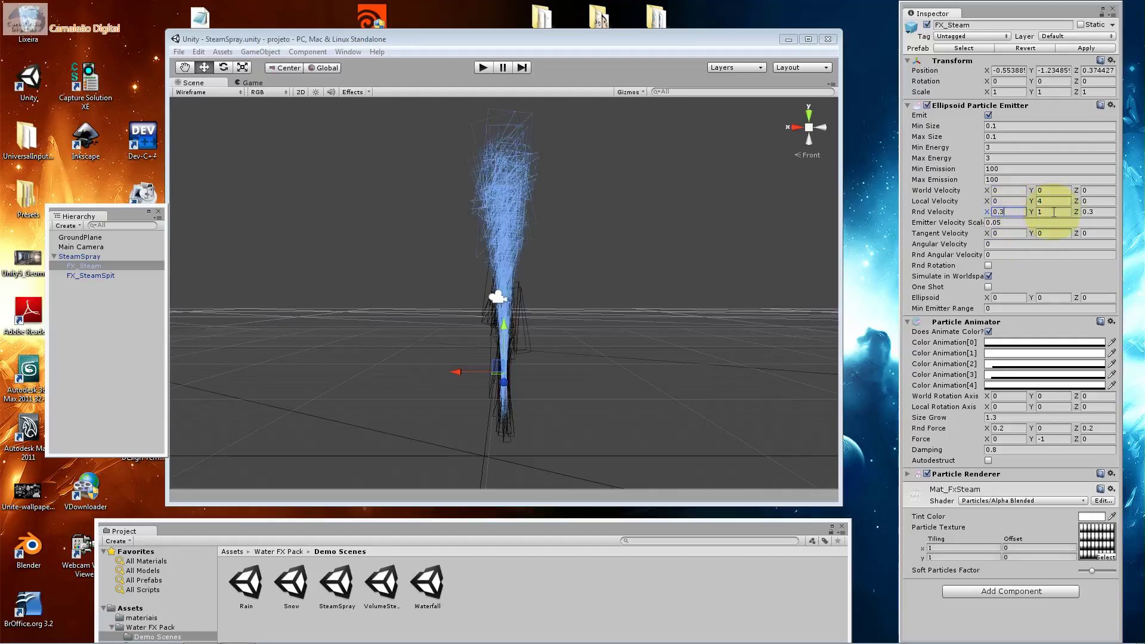
pyautogui.click(1044, 222)
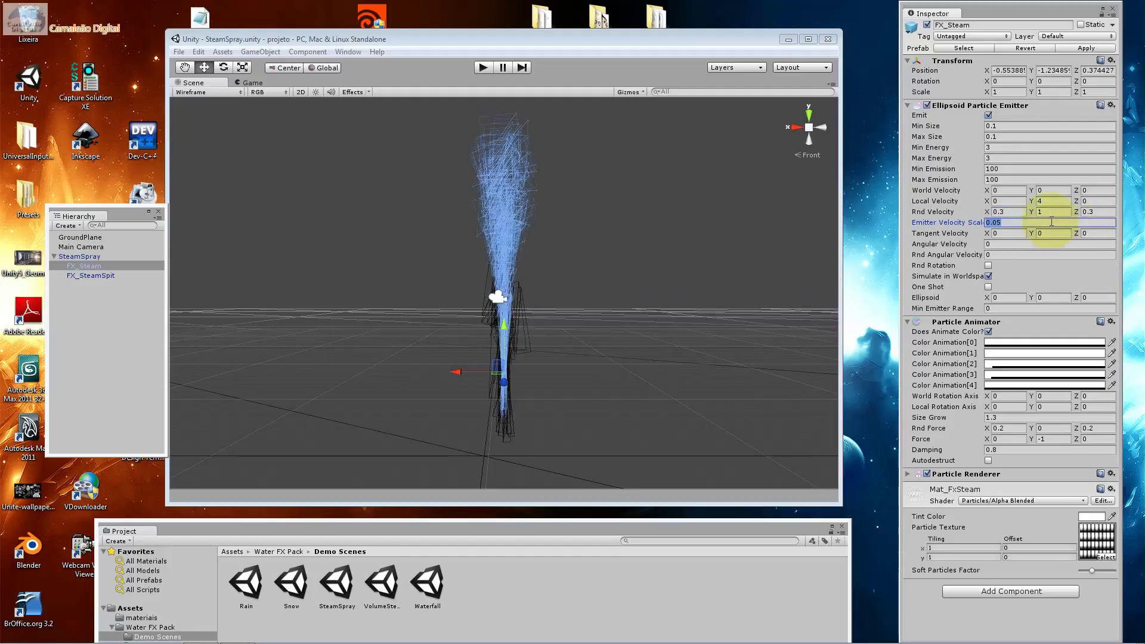
pyautogui.click(1007, 212)
pyautogui.click(1112, 212)
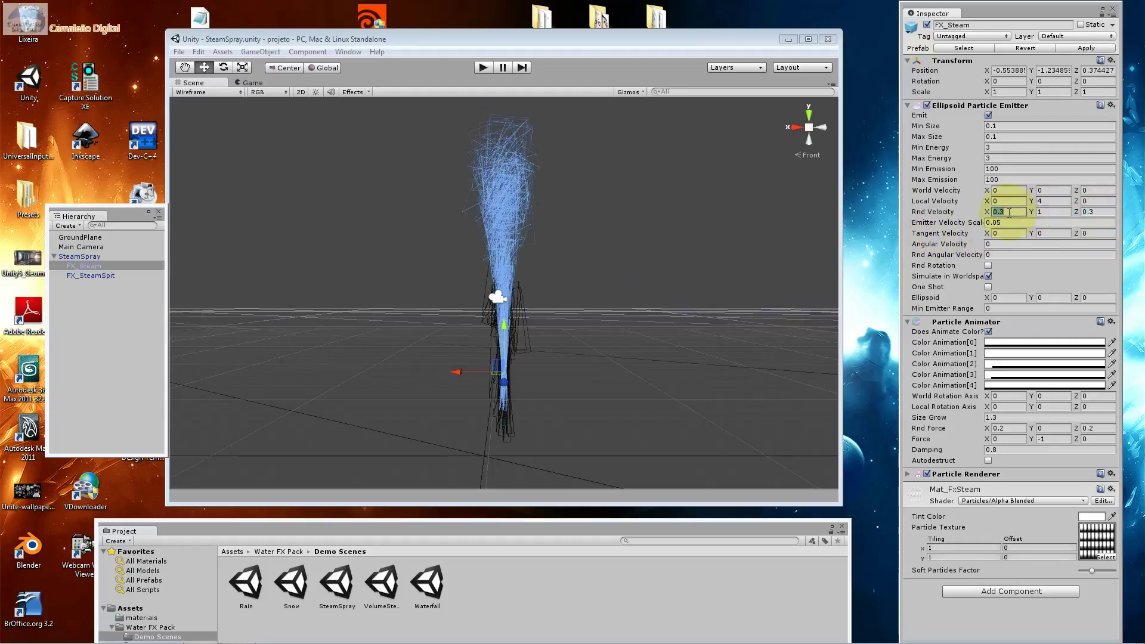
# Step: Reselect FX_Steam, set its Size Grow to 1.3, and toggle the Particle Renderer off
pyautogui.click(466, 156)
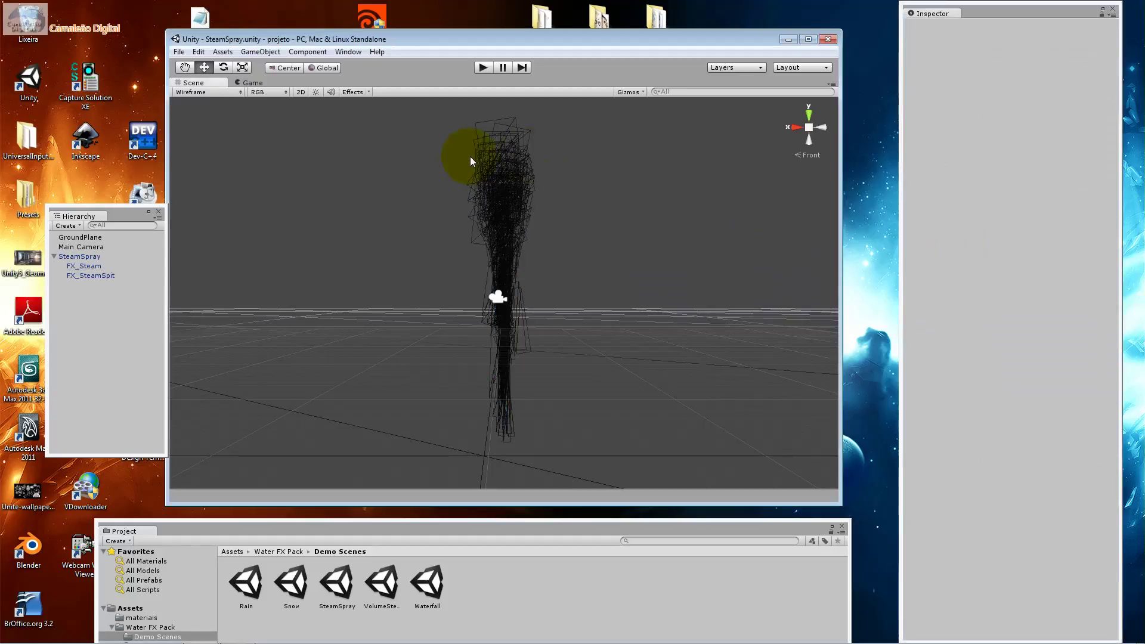
pyautogui.click(511, 232)
pyautogui.click(511, 235)
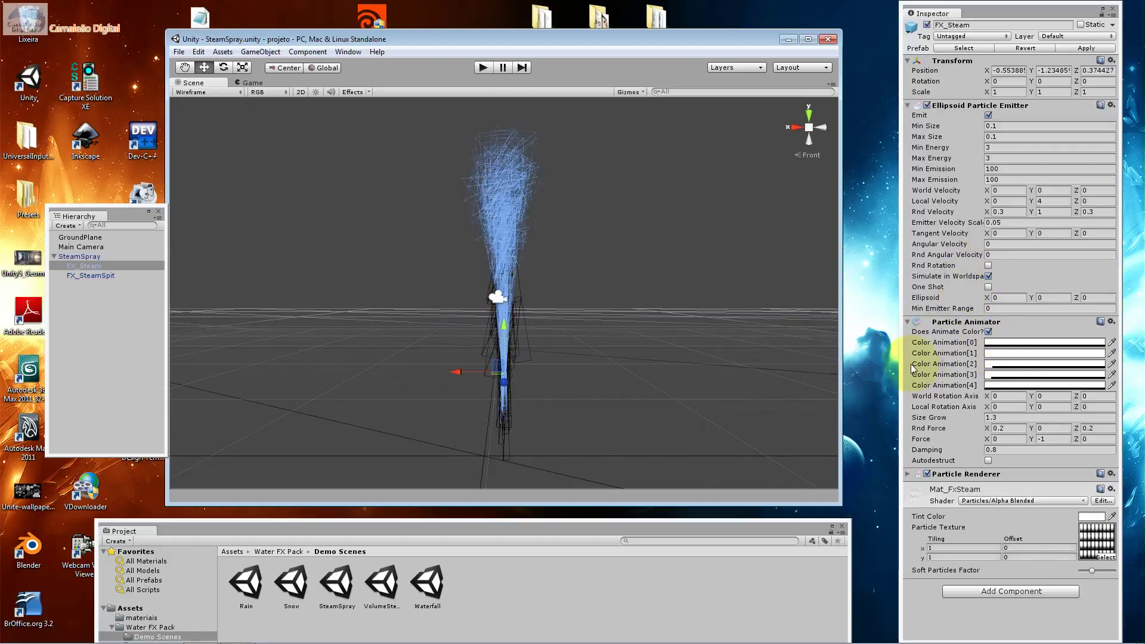
pyautogui.click(1020, 415)
pyautogui.press('Return')
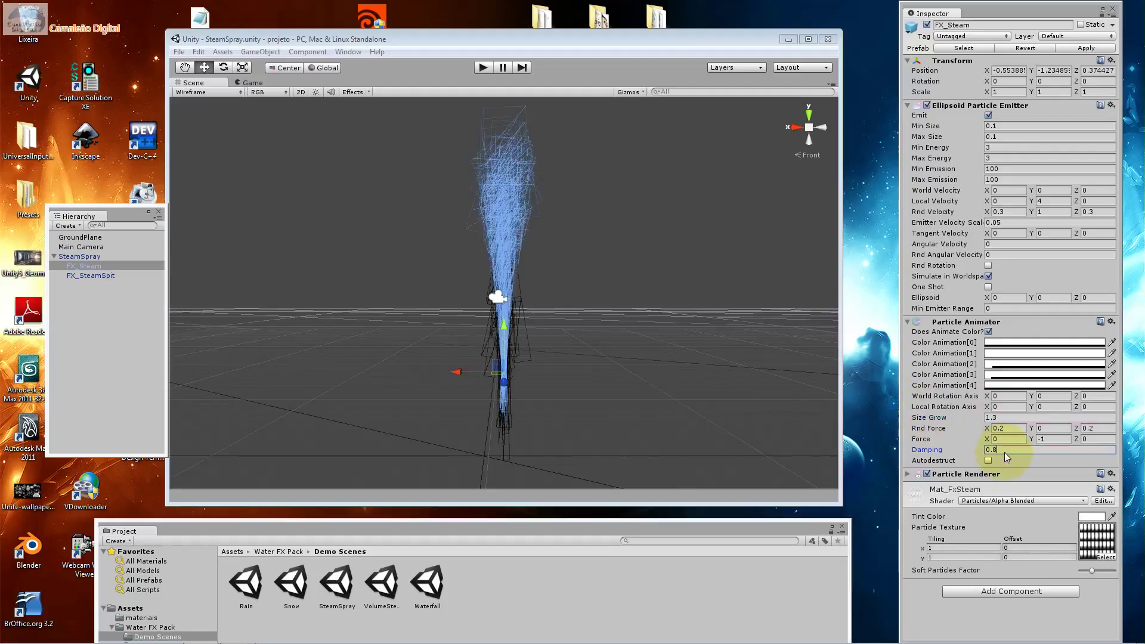
pyautogui.click(927, 474)
# Step: Re-enable the Particle Renderer and expand it, toggling its stretch and light-probe options
pyautogui.click(927, 474)
pyautogui.click(907, 474)
pyautogui.scroll(-3, 1029, 499)
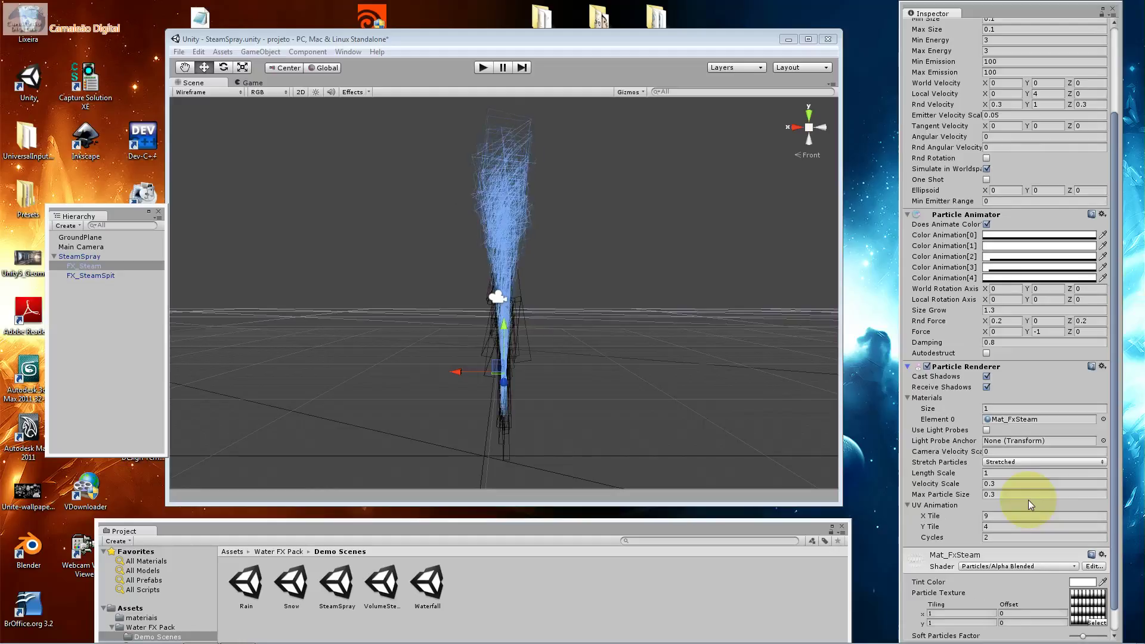
pyautogui.scroll(-1, 1028, 500)
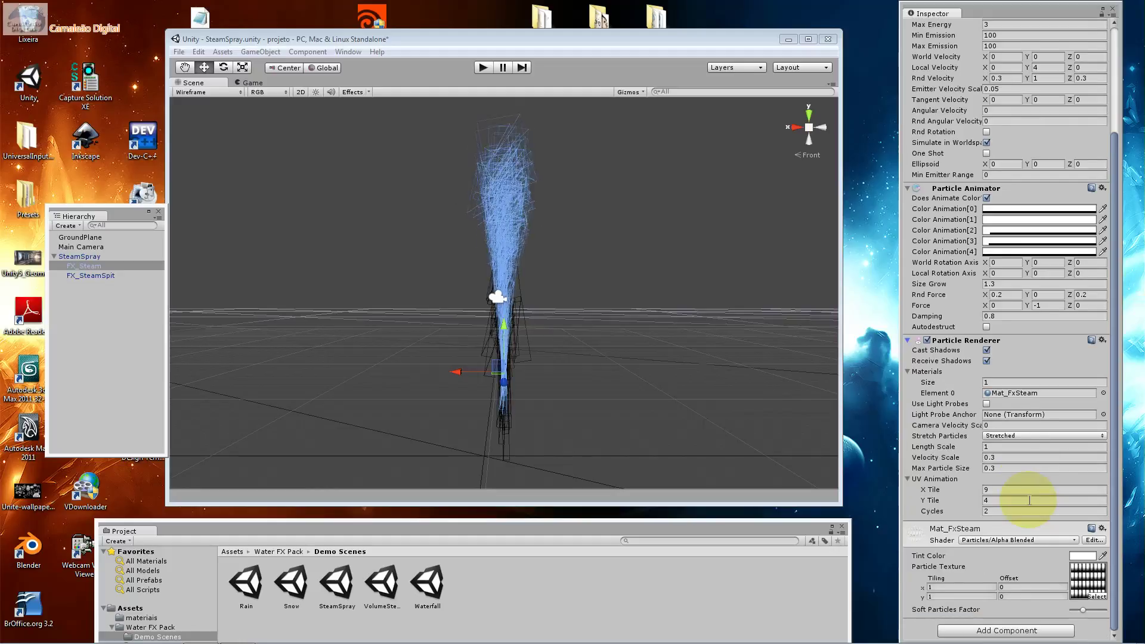
pyautogui.click(1006, 434)
pyautogui.click(1006, 434)
pyautogui.click(1006, 434)
pyautogui.click(964, 404)
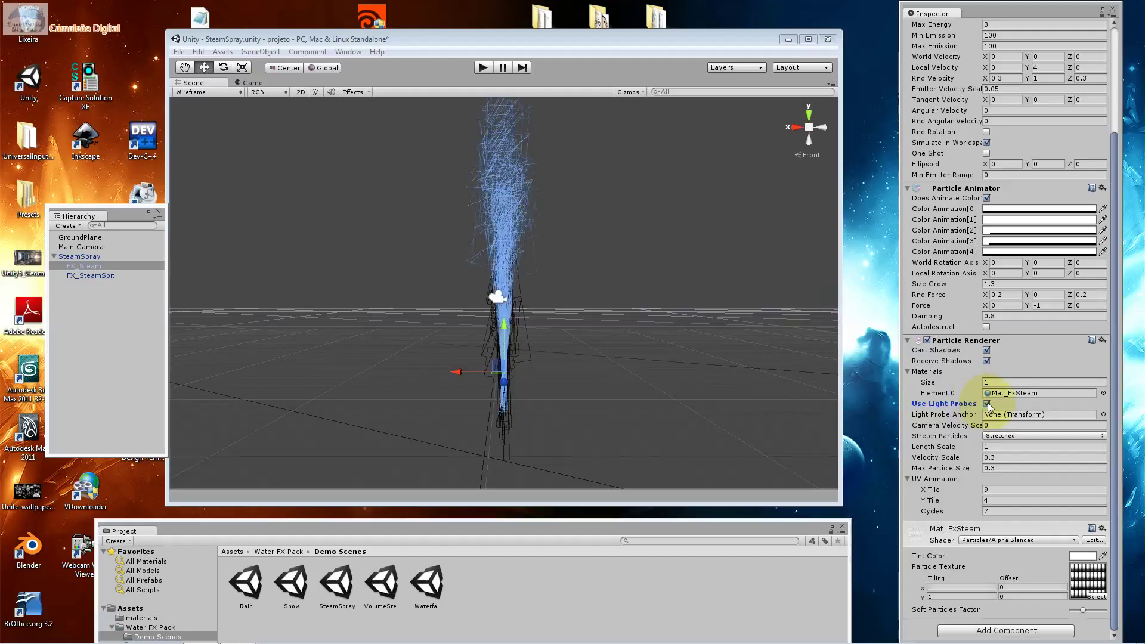
# Step: Locate the CloudRotation texture in the Textures folder and open it in the external editor
pyautogui.click(1095, 589)
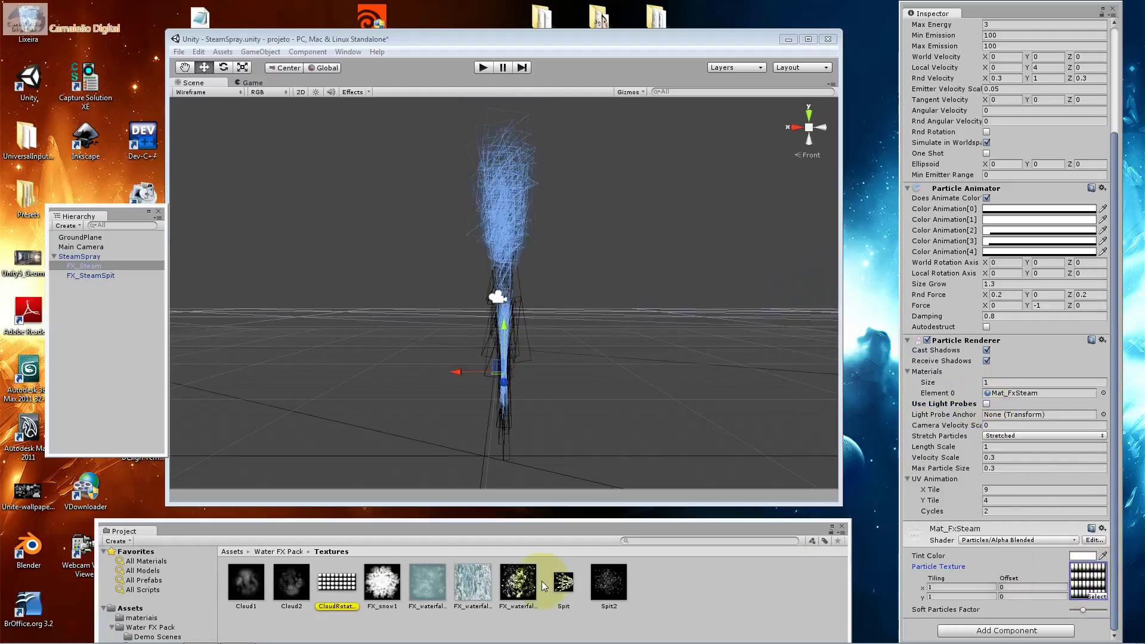
pyautogui.click(349, 587)
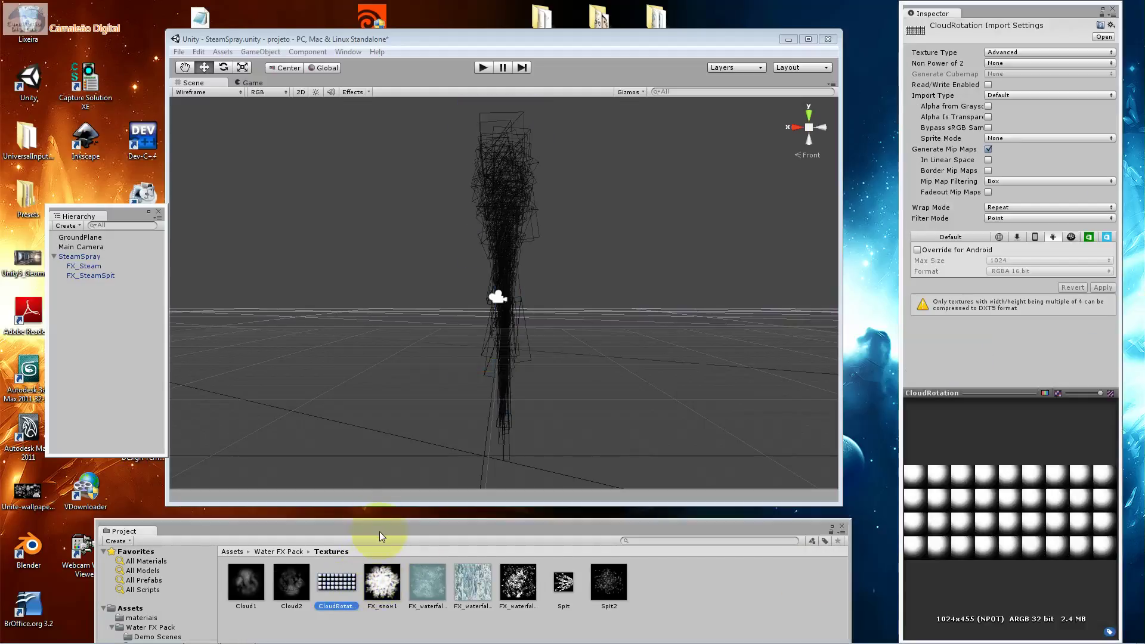
pyautogui.moveTo(379, 531); pyautogui.dragTo(416, 399)
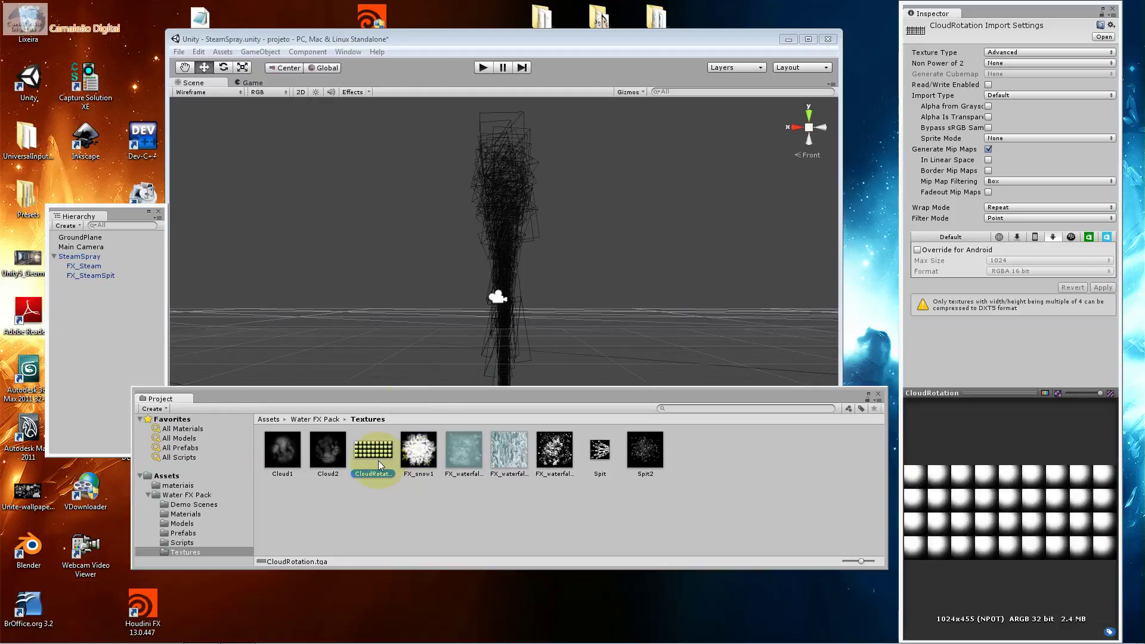
pyautogui.rightClick(378, 460)
pyautogui.click(431, 288)
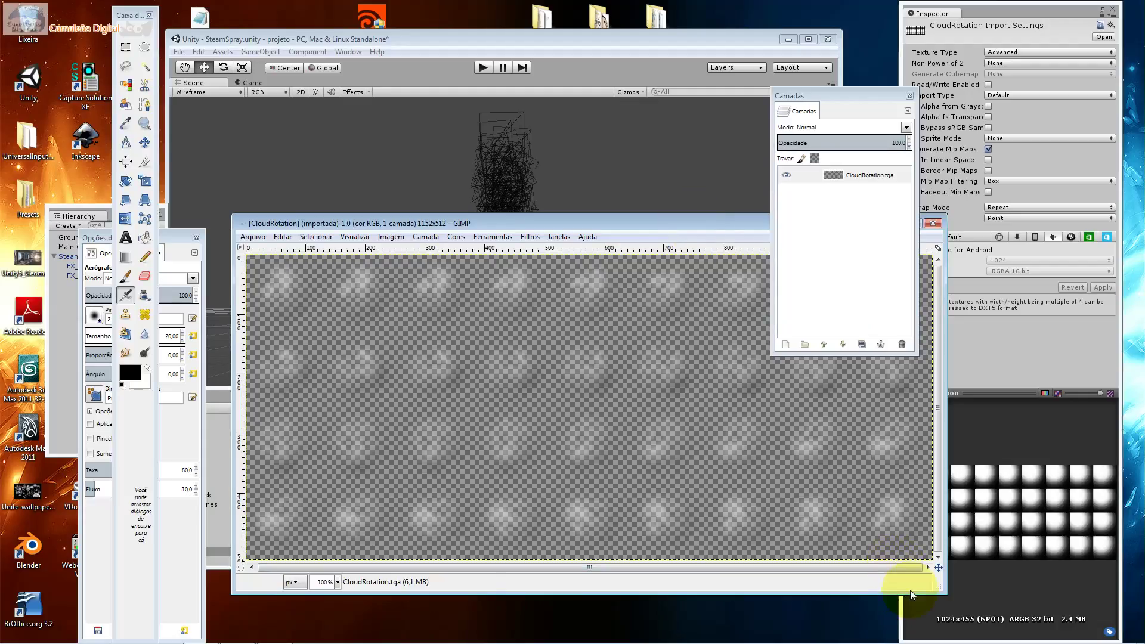
# Step: Enlarge the CloudRotation image window, cancel a new image, then close the image and quit GIMP
pyautogui.moveTo(934, 585); pyautogui.dragTo(971, 632)
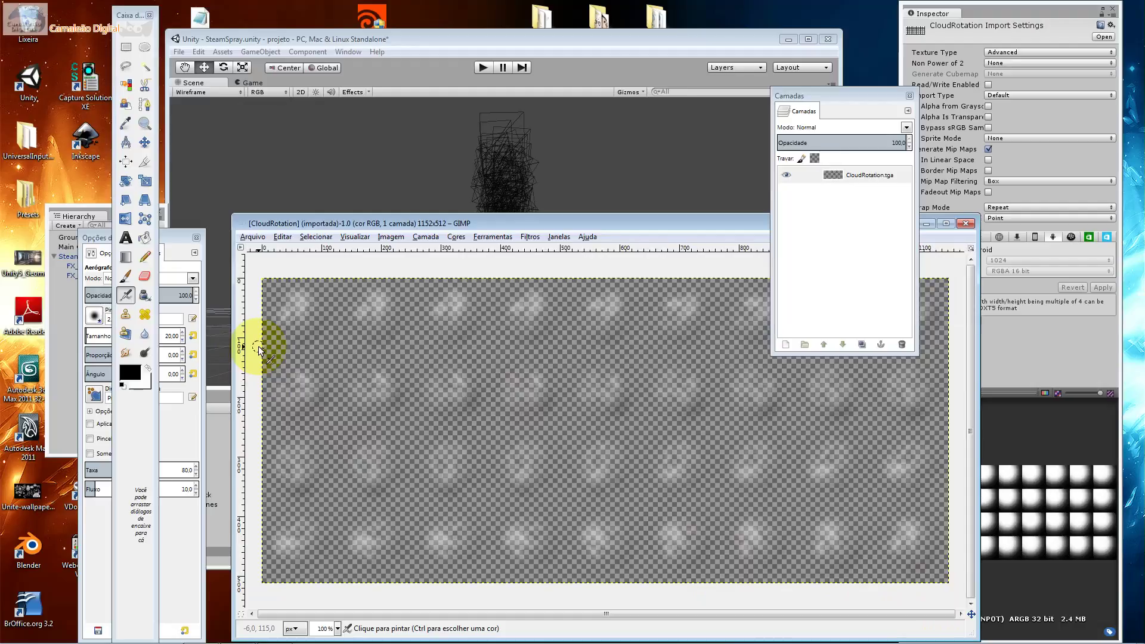
pyautogui.click(261, 236)
pyautogui.click(266, 253)
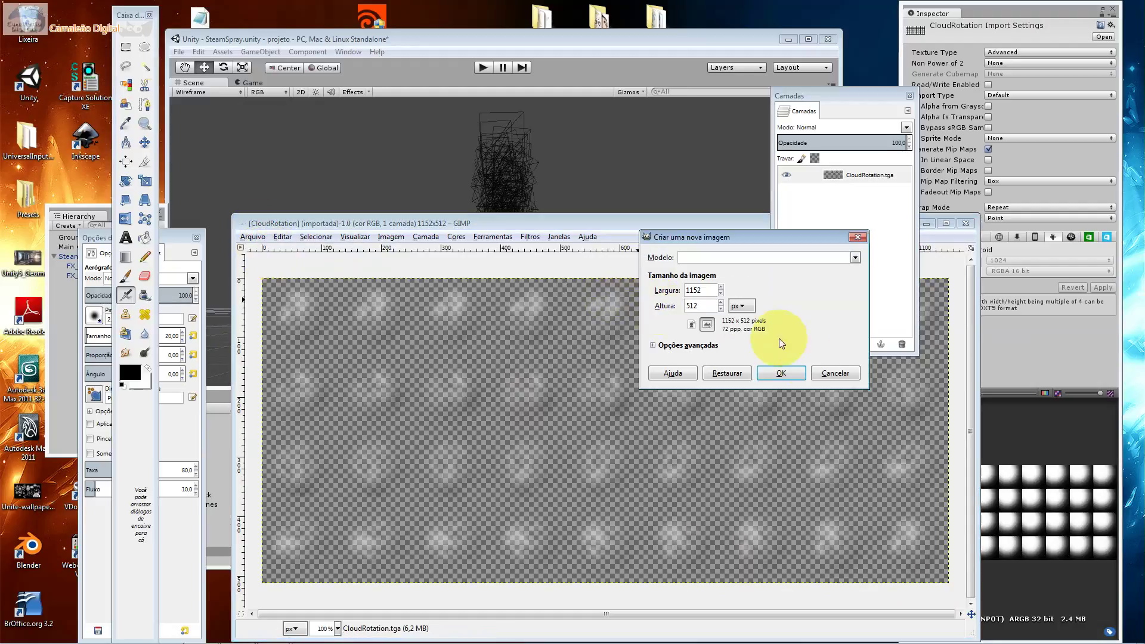
pyautogui.click(831, 373)
pyautogui.click(965, 223)
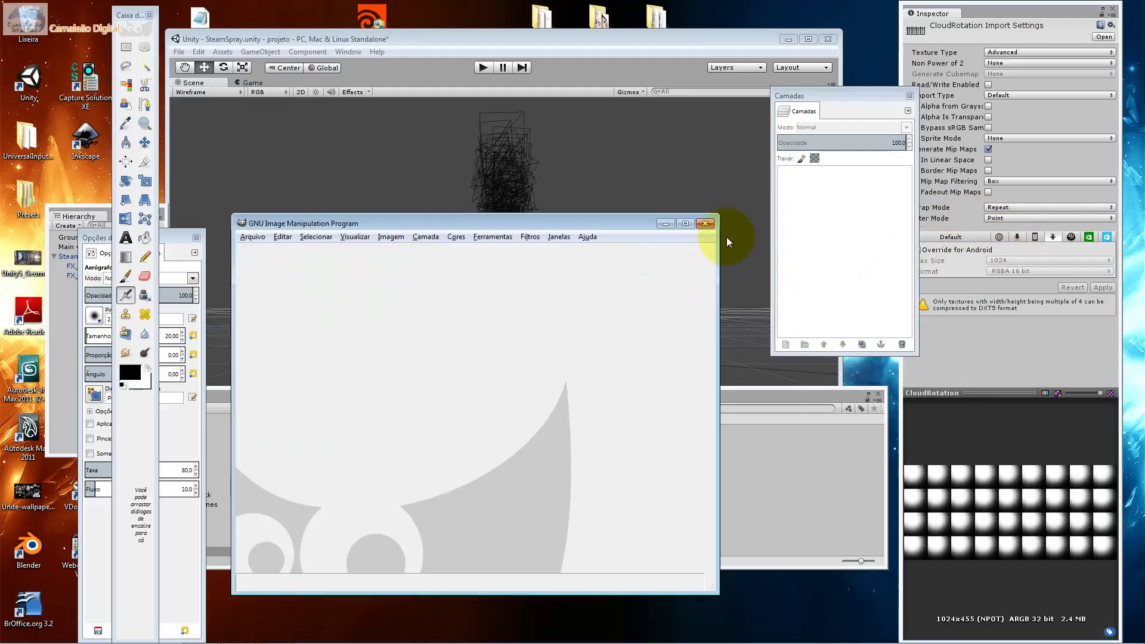
pyautogui.click(700, 225)
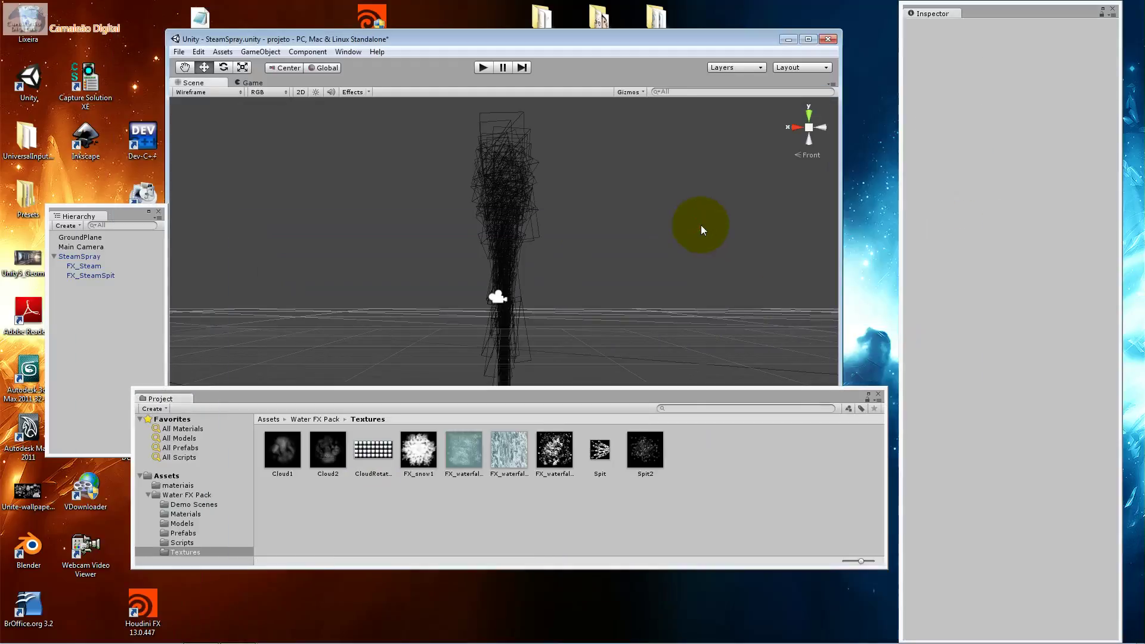
# Step: Select FX_Steam, then start a new scene without saving the SteamSpray changes
pyautogui.click(495, 307)
pyautogui.click(495, 268)
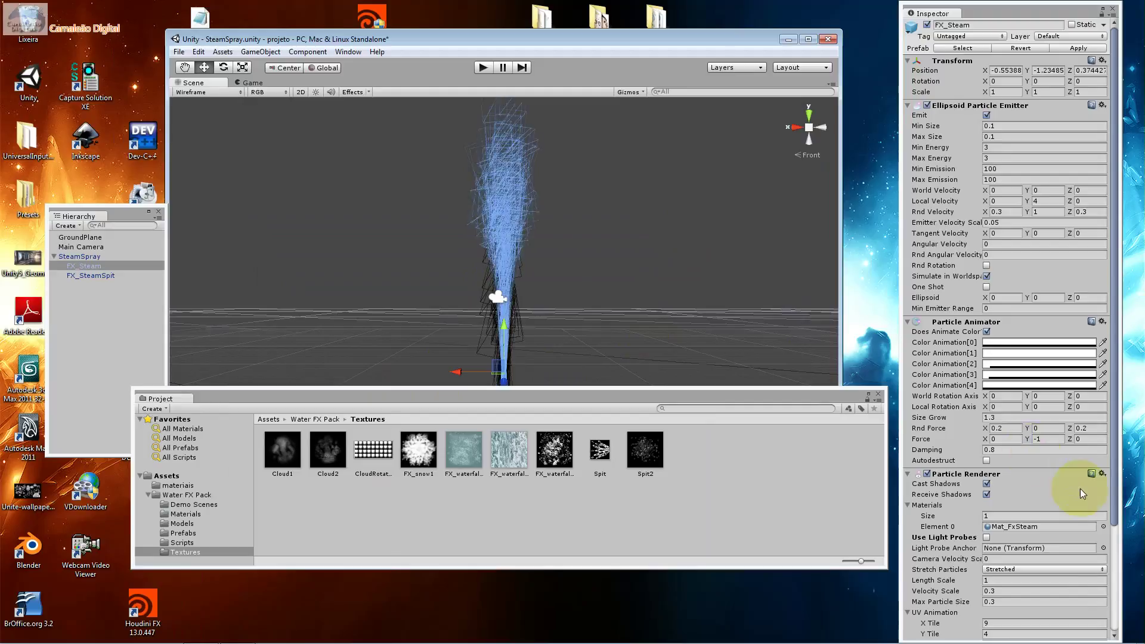
pyautogui.scroll(-3, 1109, 489)
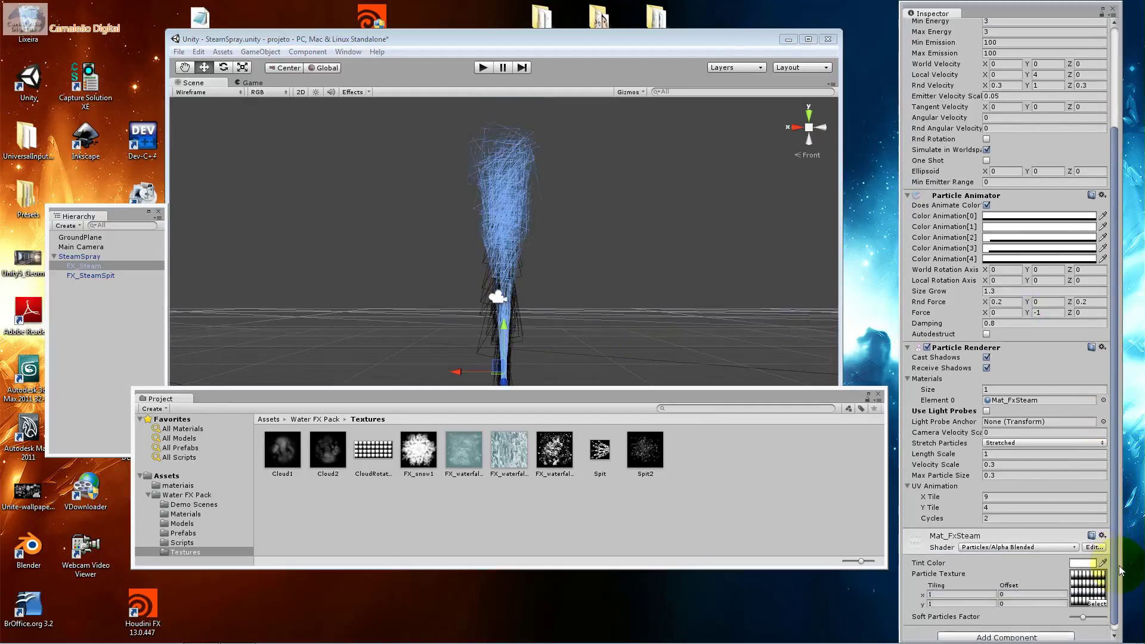
pyautogui.scroll(-2, 1114, 566)
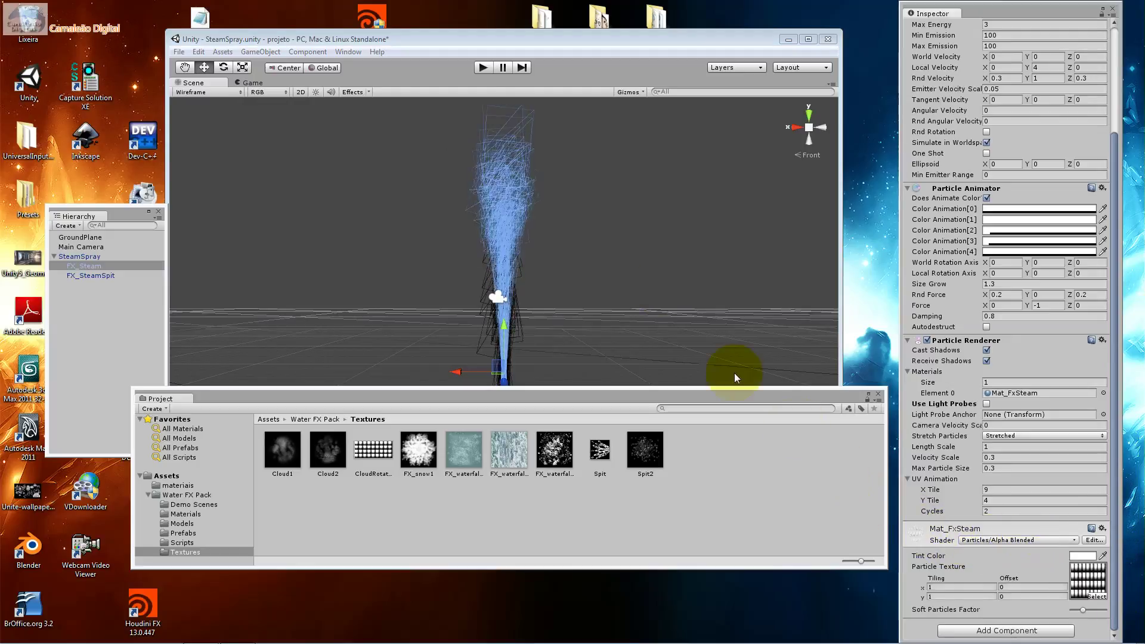
pyautogui.click(183, 54)
pyautogui.click(182, 66)
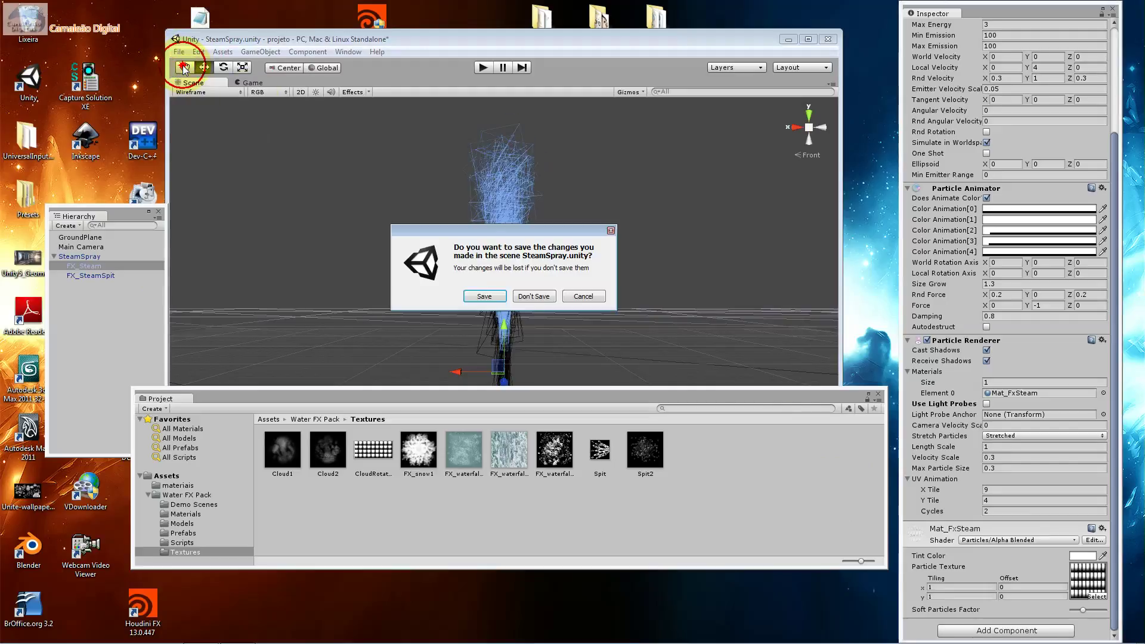
pyautogui.click(524, 295)
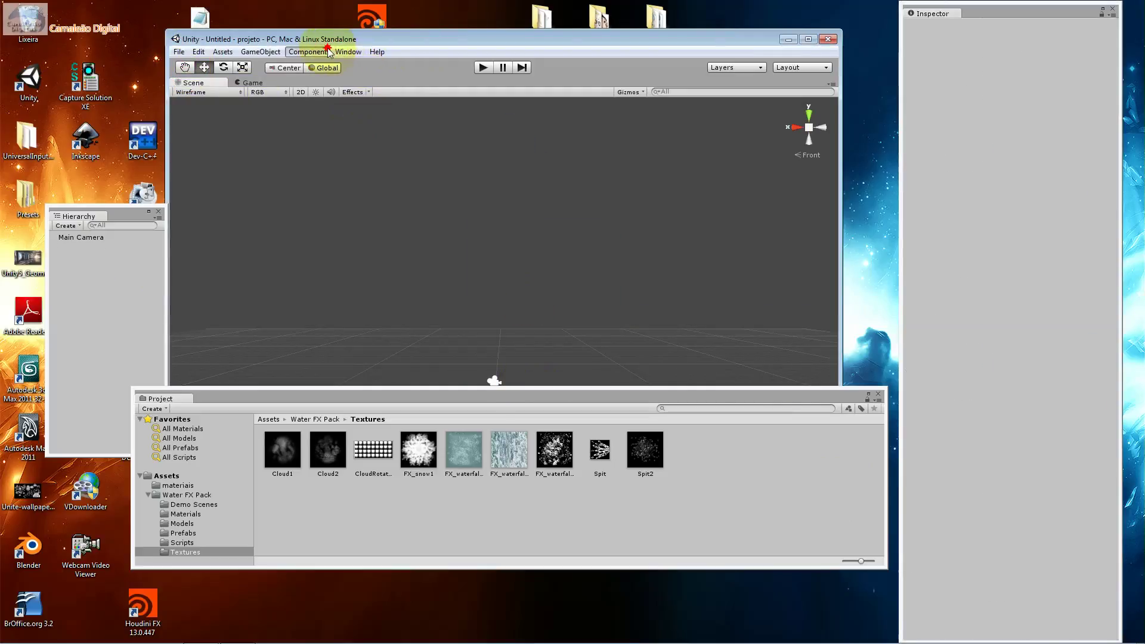
# Step: Add a Particle System via GameObject > Create Other and move it down
pyautogui.click(307, 52)
pyautogui.moveTo(261, 54)
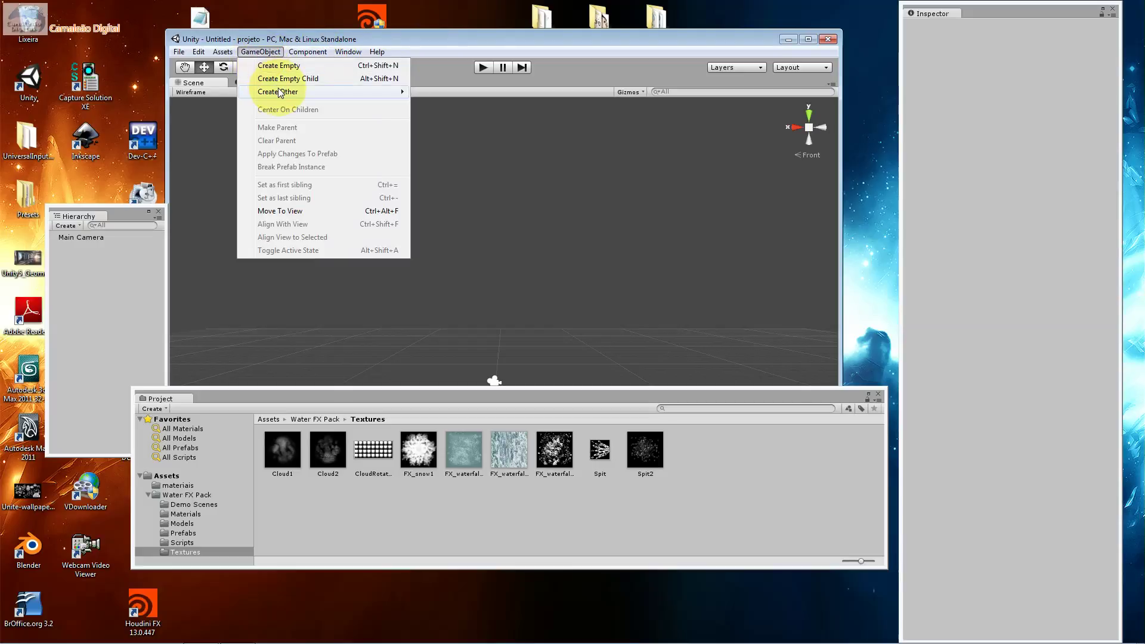
pyautogui.moveTo(281, 92)
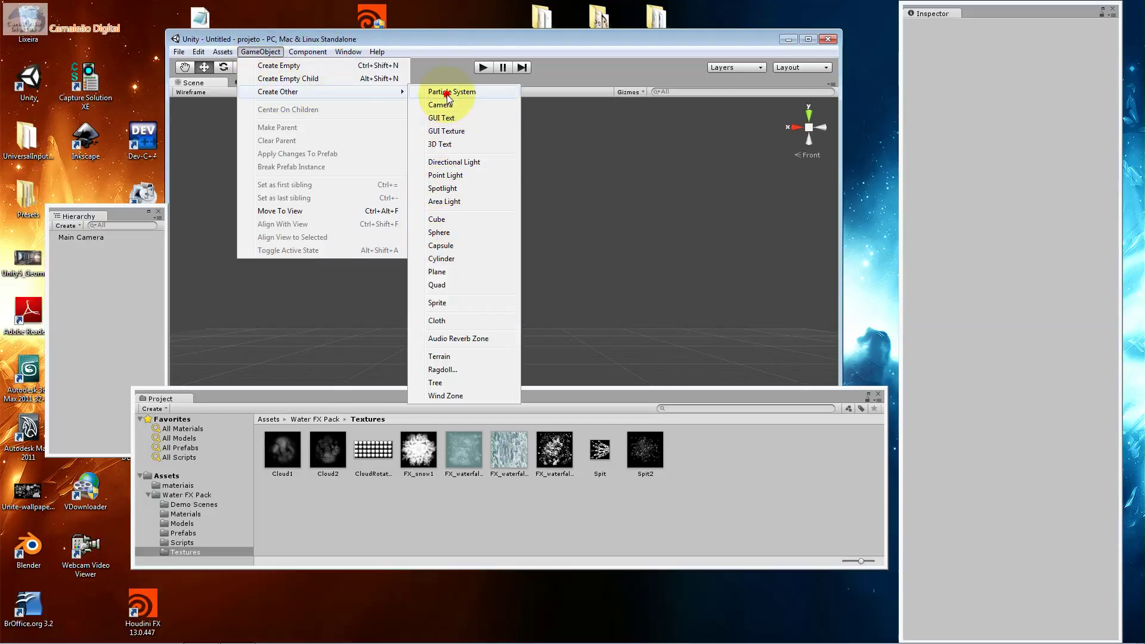
pyautogui.click(446, 92)
pyautogui.moveTo(502, 252); pyautogui.dragTo(507, 286)
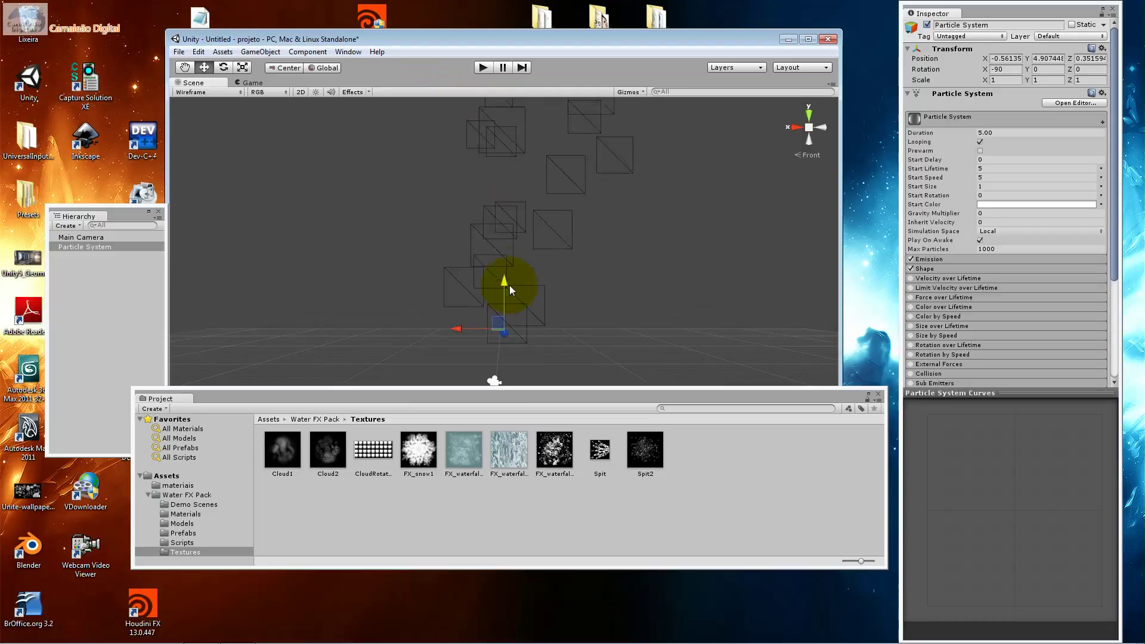
# Step: Switch to a front view, lower the particle system, and expand the Particle Renderer settings
pyautogui.click(808, 127)
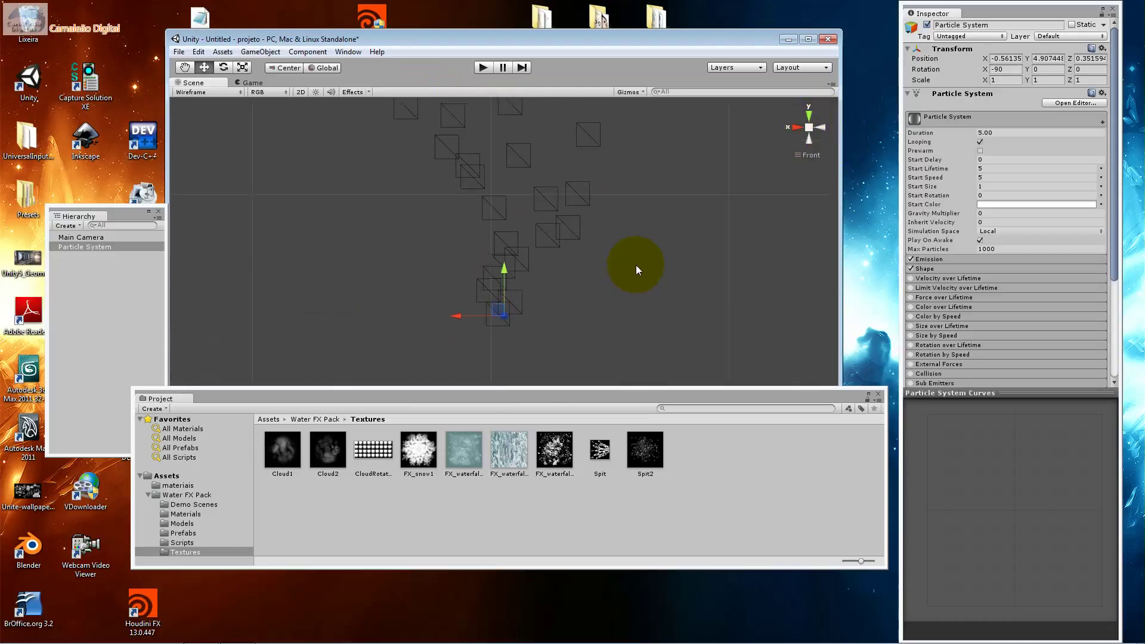
pyautogui.moveTo(544, 391); pyautogui.dragTo(553, 492)
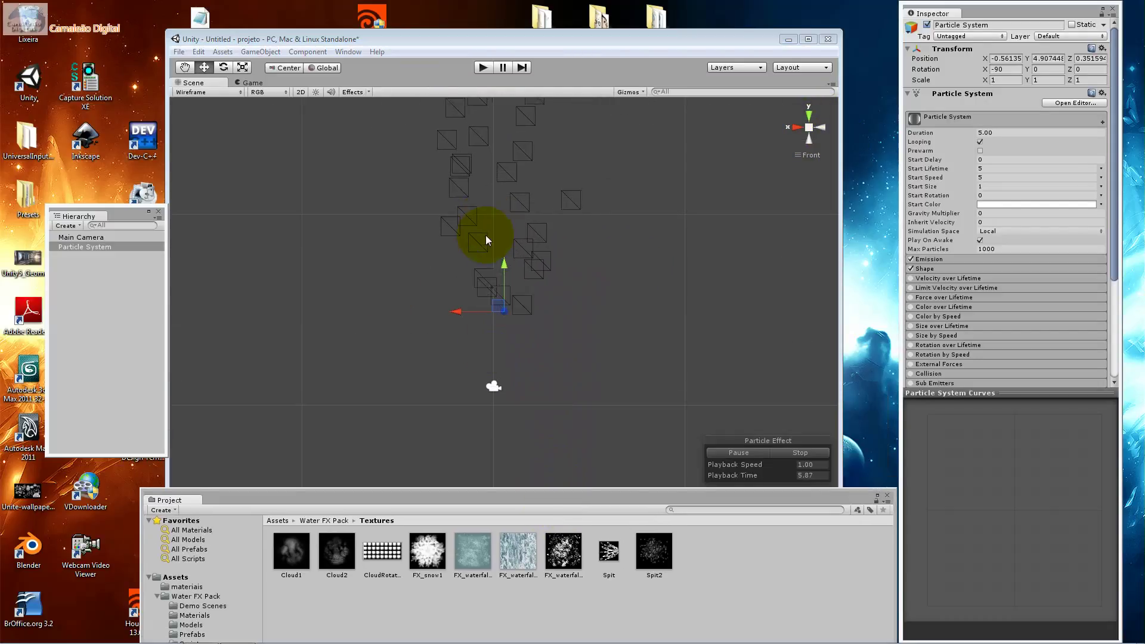
pyautogui.moveTo(503, 263); pyautogui.dragTo(503, 357)
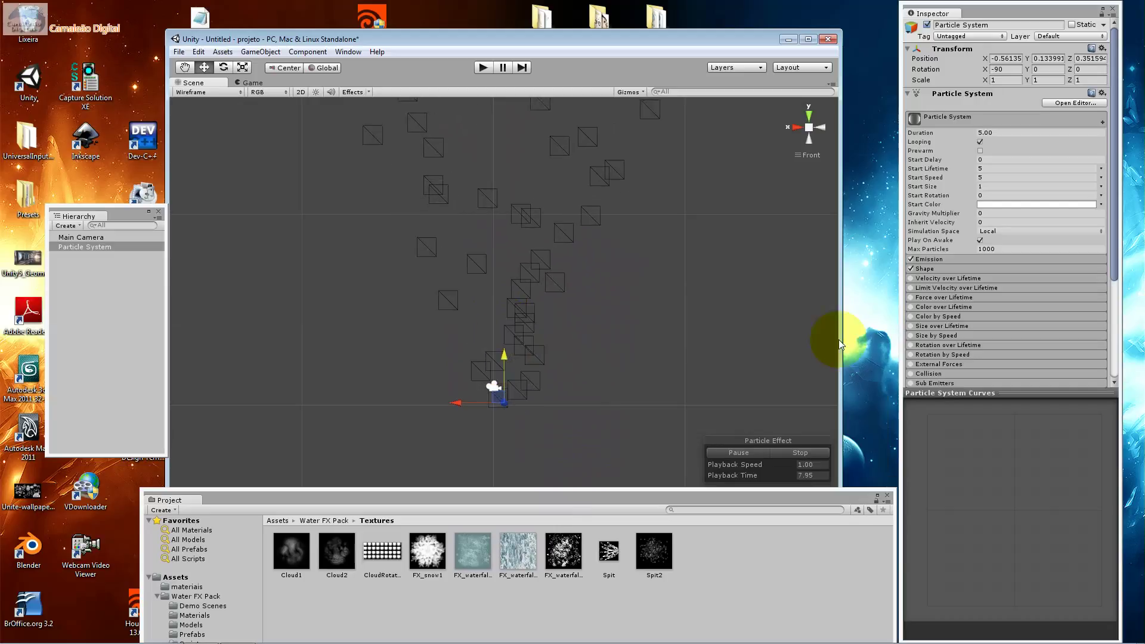
pyautogui.click(939, 117)
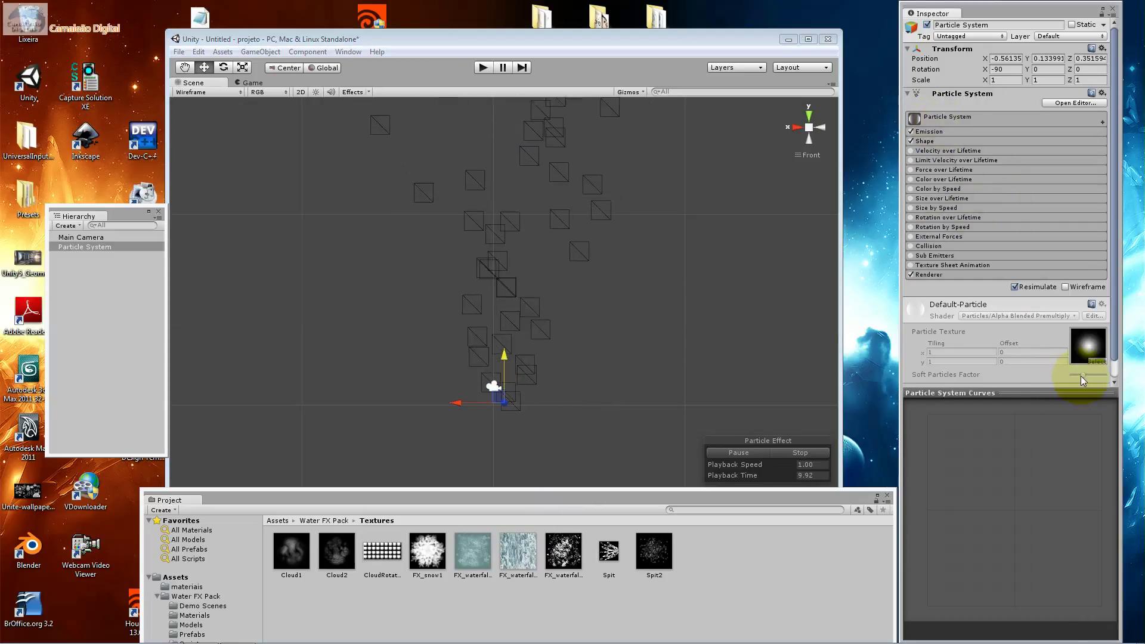
pyautogui.click(949, 304)
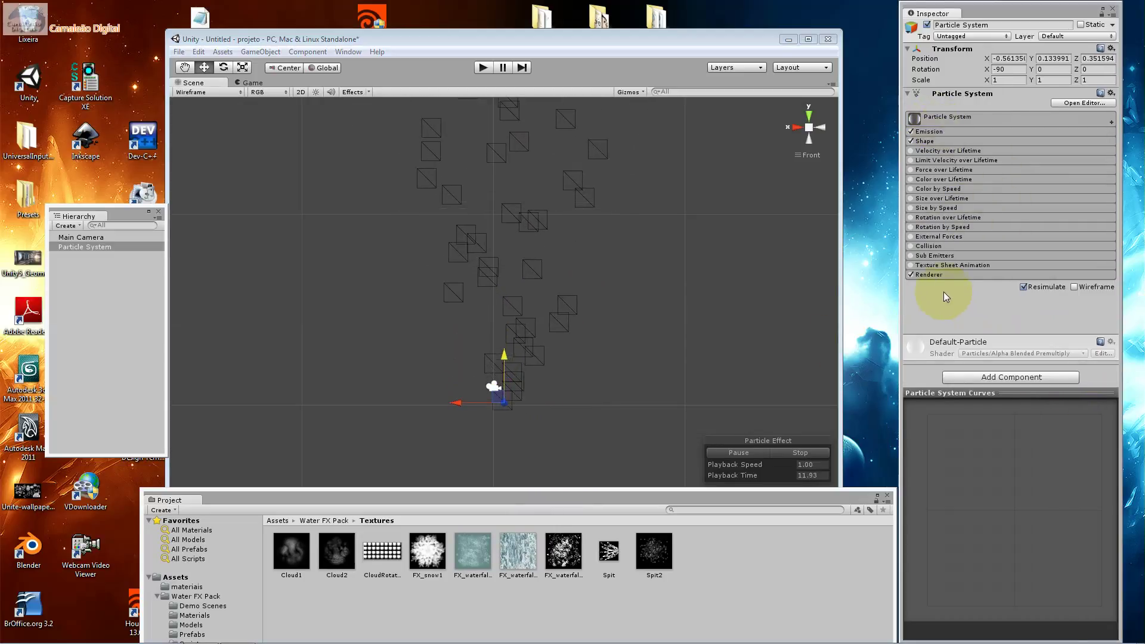
pyautogui.click(939, 274)
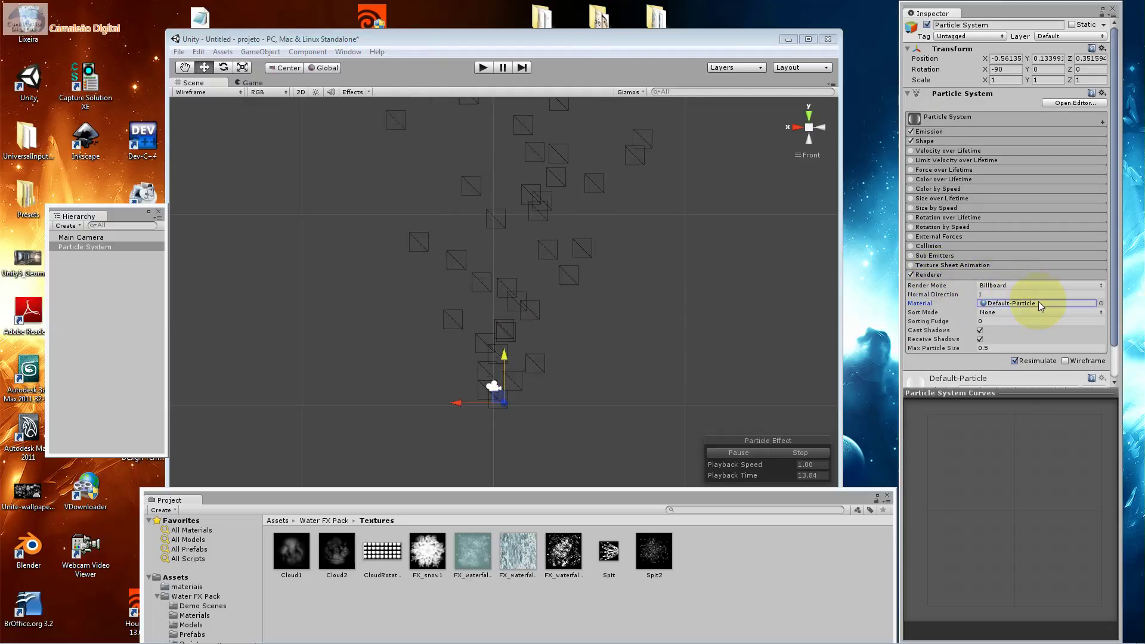
# Step: Set the particle material to None and switch off the Renderer module
pyautogui.click(1100, 303)
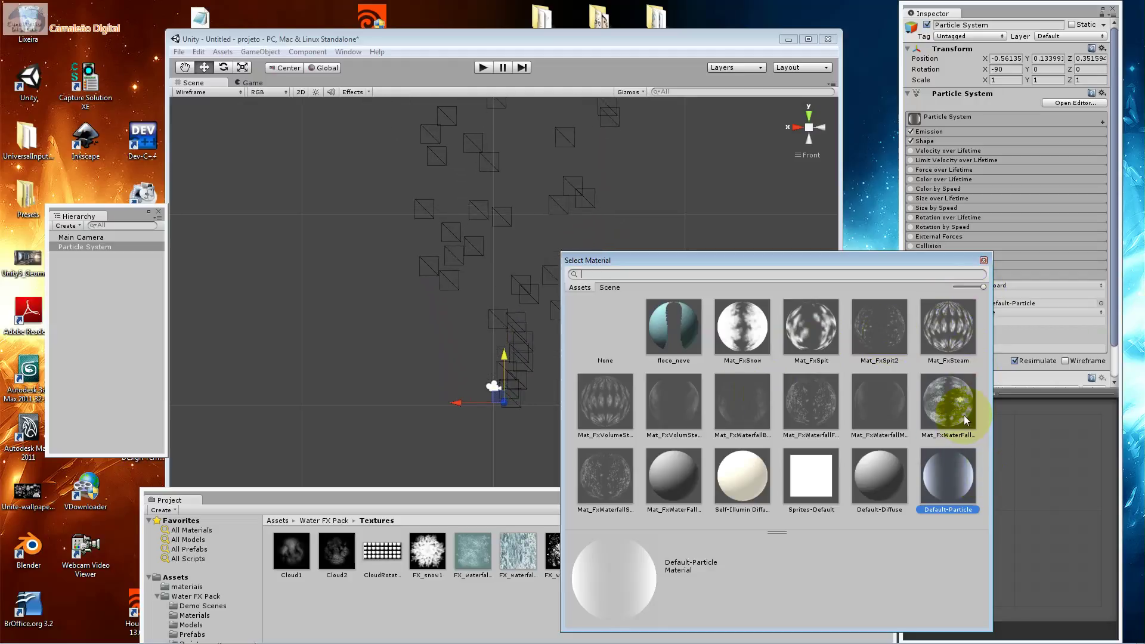
pyautogui.click(749, 420)
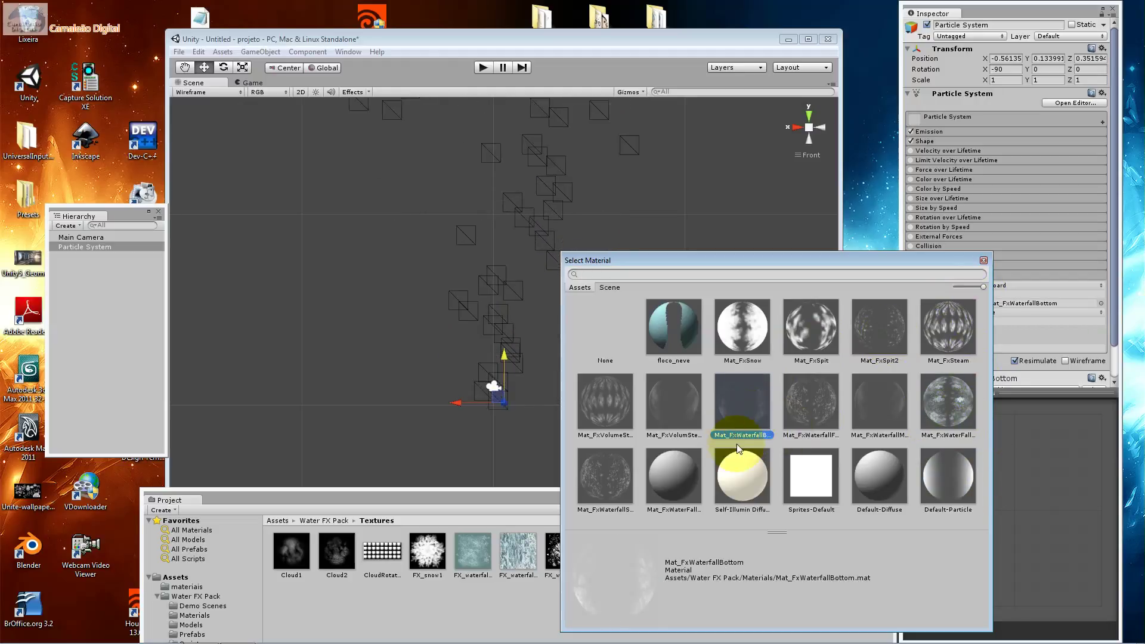
pyautogui.click(604, 350)
pyautogui.doubleClick(614, 341)
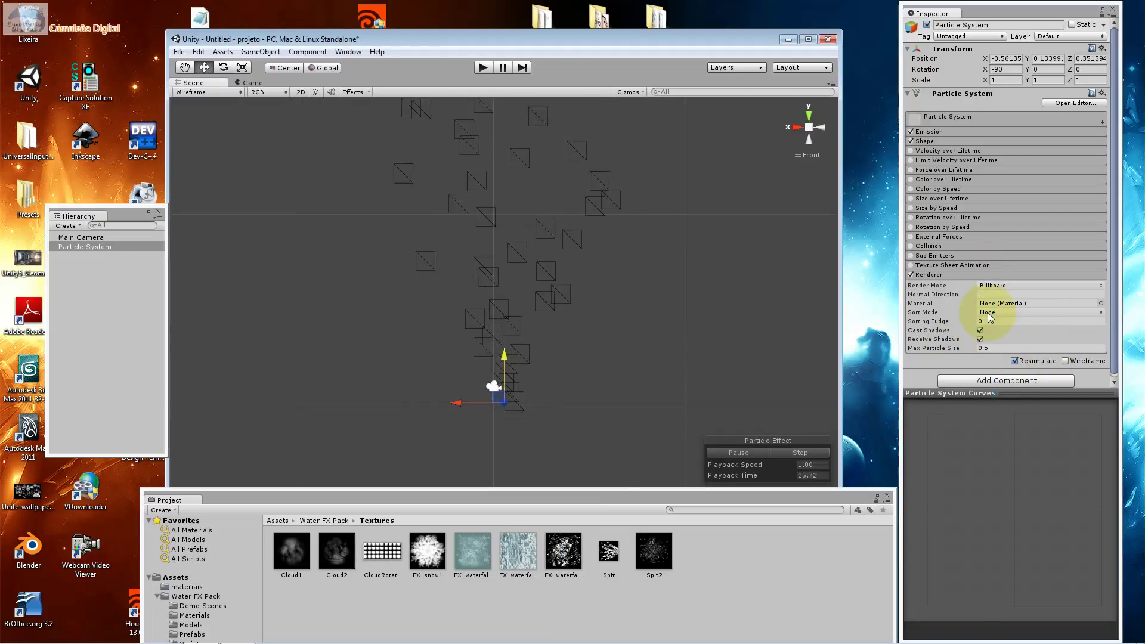
pyautogui.click(910, 273)
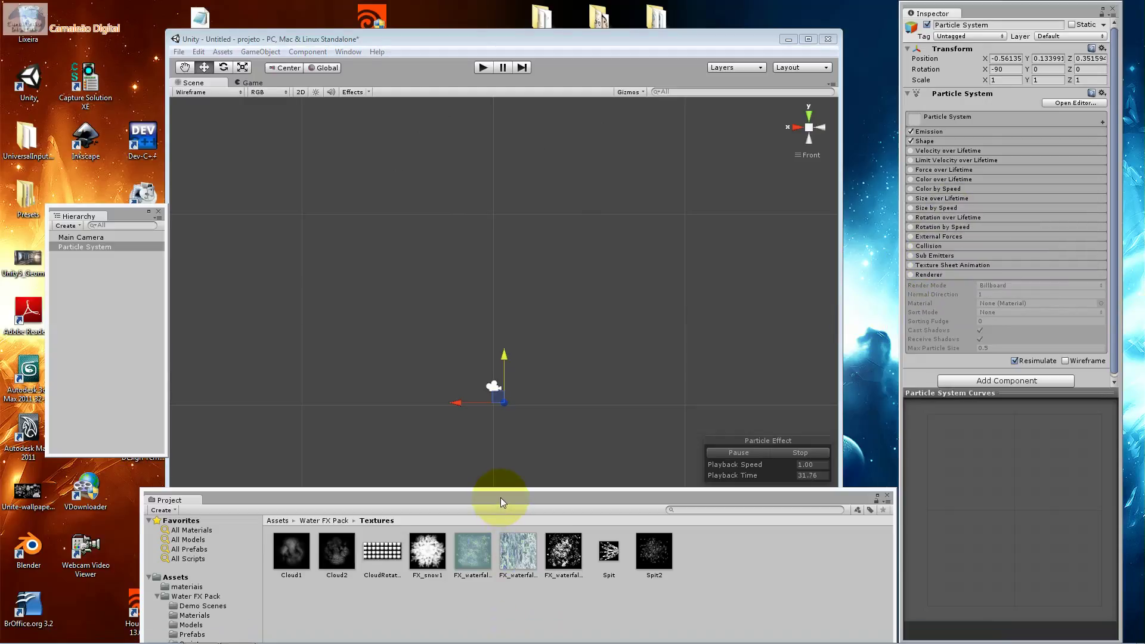
# Step: Enlarge the Project panel and view the Spit texture's import settings (32×32, DXT5)
pyautogui.moveTo(500, 499); pyautogui.dragTo(500, 470)
pyautogui.click(607, 527)
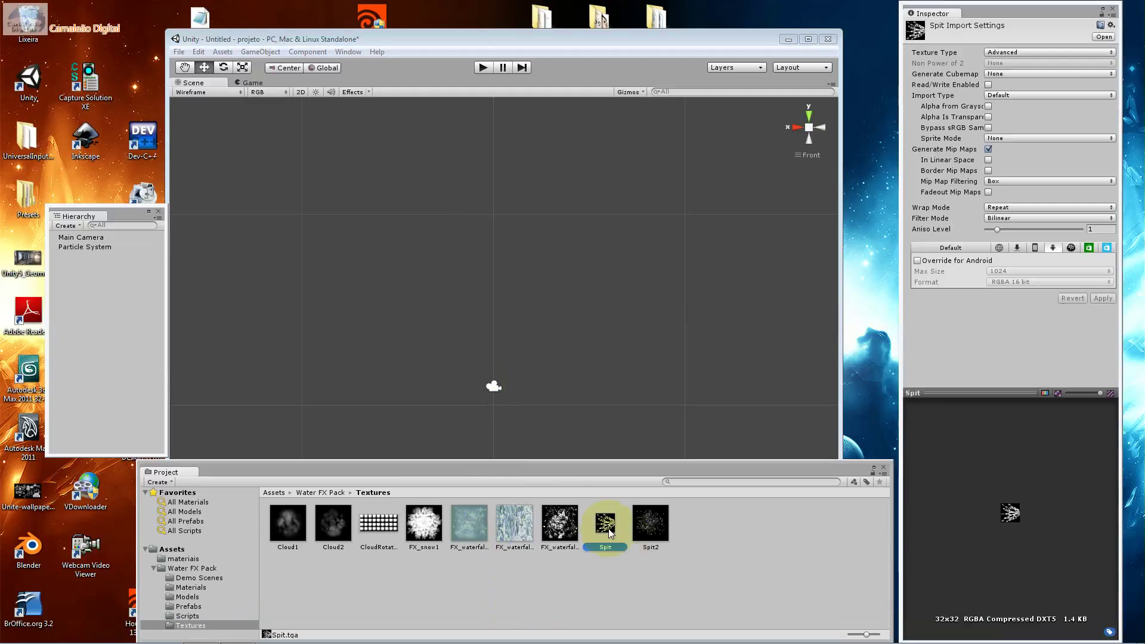
pyautogui.click(15, 632)
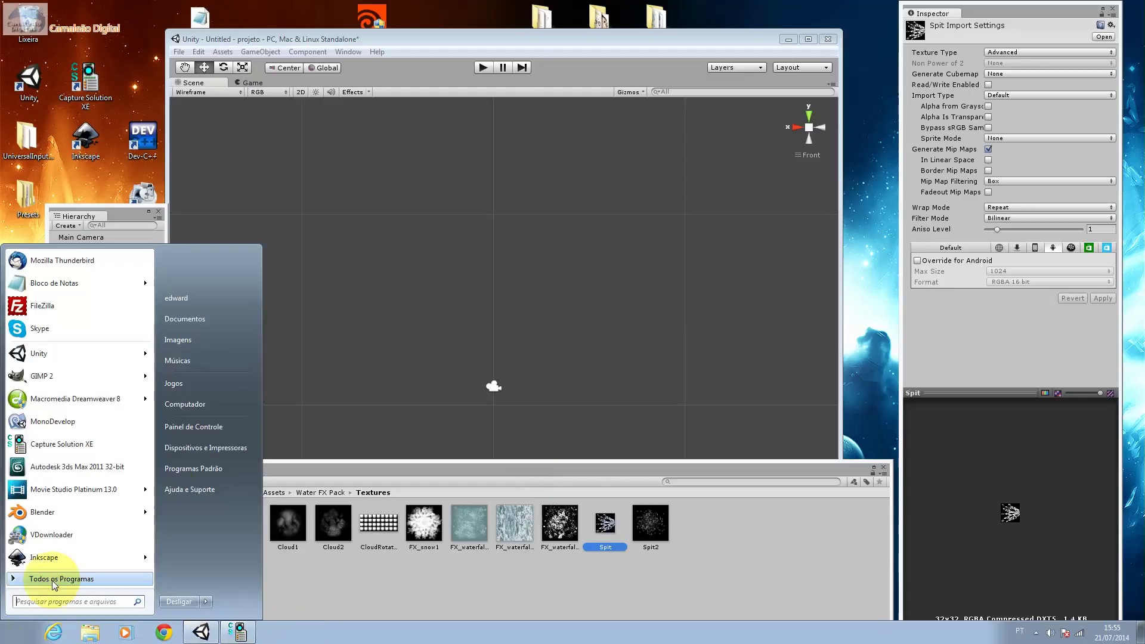
# Step: Launch GIMP and create a new 128×128 image
pyautogui.click(127, 378)
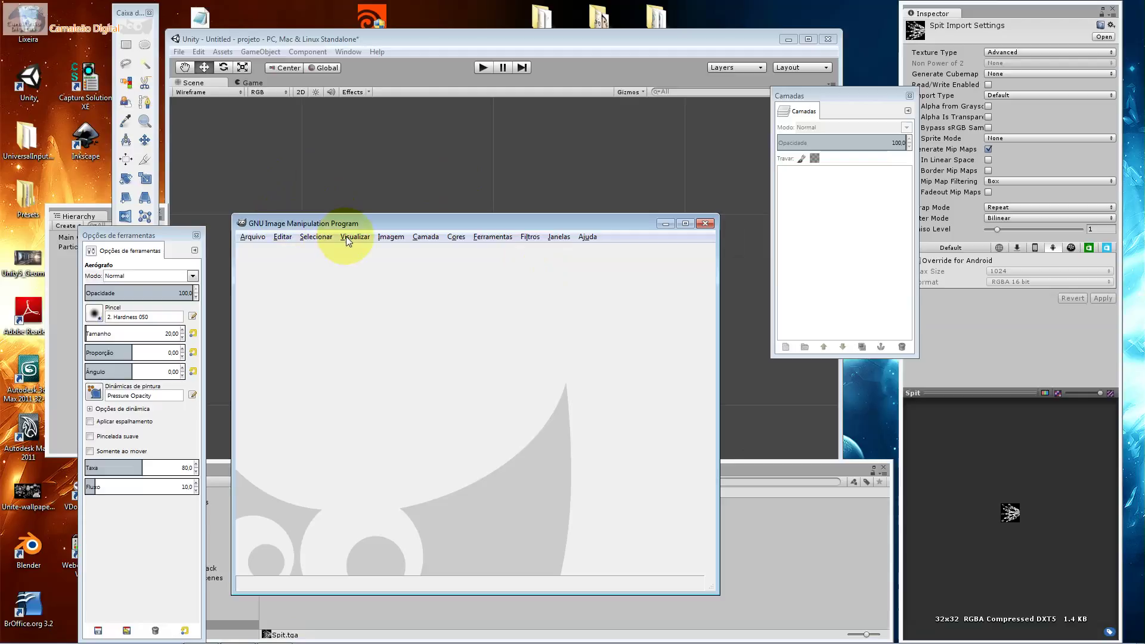
pyautogui.click(278, 236)
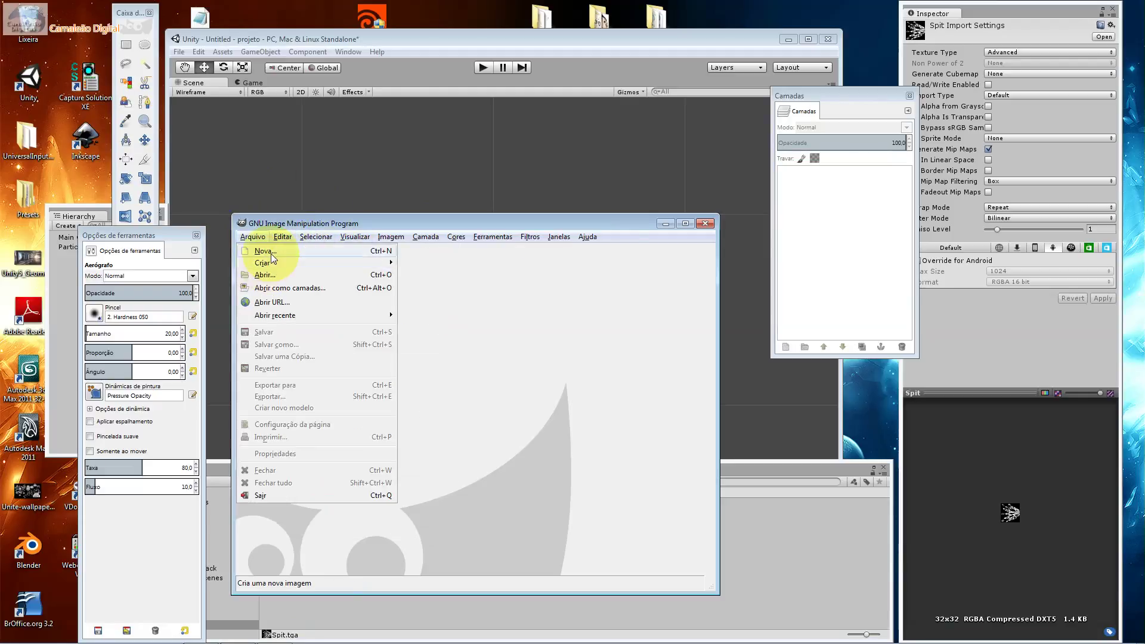
pyautogui.click(269, 251)
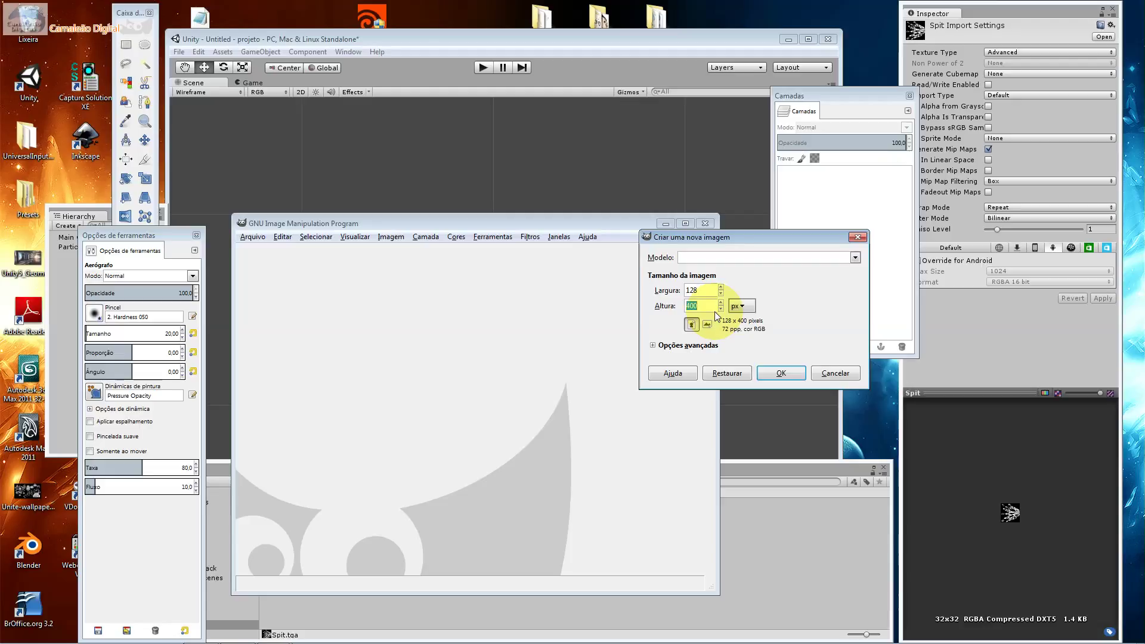
pyautogui.press('Return')
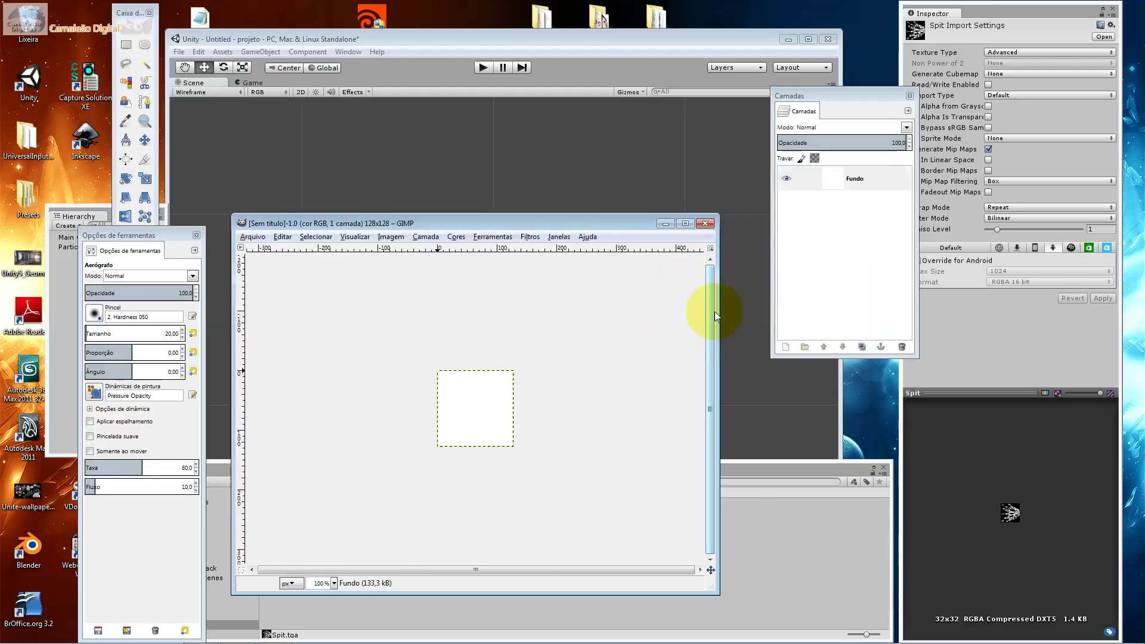
# Step: Add a transparent layer, delete the Fundo background layer, and make the new layer active
pyautogui.click(785, 346)
pyautogui.press('Return')
pyautogui.click(851, 205)
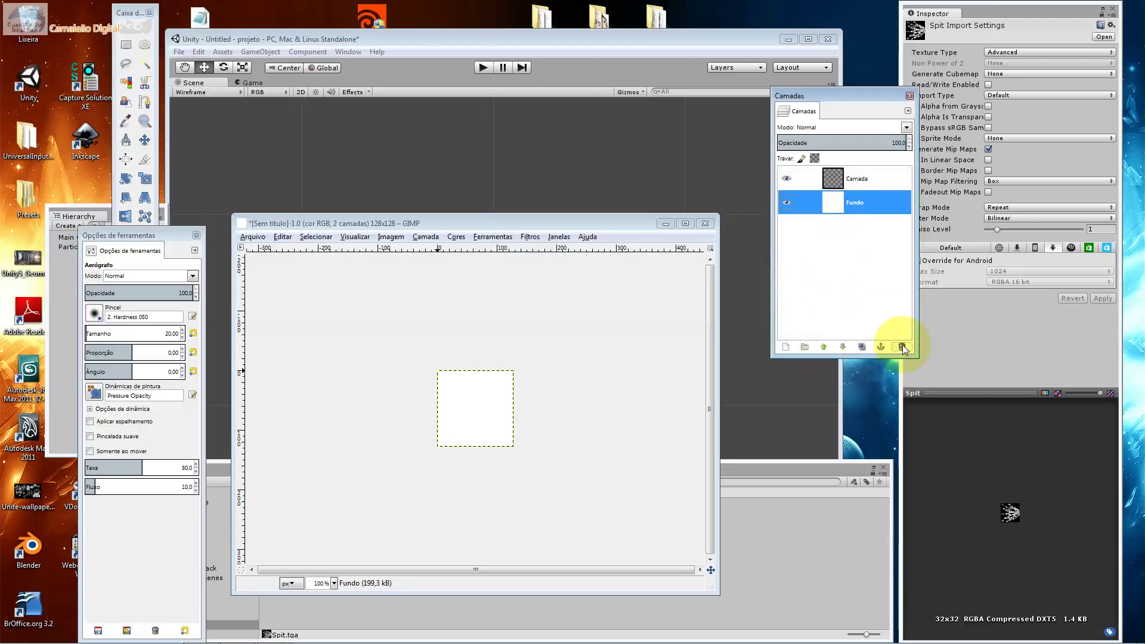
pyautogui.click(901, 347)
pyautogui.click(835, 179)
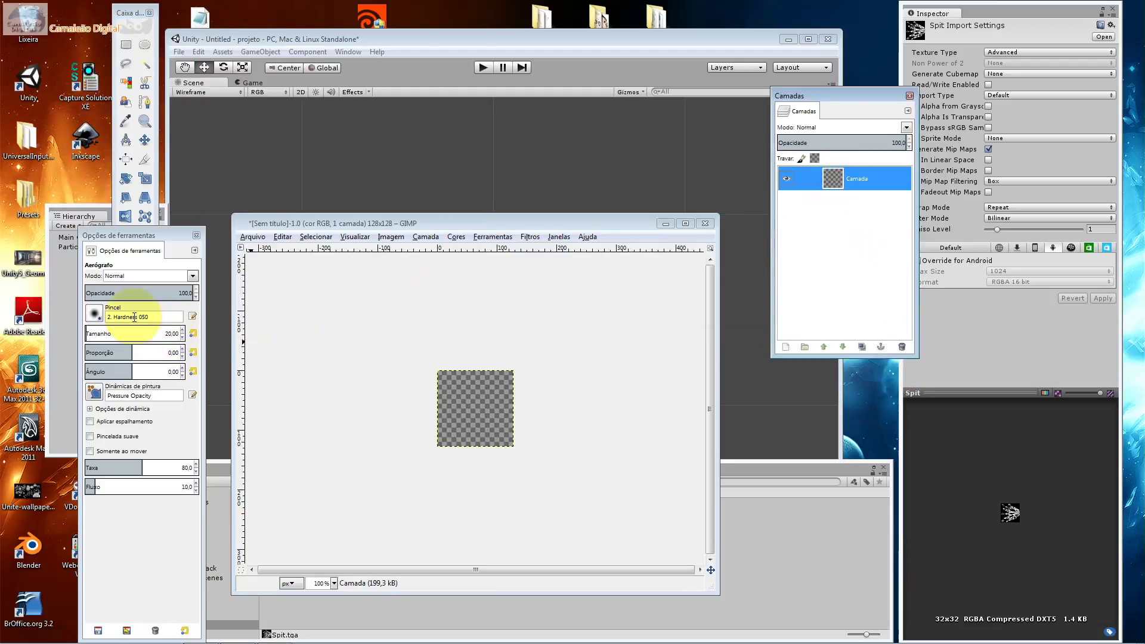
# Step: Set the airbrush to the Acrylic 04 brush at size 111.73 with white paint
pyautogui.click(94, 312)
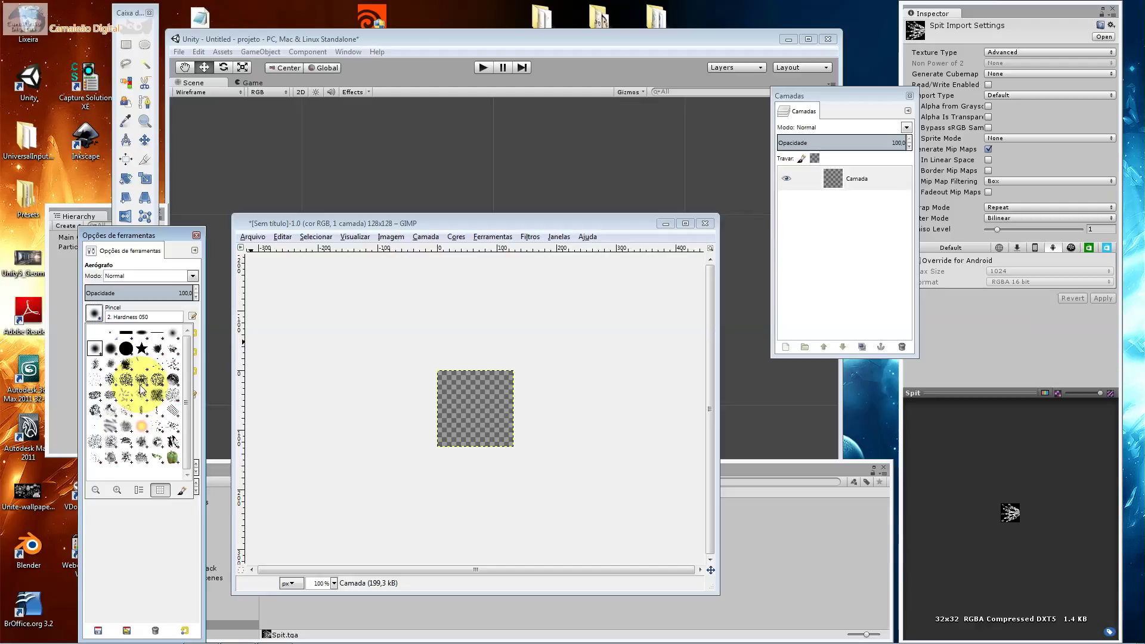
pyautogui.click(111, 368)
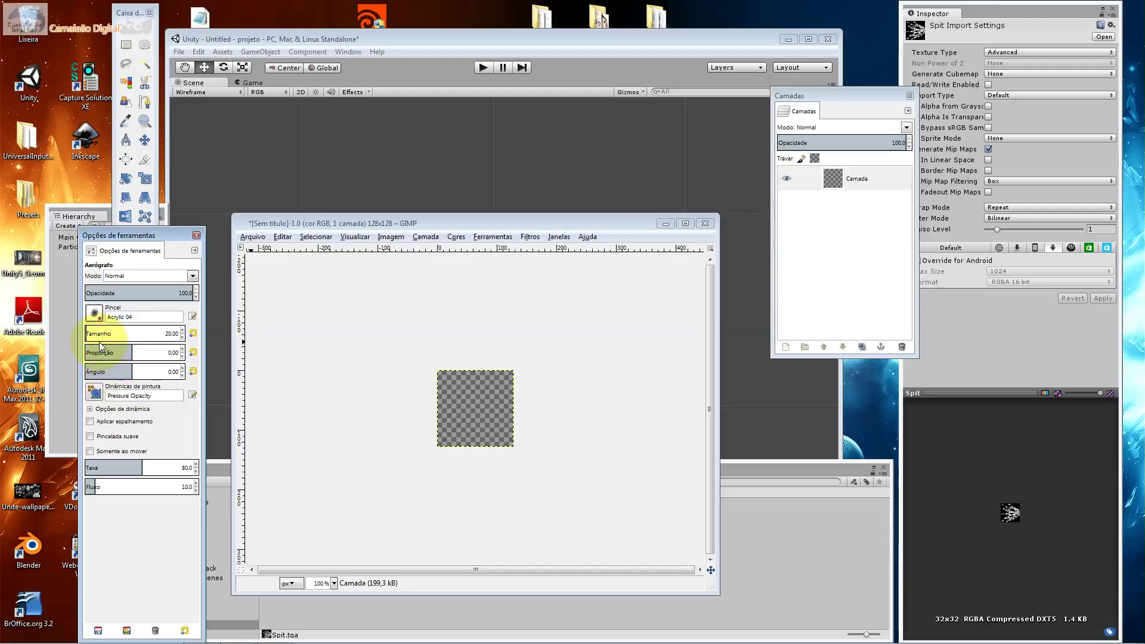
pyautogui.moveTo(108, 336); pyautogui.dragTo(186, 352)
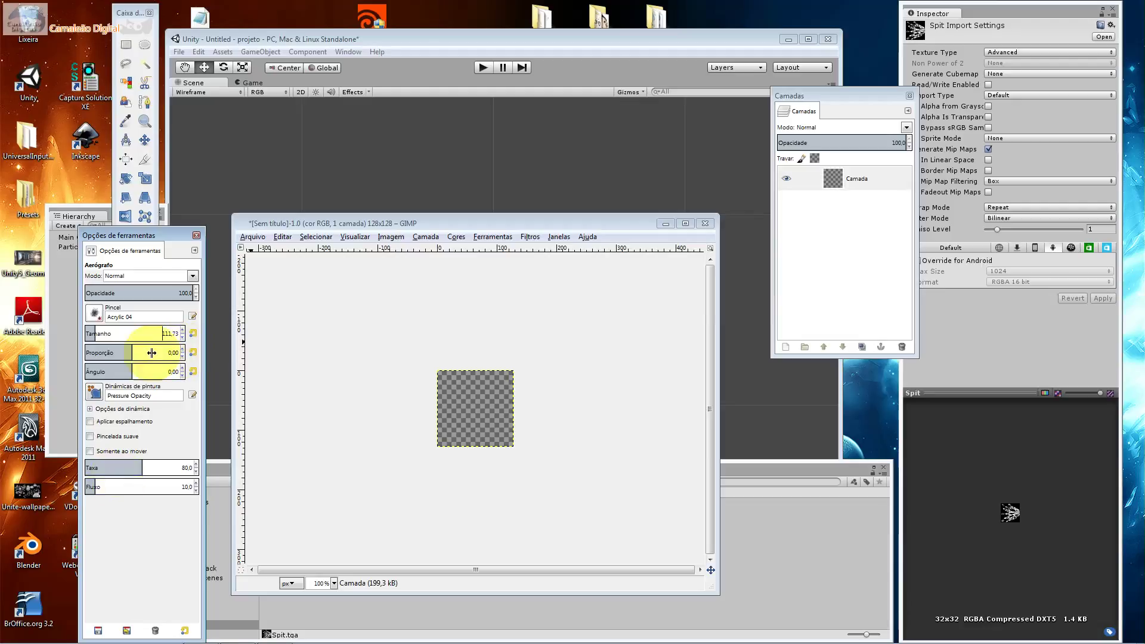
pyautogui.moveTo(130, 235); pyautogui.dragTo(784, 216)
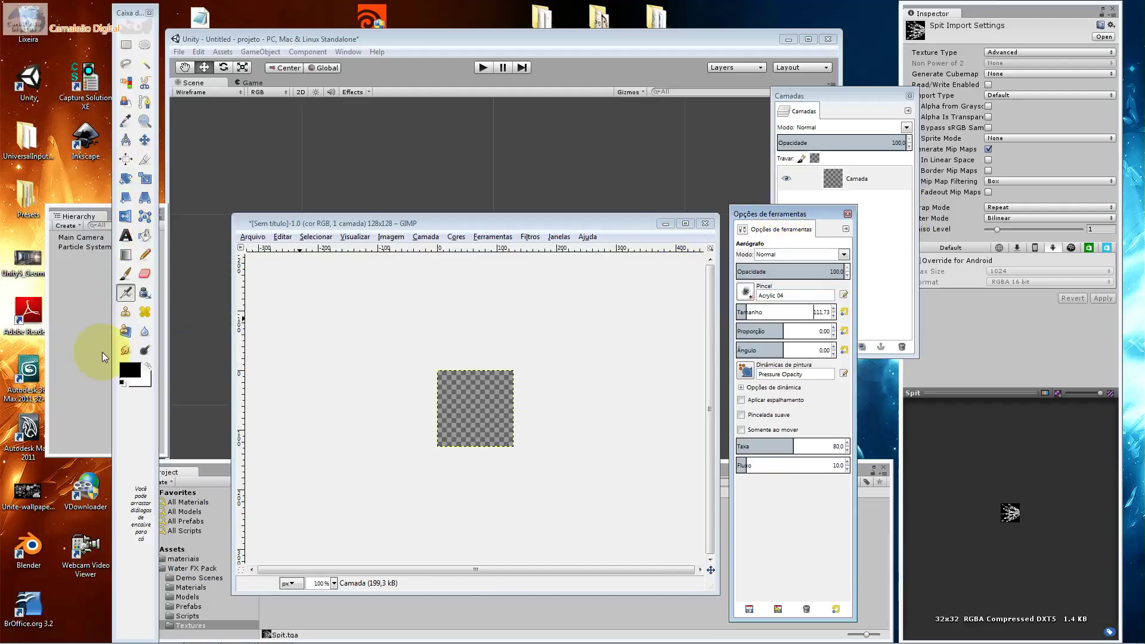
pyautogui.click(149, 367)
# Step: Airbrush a soft white glow over the canvas centre using a 401 fade length
pyautogui.click(476, 409)
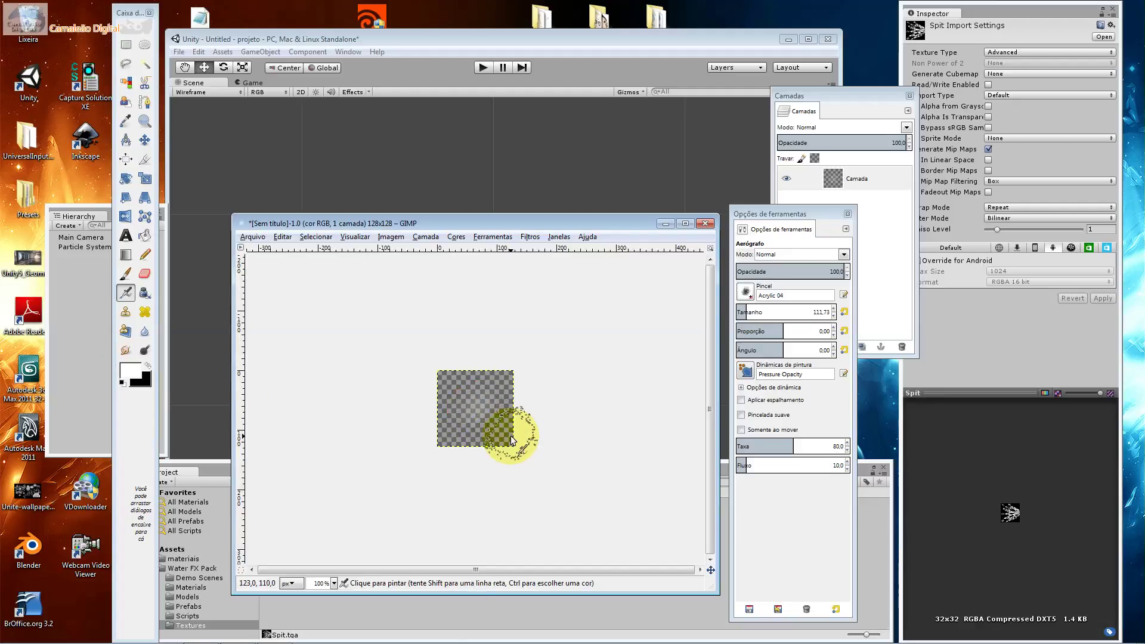
pyautogui.hotkey('ctrl', 'z')
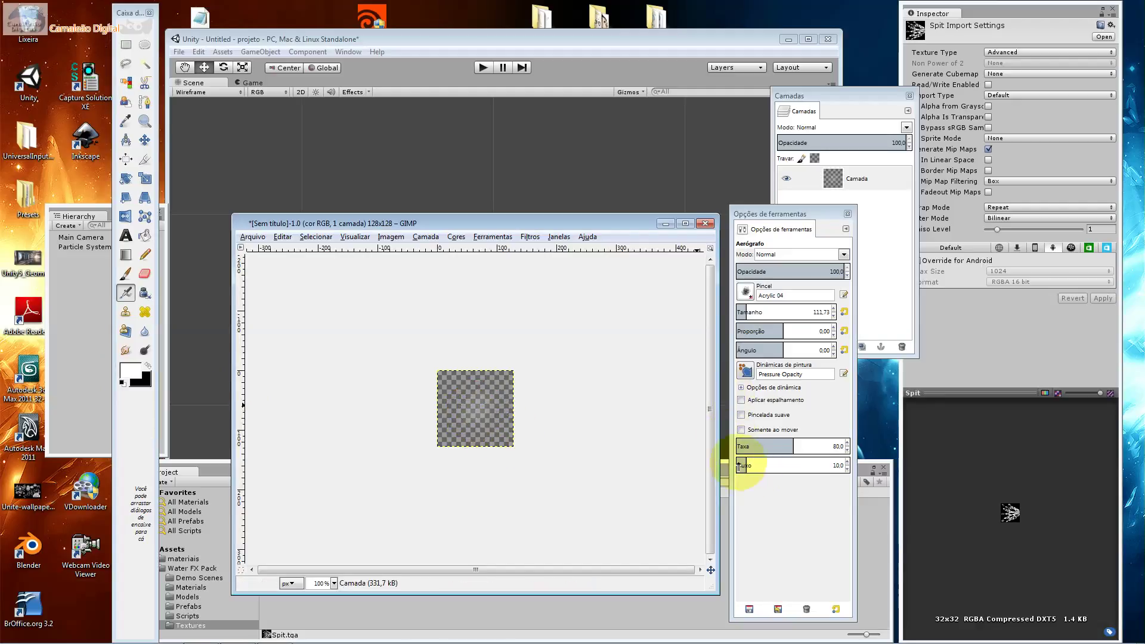
pyautogui.click(777, 388)
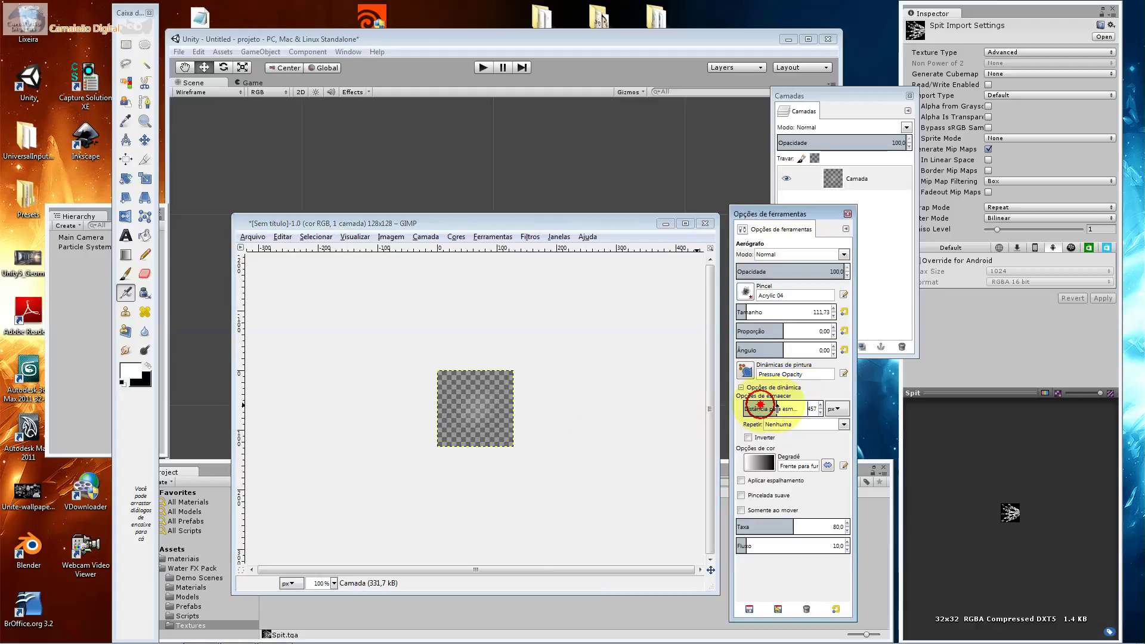
pyautogui.click(473, 411)
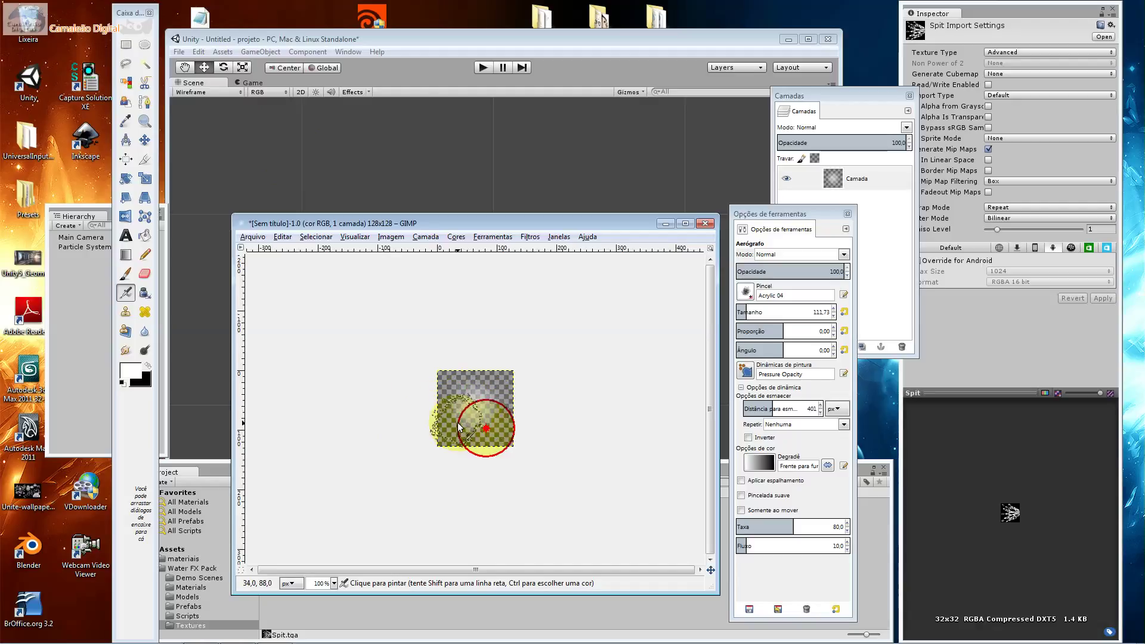
pyautogui.moveTo(458, 435); pyautogui.dragTo(502, 444)
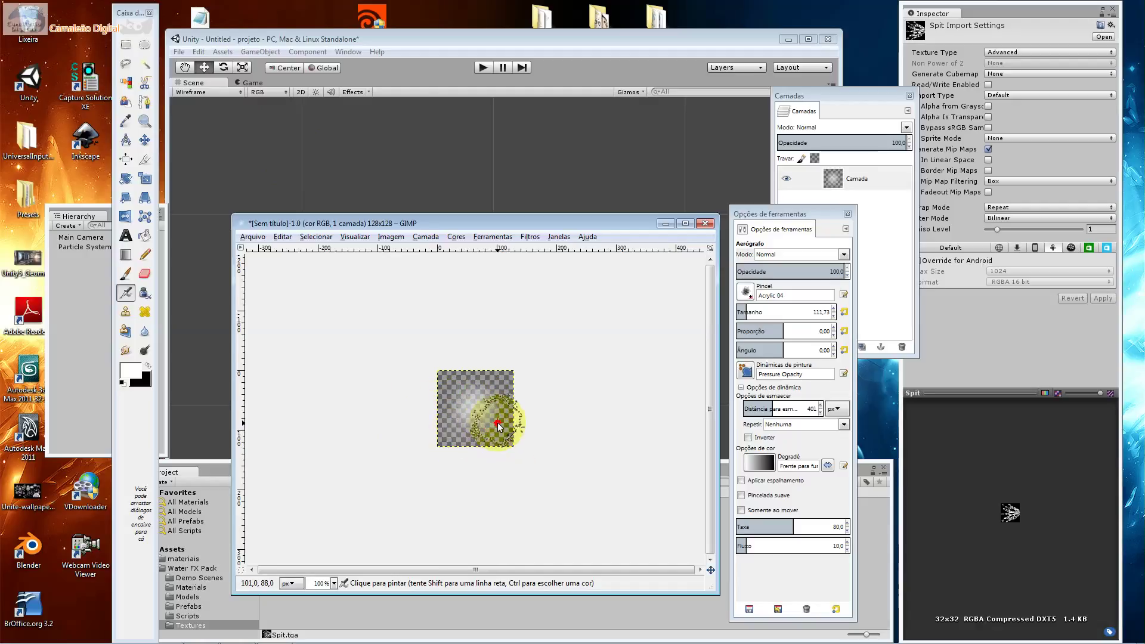
# Step: Switch briefly to Unity and back to GIMP
pyautogui.click(487, 383)
pyautogui.click(180, 58)
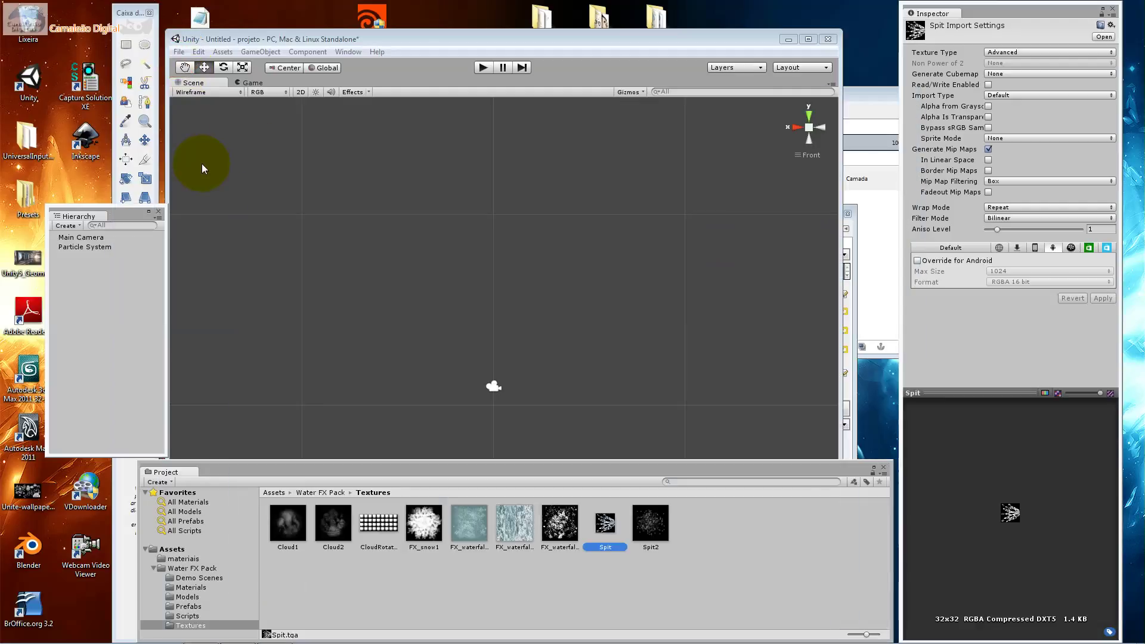
pyautogui.click(269, 637)
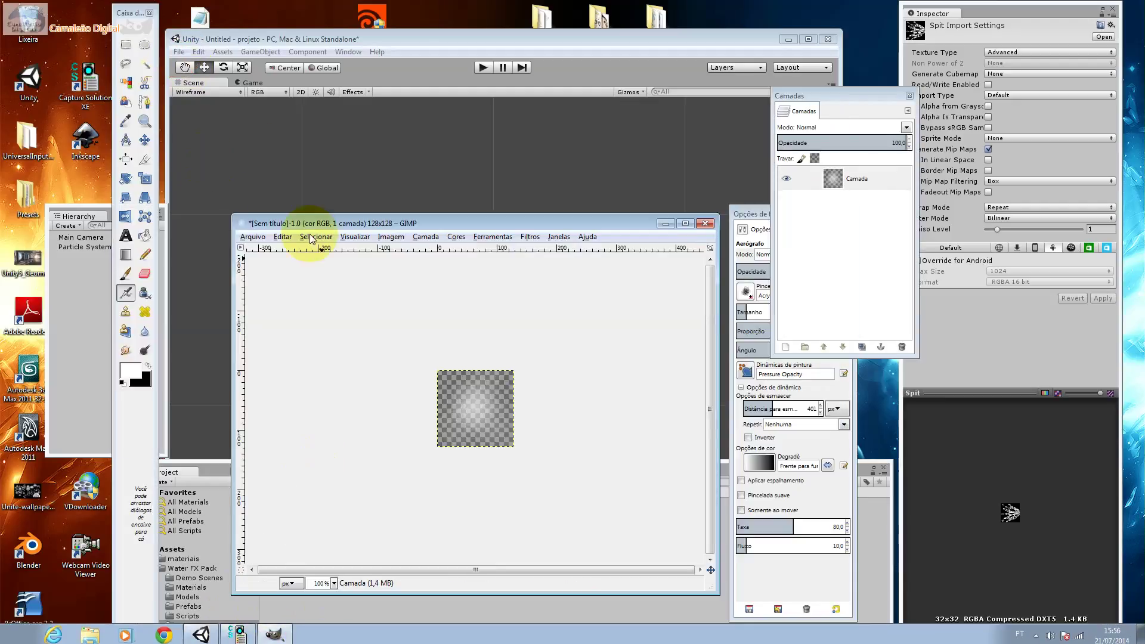
# Step: Start exporting the image and browse the F: drive into the unity3d_particulas folder
pyautogui.click(253, 236)
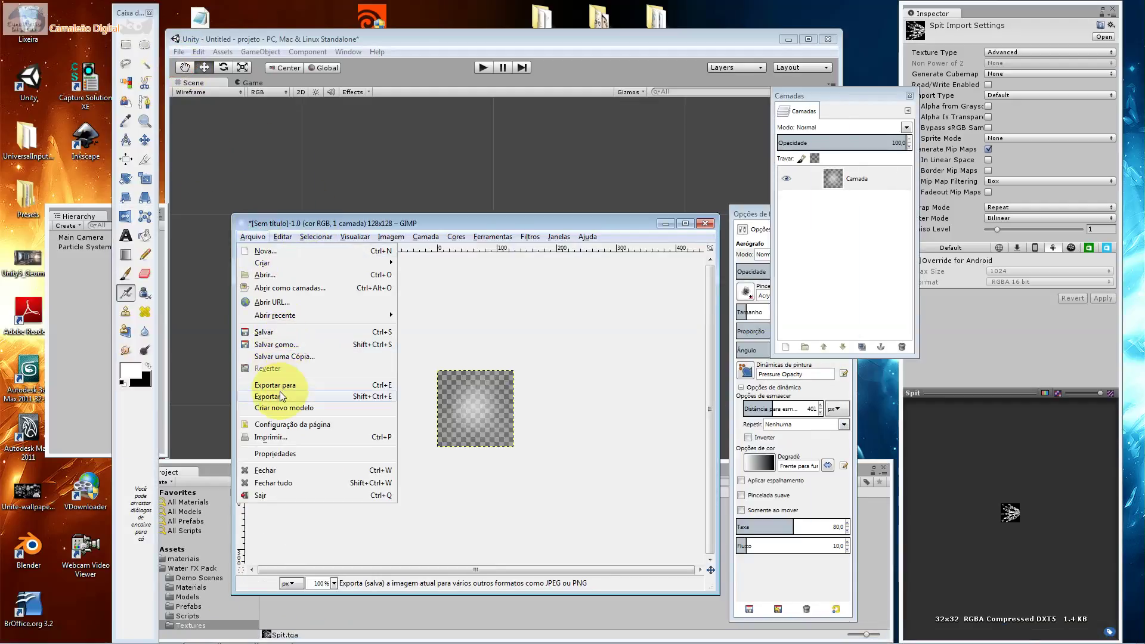
pyautogui.click(269, 396)
pyautogui.click(369, 323)
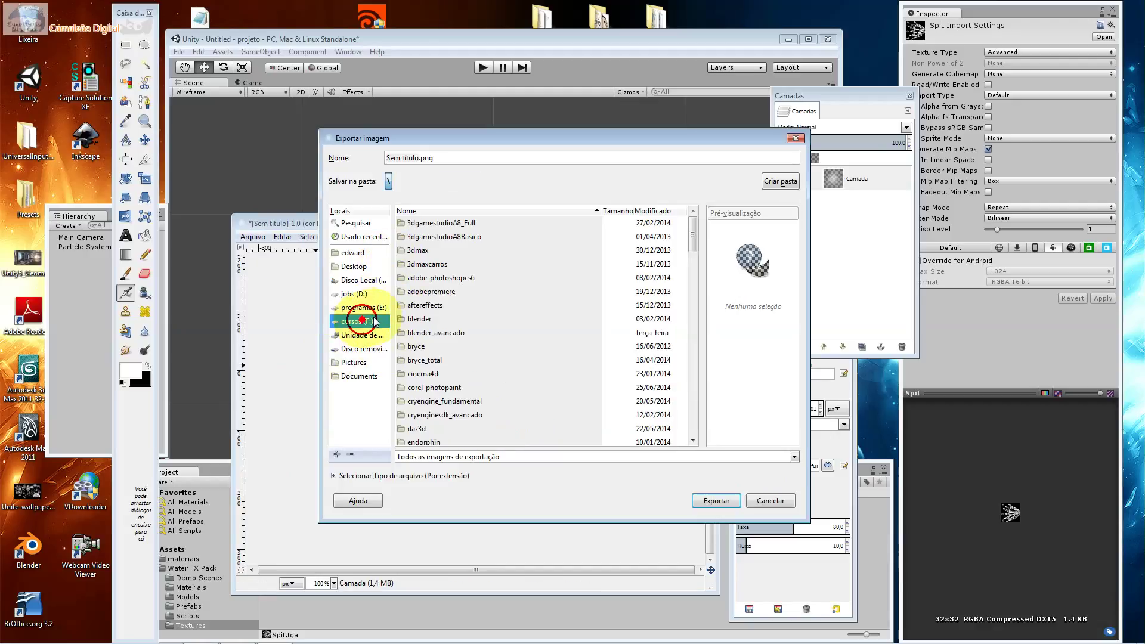
pyautogui.scroll(-3, 446, 346)
pyautogui.scroll(-3, 444, 366)
pyautogui.scroll(-3, 444, 367)
pyautogui.scroll(-3, 446, 364)
pyautogui.scroll(-3, 447, 362)
pyautogui.scroll(-3, 448, 361)
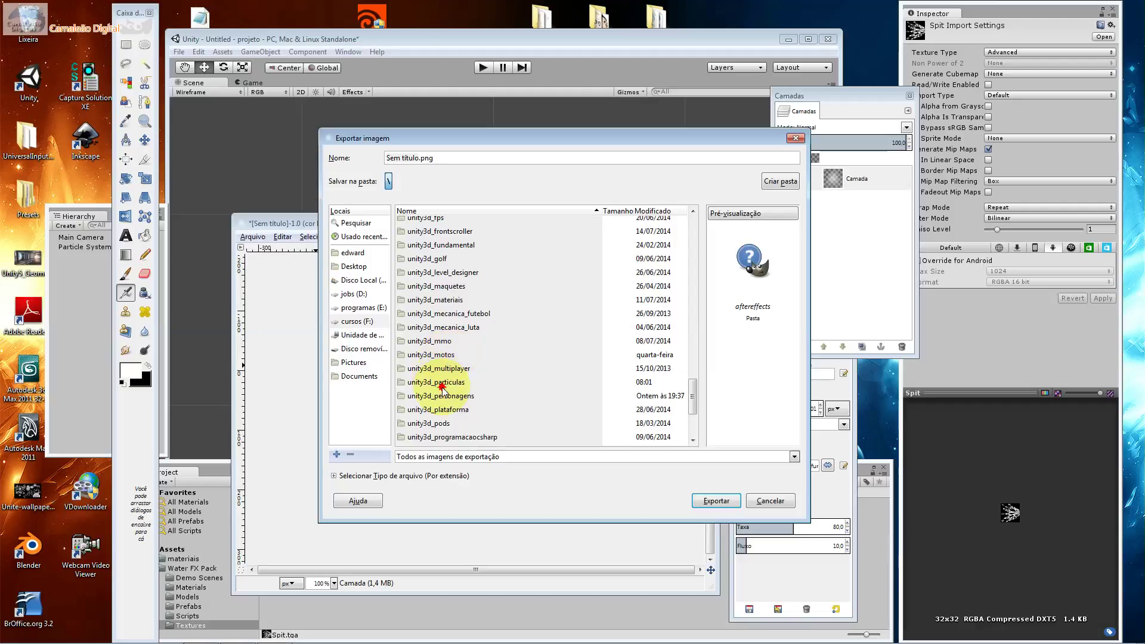
pyautogui.doubleClick(436, 381)
pyautogui.click(417, 278)
pyautogui.doubleClick(417, 278)
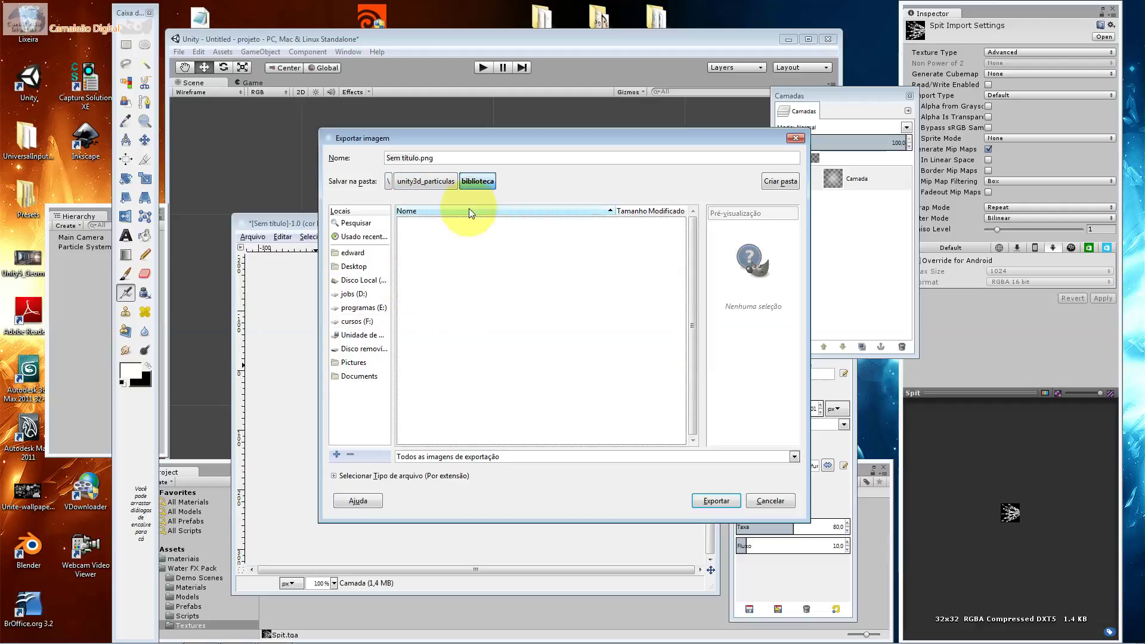
# Step: Navigate to the projeto/Assets/materiais folder as the export destination
pyautogui.click(432, 180)
pyautogui.doubleClick(425, 306)
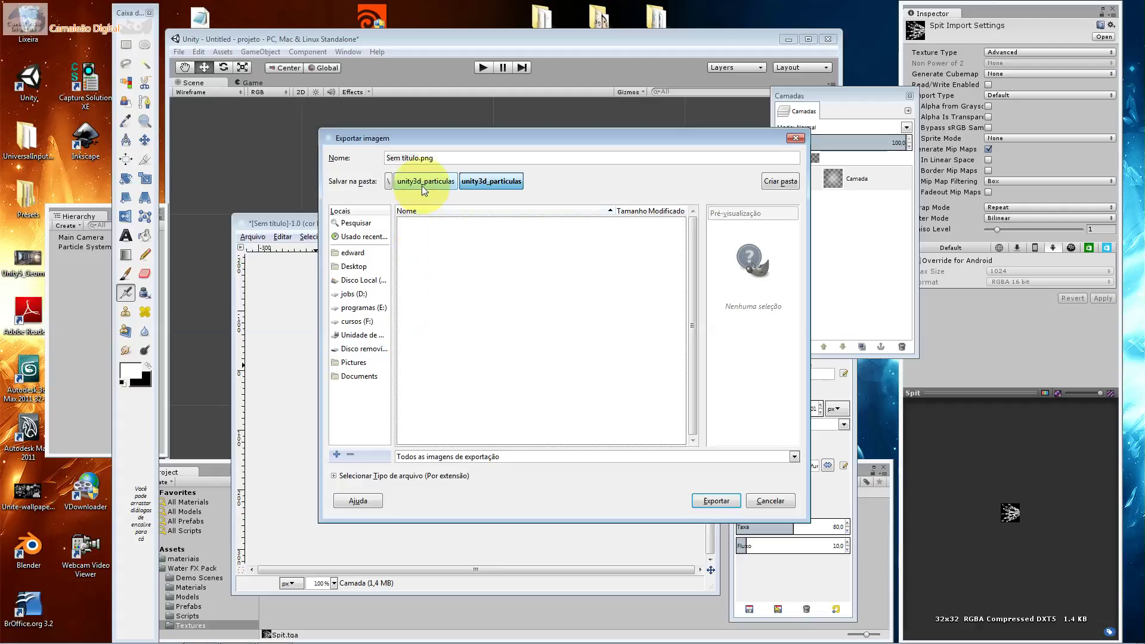
pyautogui.click(426, 181)
pyautogui.click(439, 291)
pyautogui.doubleClick(439, 291)
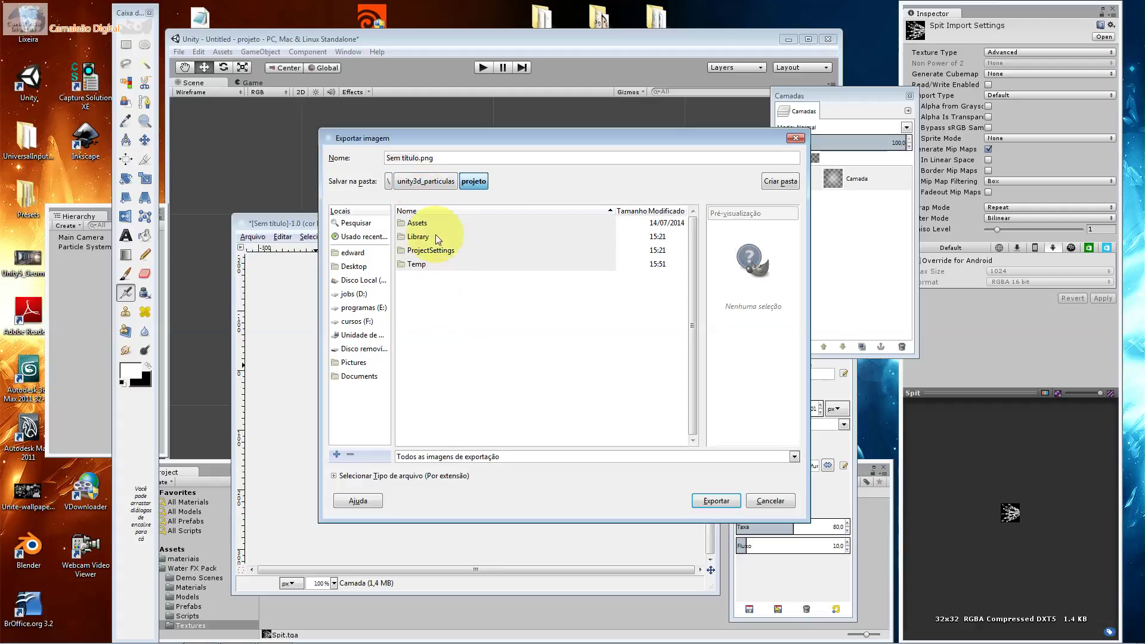
pyautogui.doubleClick(437, 223)
pyautogui.doubleClick(438, 226)
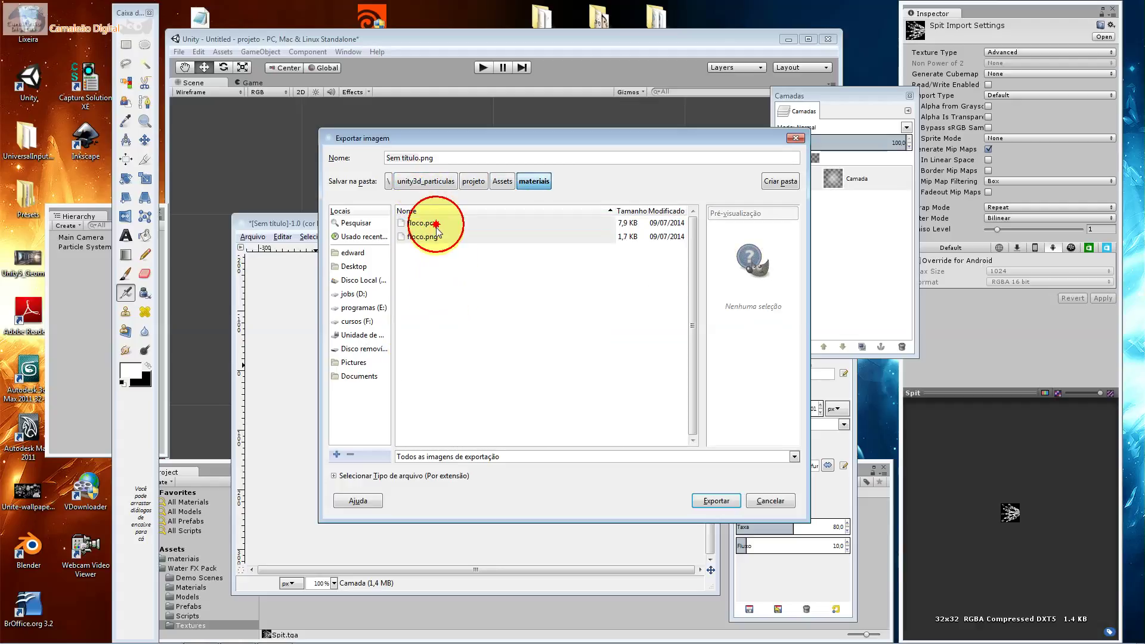
# Step: Export the image as fumaca.png, then close it
pyautogui.doubleClick(426, 160)
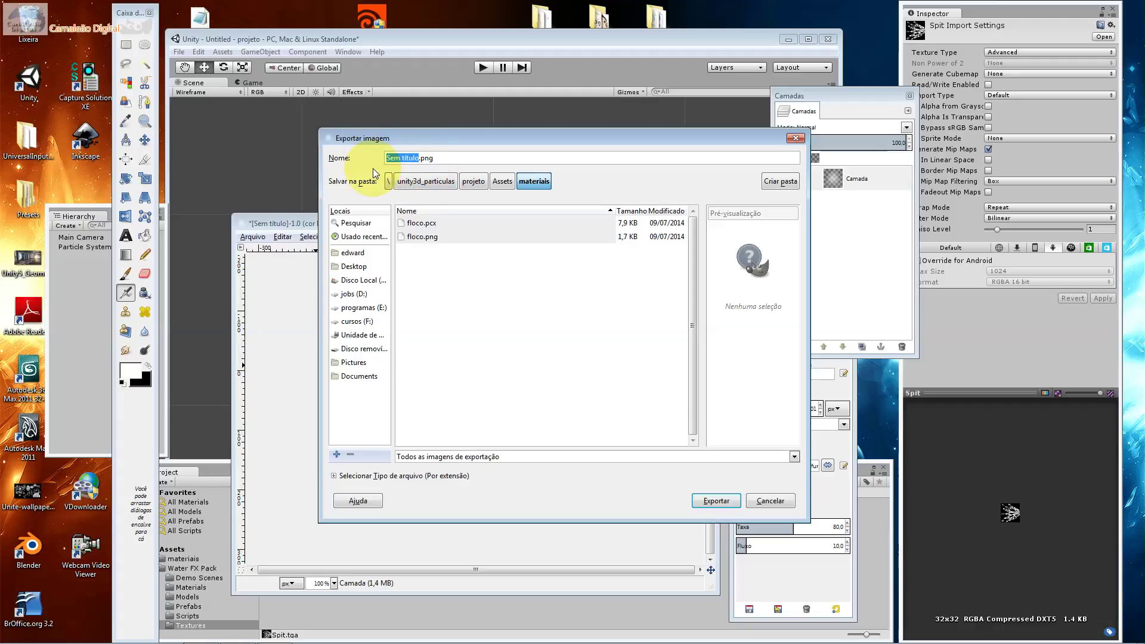
pyautogui.write('sm')
pyautogui.write('umaca')
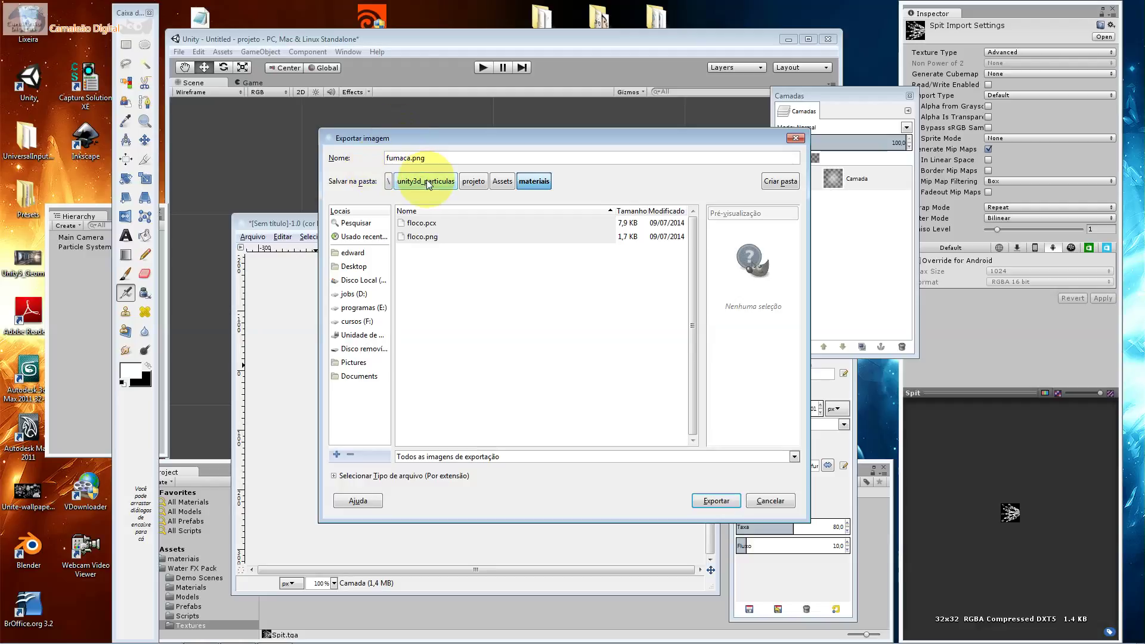
pyautogui.press('Return')
pyautogui.press('Return')
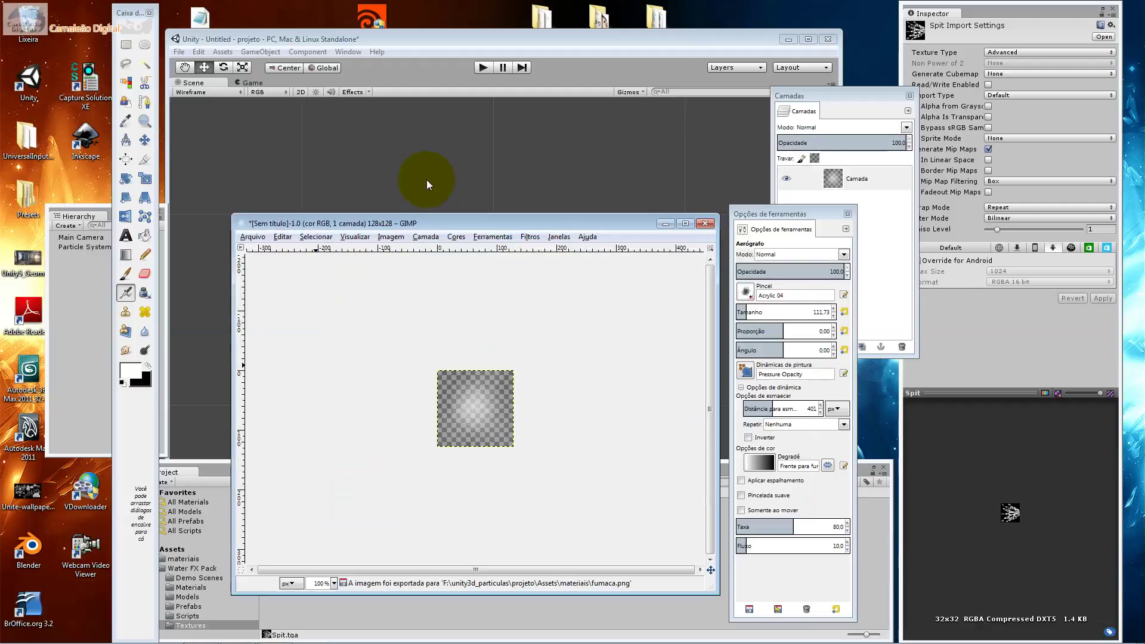
pyautogui.click(703, 225)
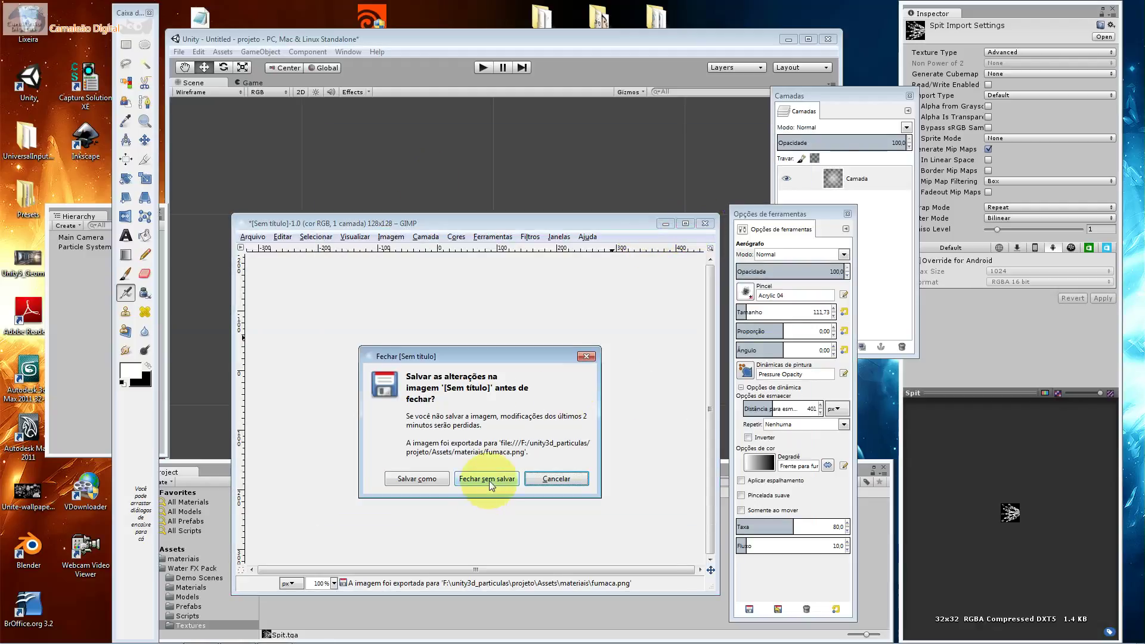
# Step: Close GIMP without saving, rename the Particle System to jato and enable its Renderer
pyautogui.click(486, 478)
pyautogui.click(704, 223)
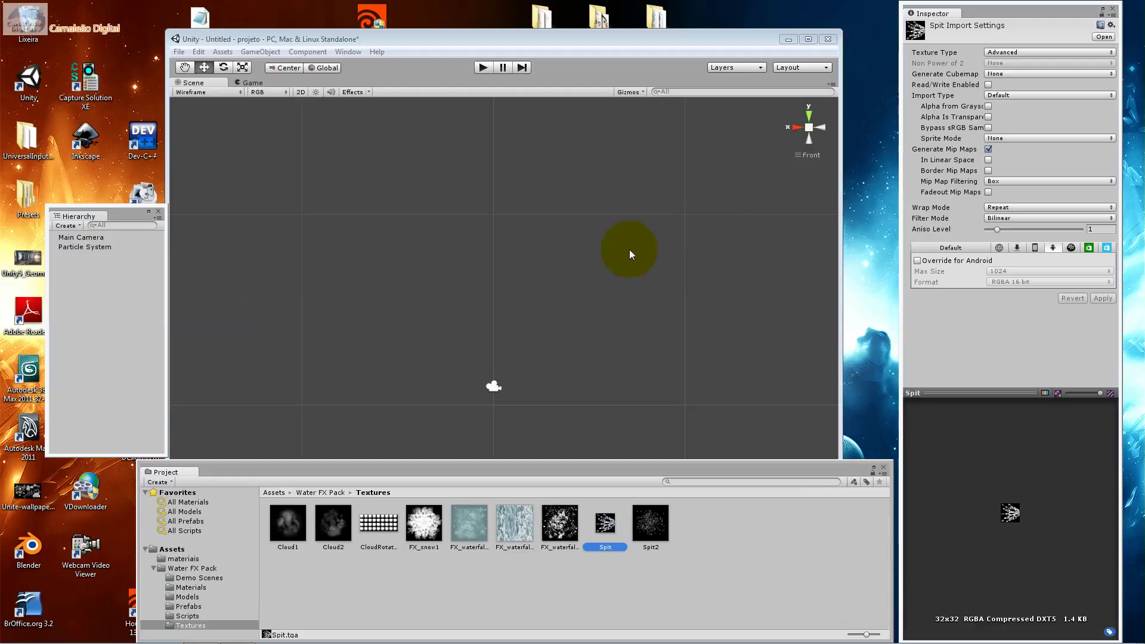
pyautogui.click(71, 249)
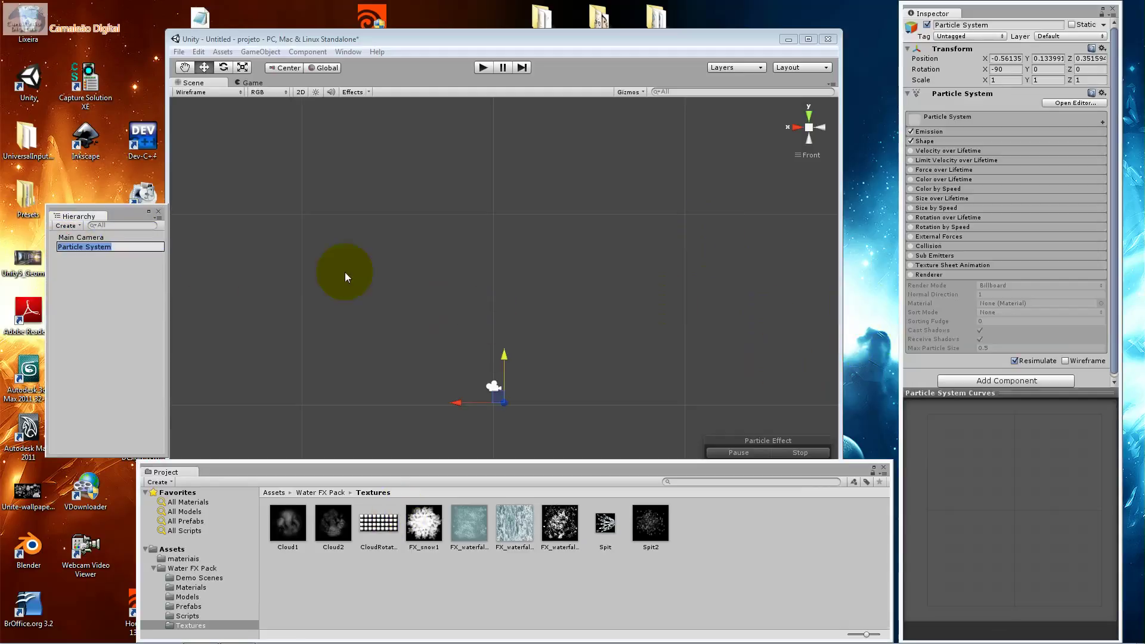
pyautogui.click(140, 276)
pyautogui.click(54, 247)
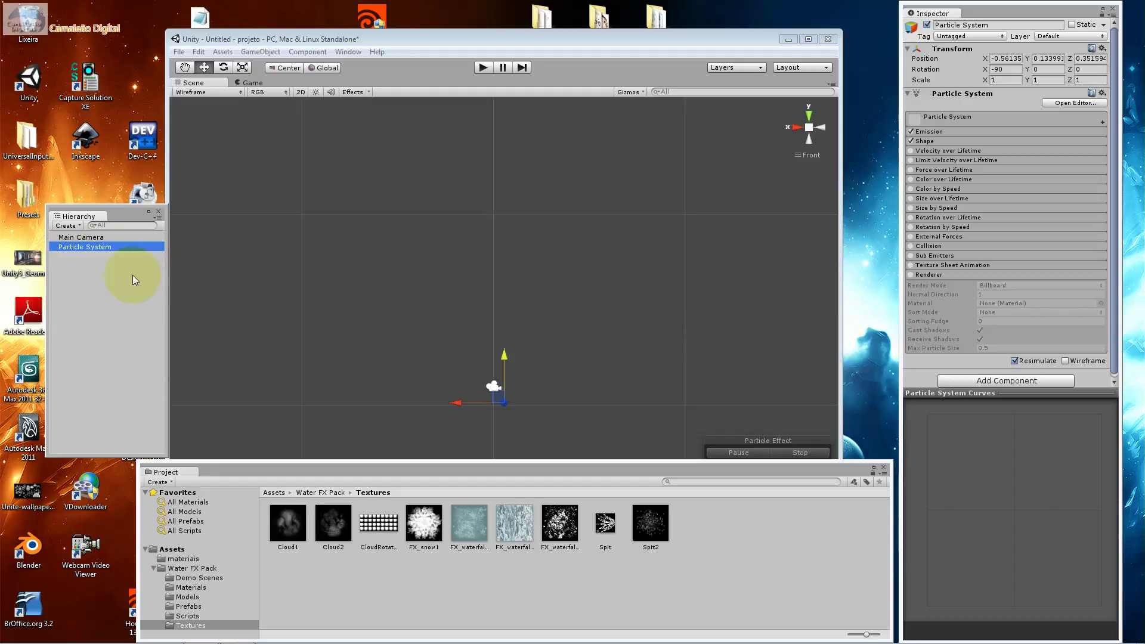
pyautogui.click(102, 246)
pyautogui.write('jato')
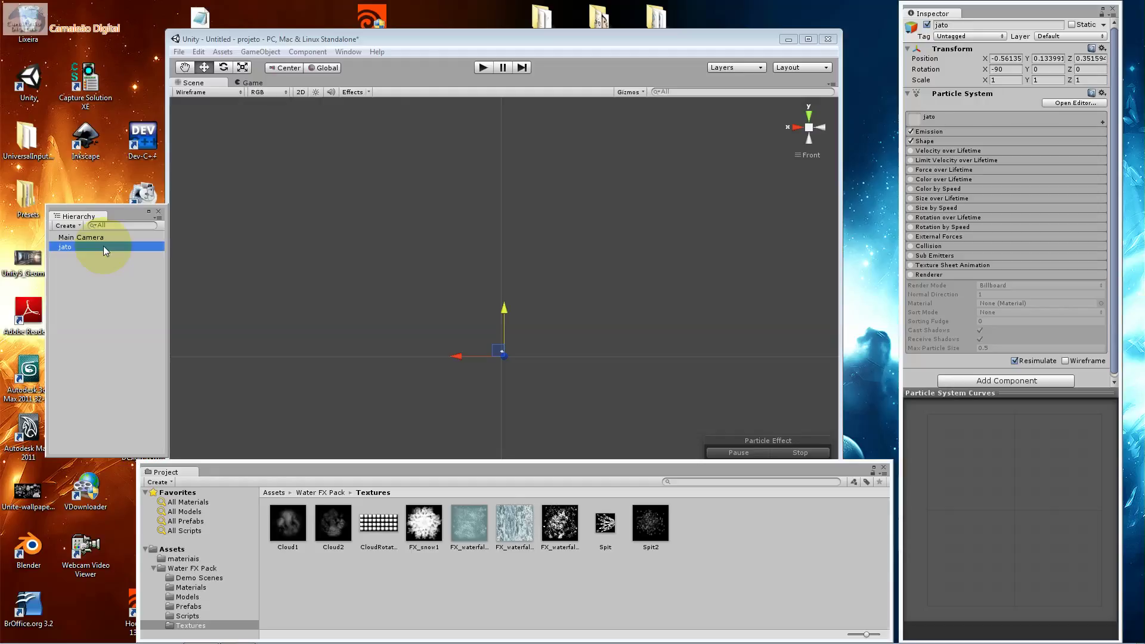
pyautogui.click(911, 274)
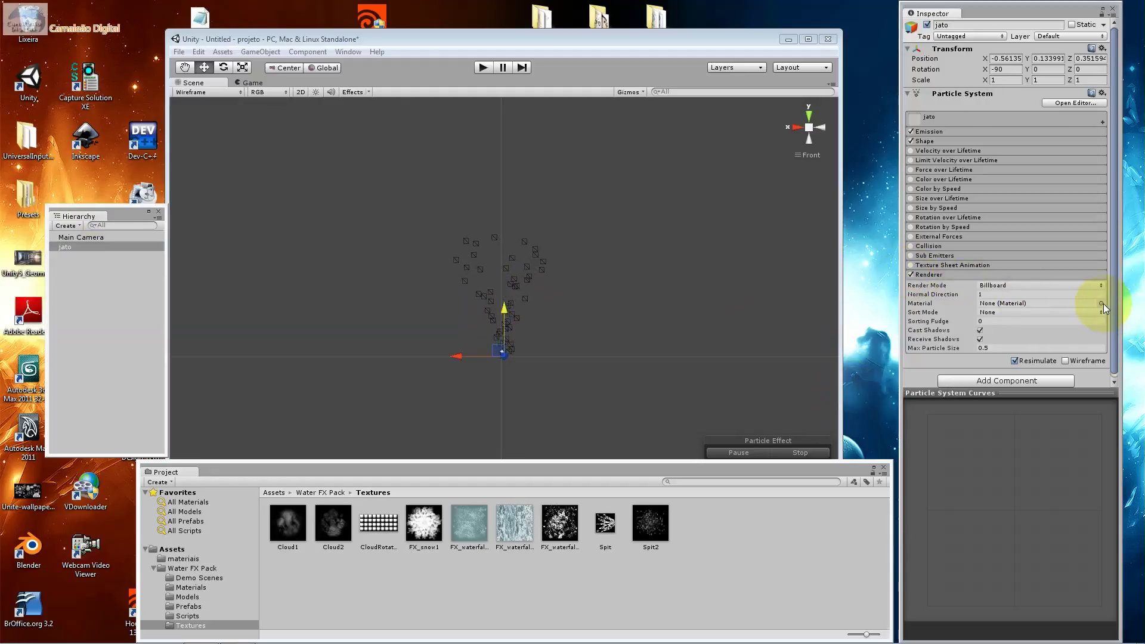
# Step: Create a Material in the materiais folder named mat_fumaca
pyautogui.rightClick(310, 573)
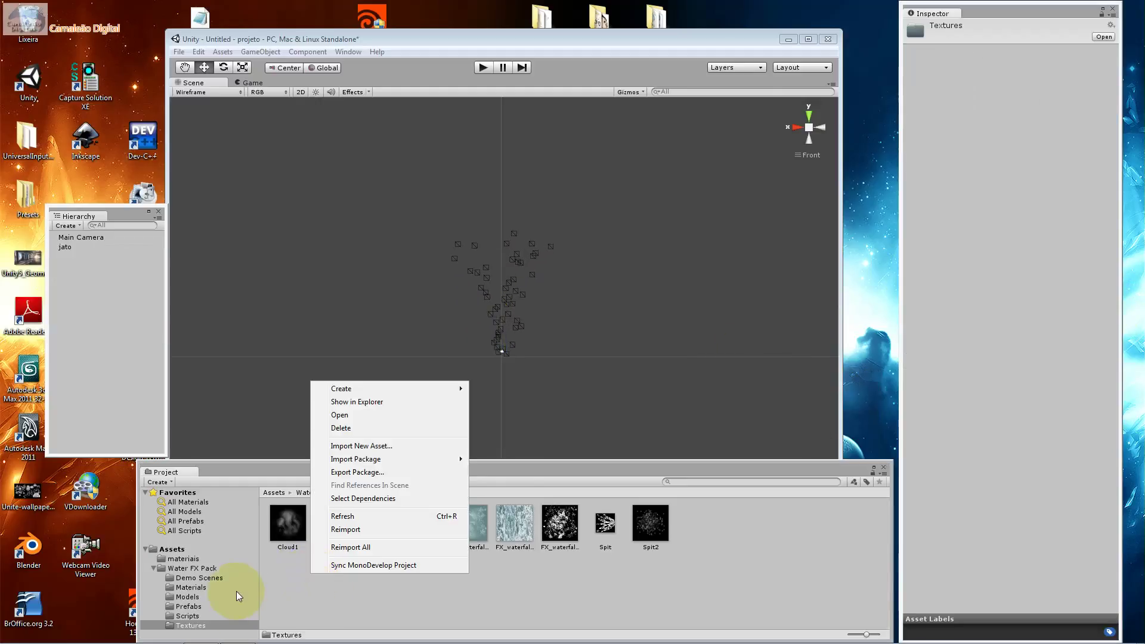
pyautogui.click(214, 625)
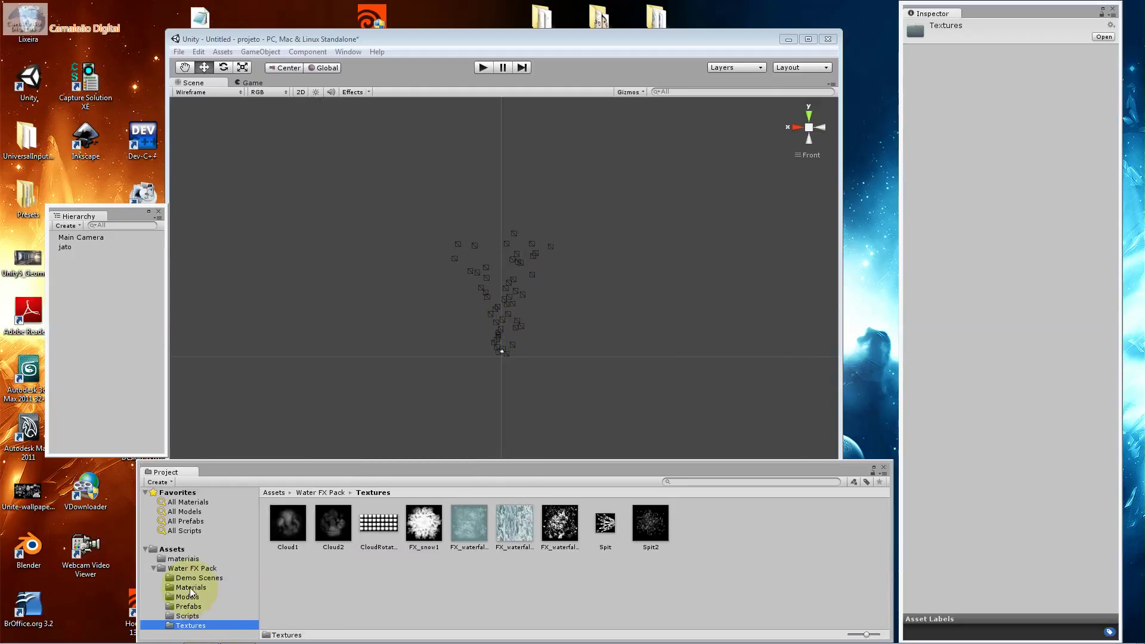
pyautogui.click(184, 558)
pyautogui.rightClick(359, 587)
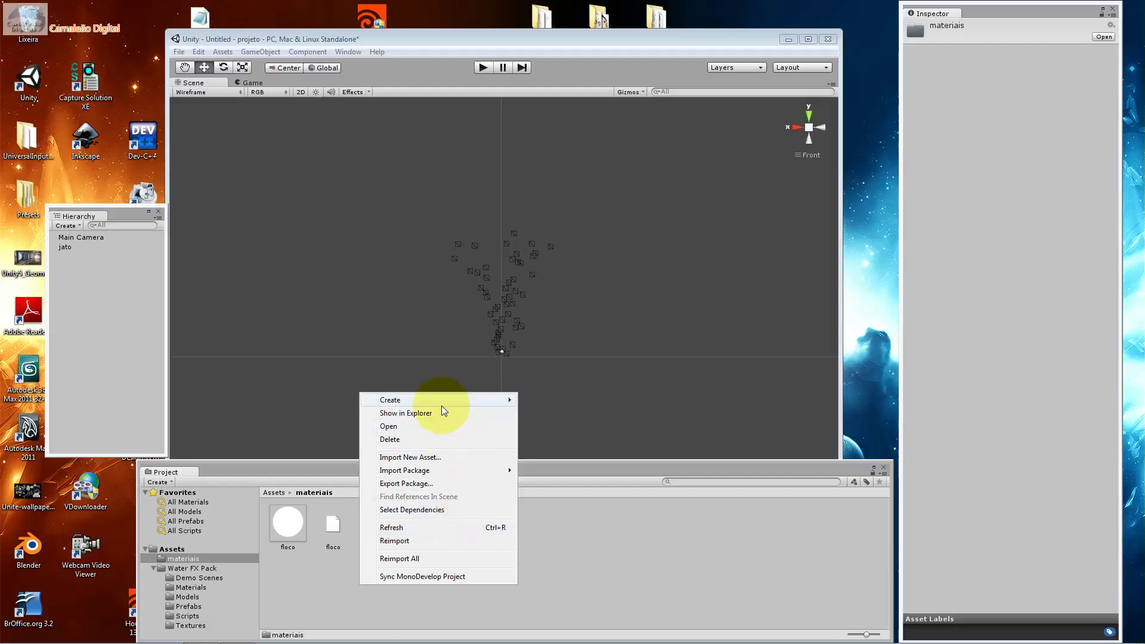
pyautogui.moveTo(441, 404)
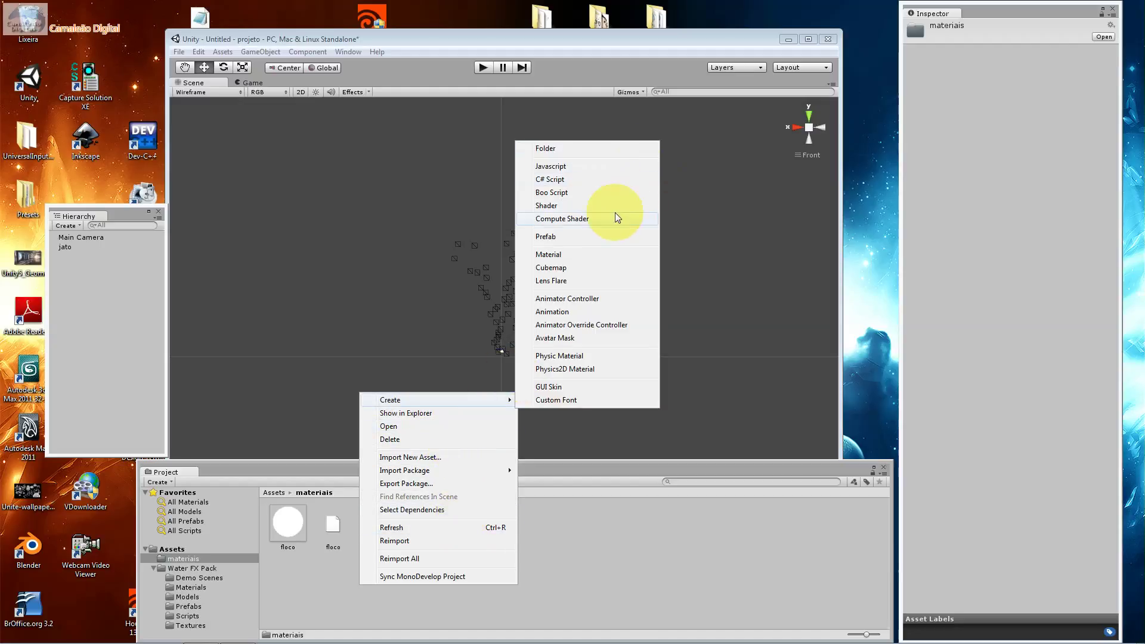
pyautogui.click(612, 253)
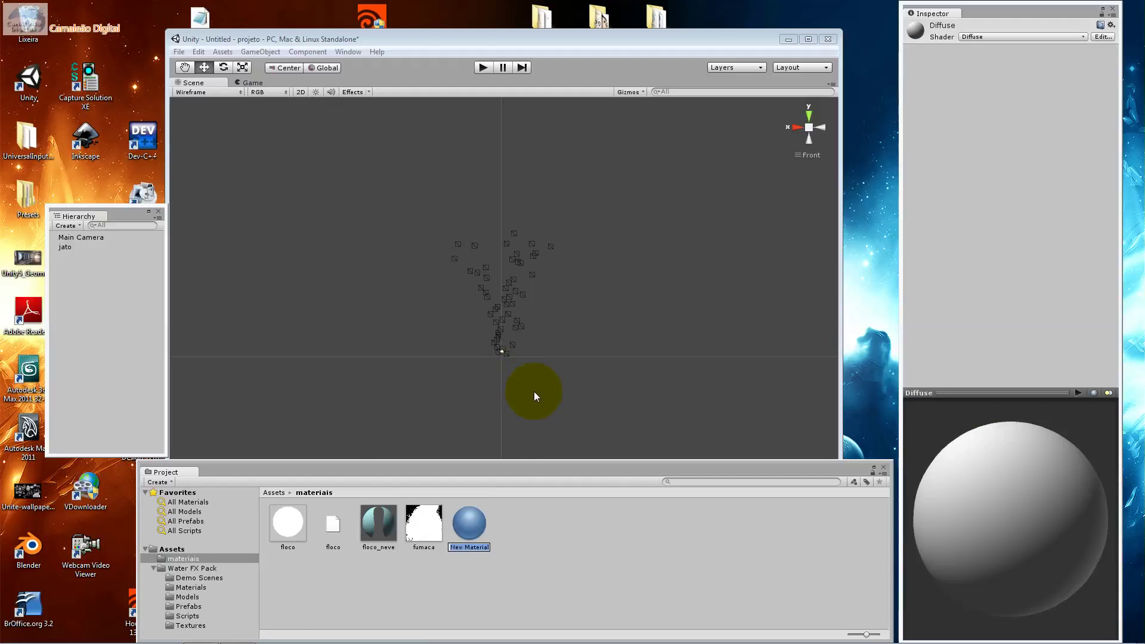
pyautogui.write('mat')
pyautogui.write('er')
pyautogui.press('BackSpace')
pyautogui.press('BackSpace')
pyautogui.press('BackSpace')
pyautogui.write('_')
pyautogui.write('fumaca')
pyautogui.press('Return')
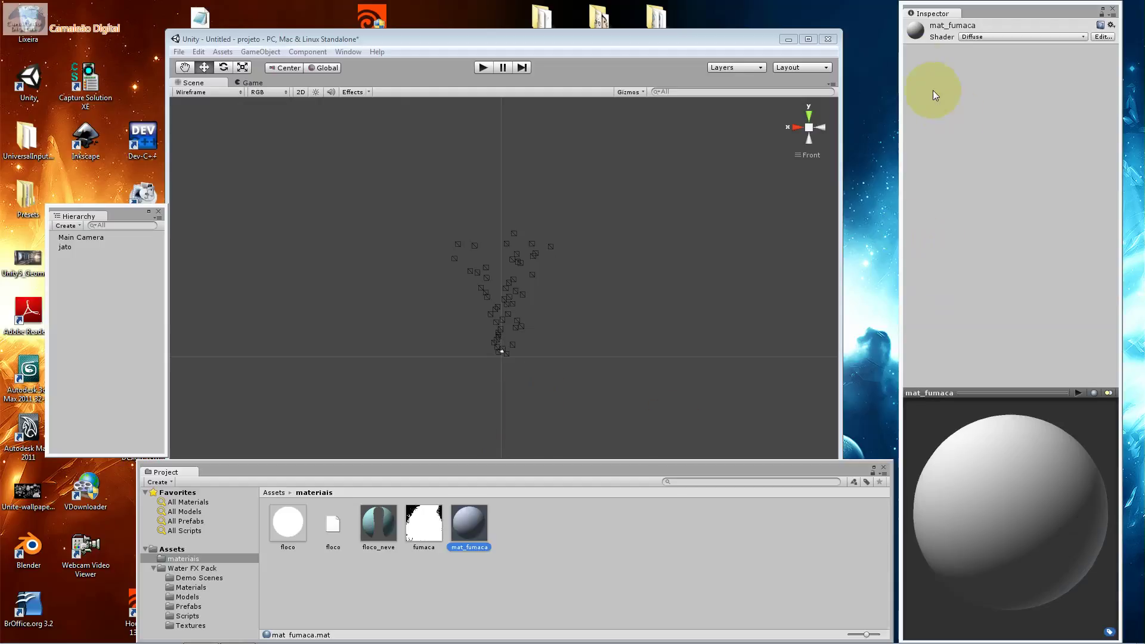
pyautogui.click(924, 47)
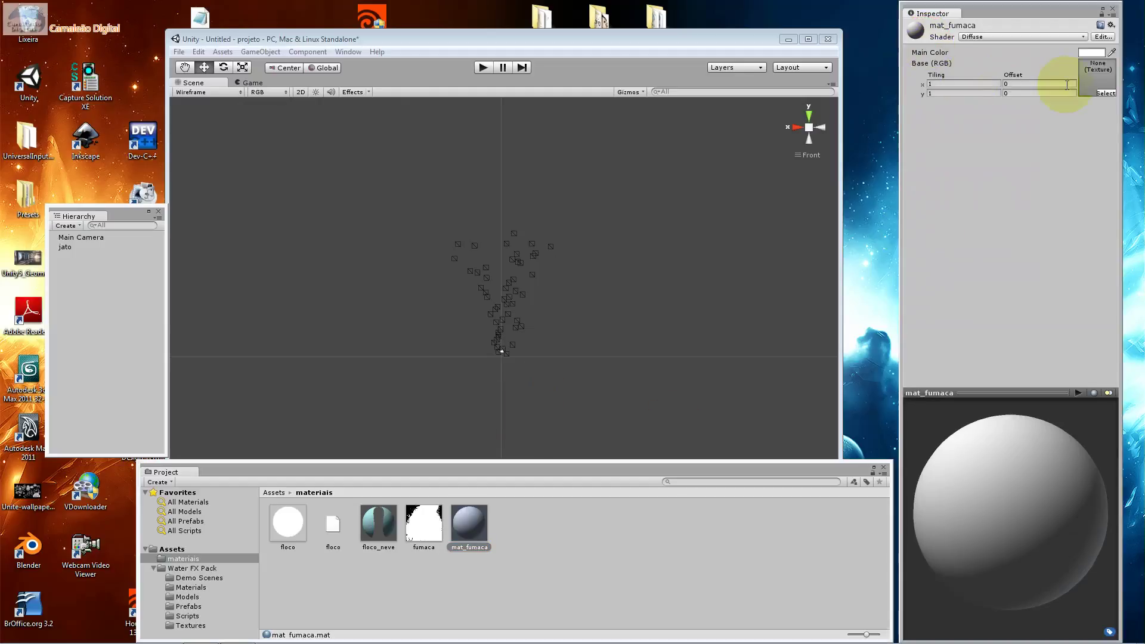
# Step: Assign the fumaca texture to mat_fumaca and set its shader to Transparent/Specular
pyautogui.click(1103, 93)
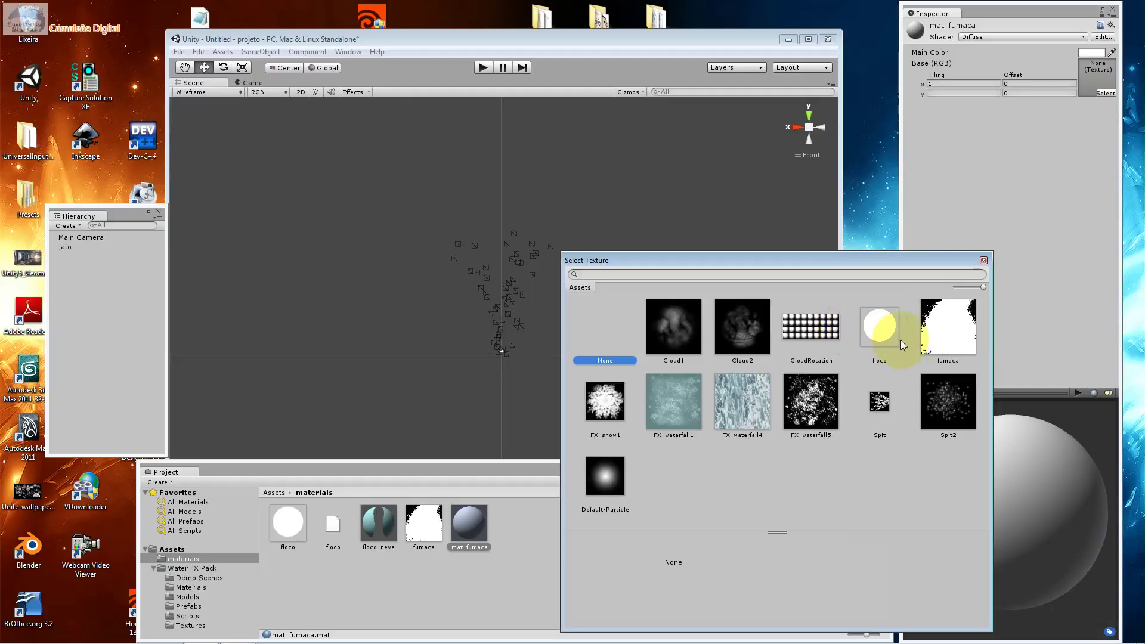
pyautogui.doubleClick(947, 337)
pyautogui.moveTo(1022, 527)
pyautogui.mouseDown()
pyautogui.moveTo(1037, 519)
pyautogui.moveTo(1011, 512)
pyautogui.mouseUp()
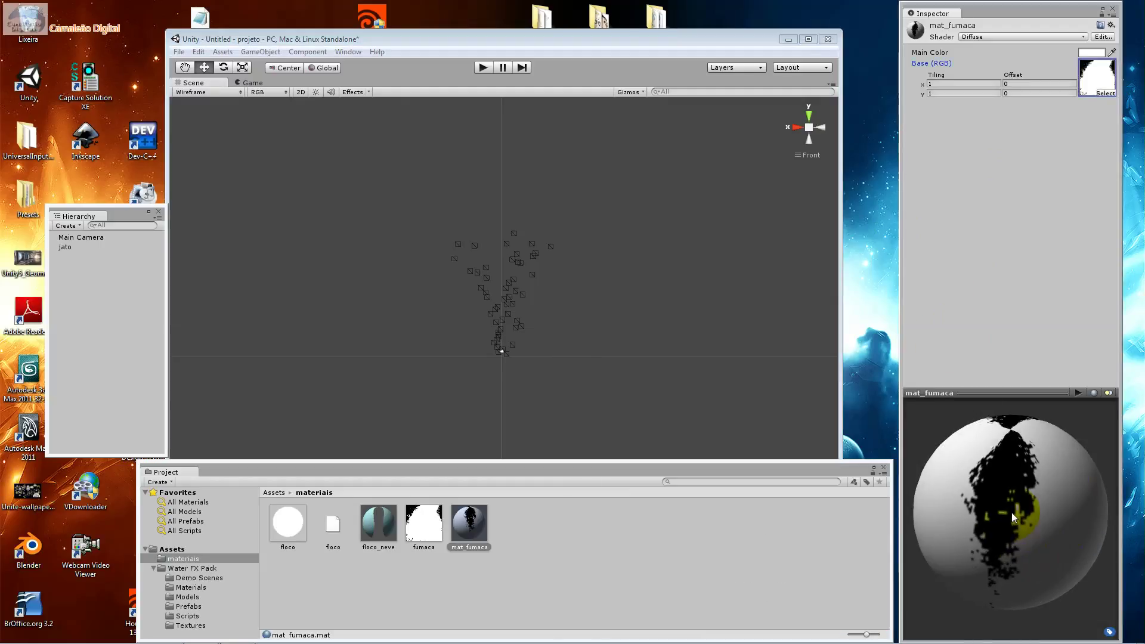
pyautogui.click(983, 38)
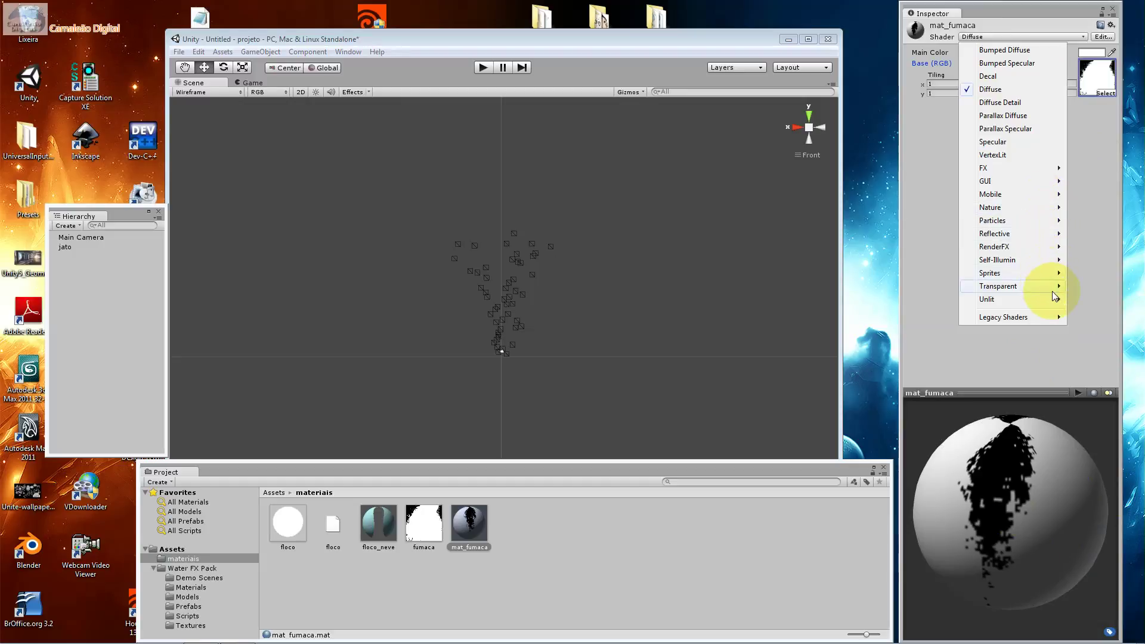
pyautogui.moveTo(1052, 291)
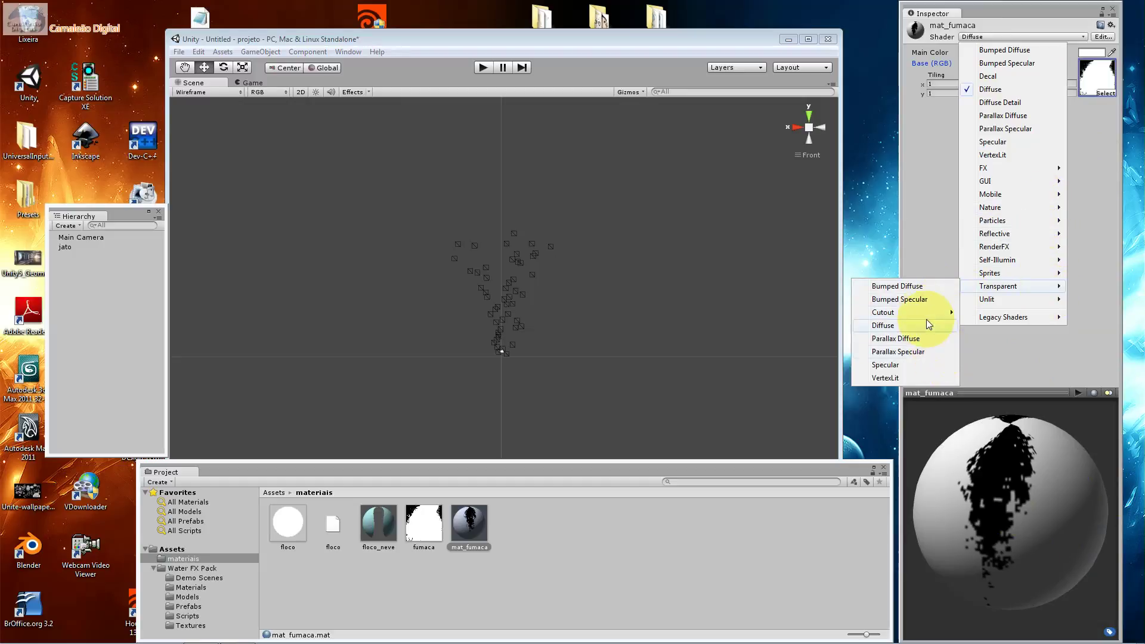
pyautogui.click(925, 299)
pyautogui.moveTo(1024, 417); pyautogui.dragTo(843, 559)
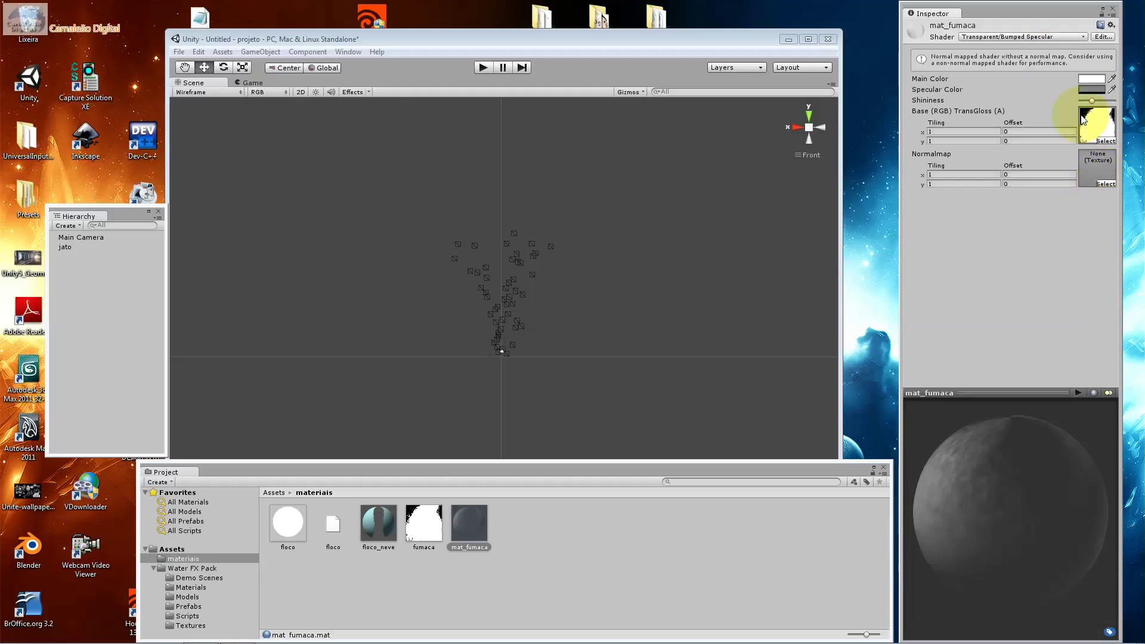
pyautogui.click(1014, 37)
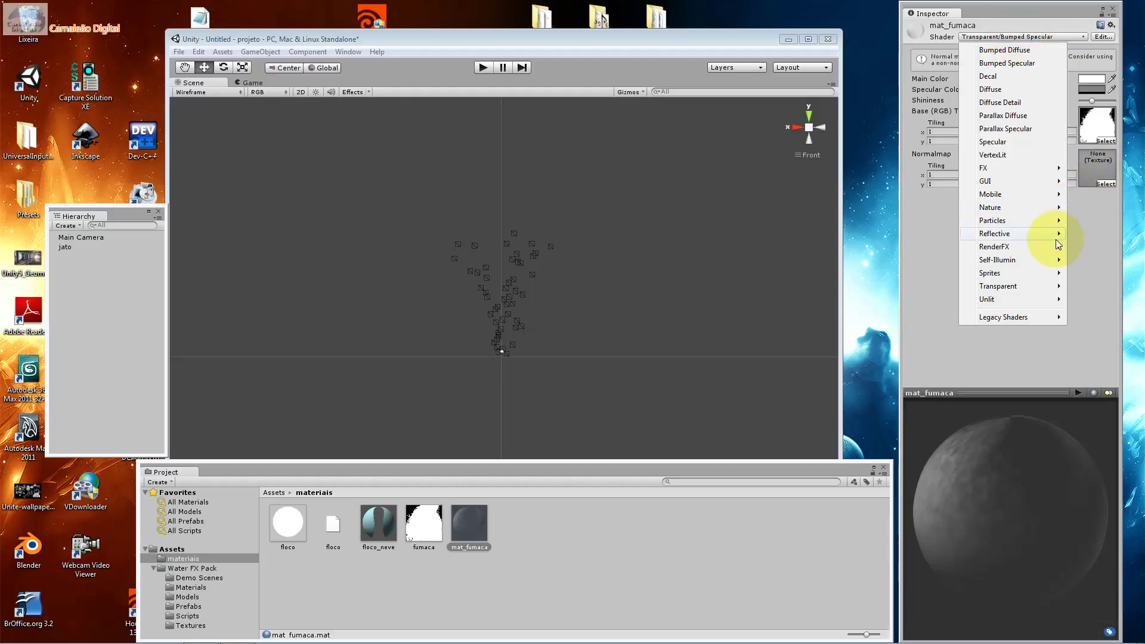
pyautogui.moveTo(1055, 287)
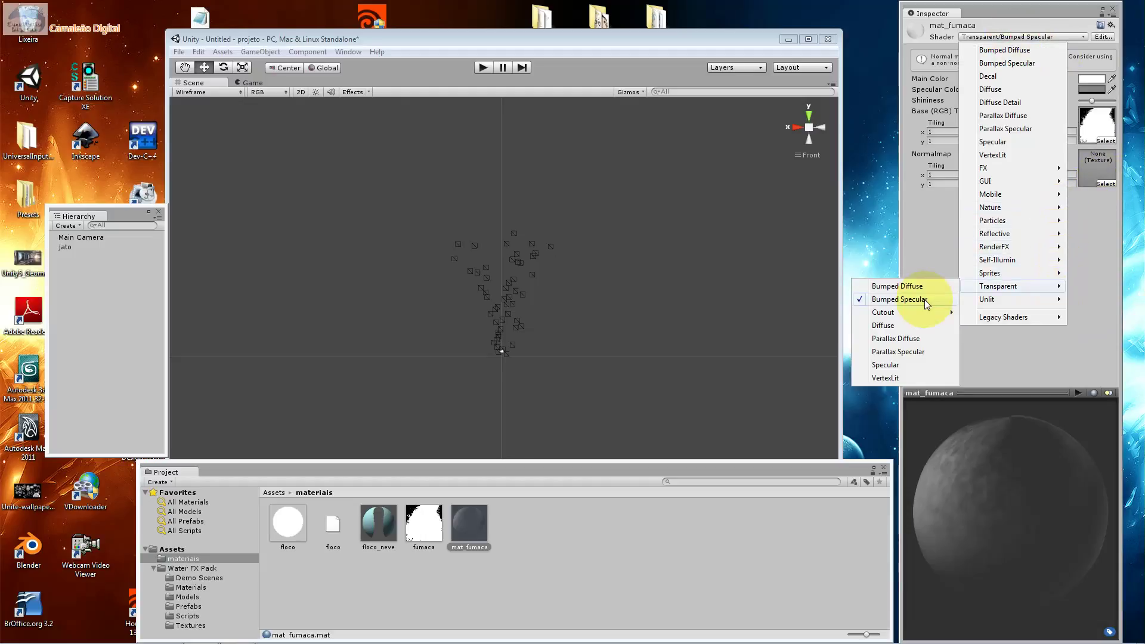
pyautogui.click(936, 364)
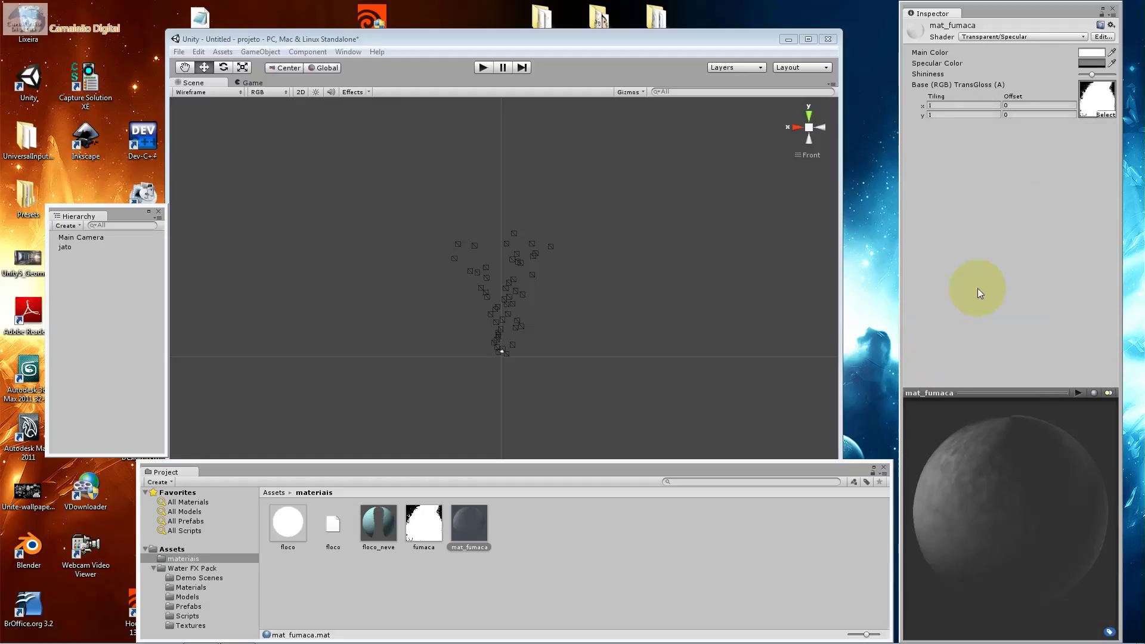
# Step: Set mat_fumaca's Main Color to white and its Specular Color to light grey
pyautogui.click(1090, 54)
pyautogui.moveTo(310, 310); pyautogui.dragTo(303, 306)
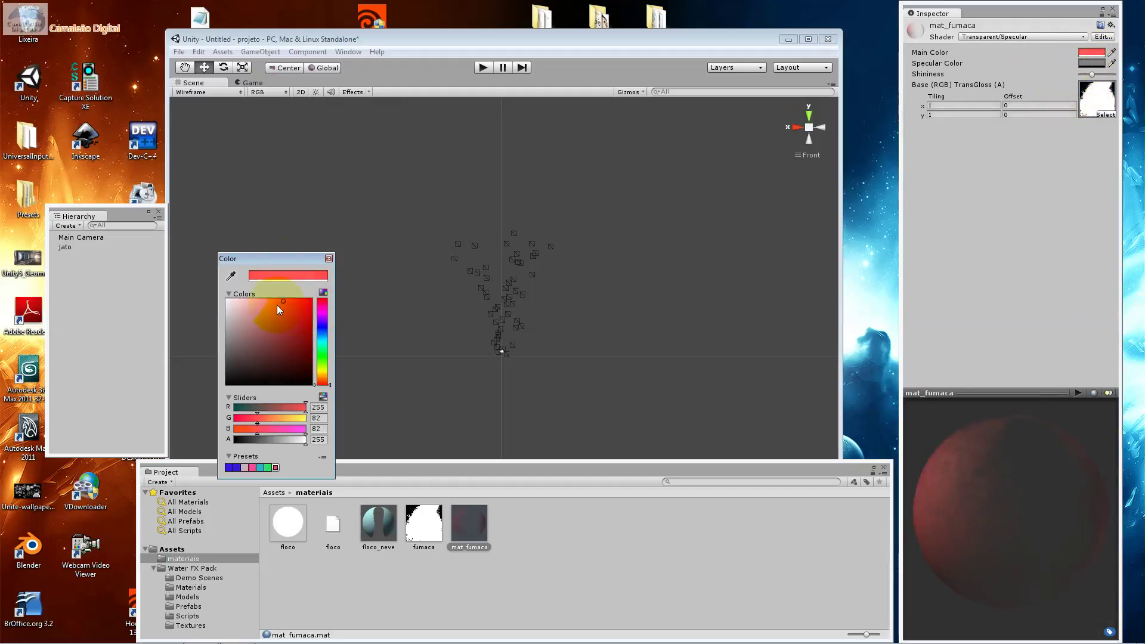
pyautogui.click(320, 340)
pyautogui.click(231, 321)
pyautogui.moveTo(194, 273); pyautogui.dragTo(202, 272)
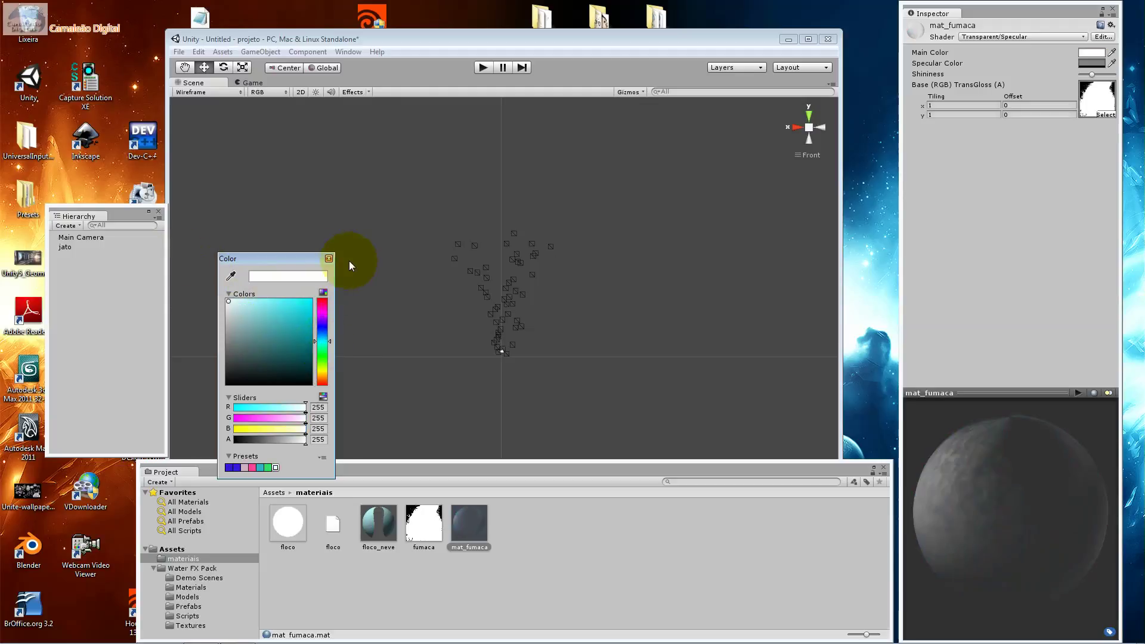
pyautogui.click(329, 259)
pyautogui.click(1091, 62)
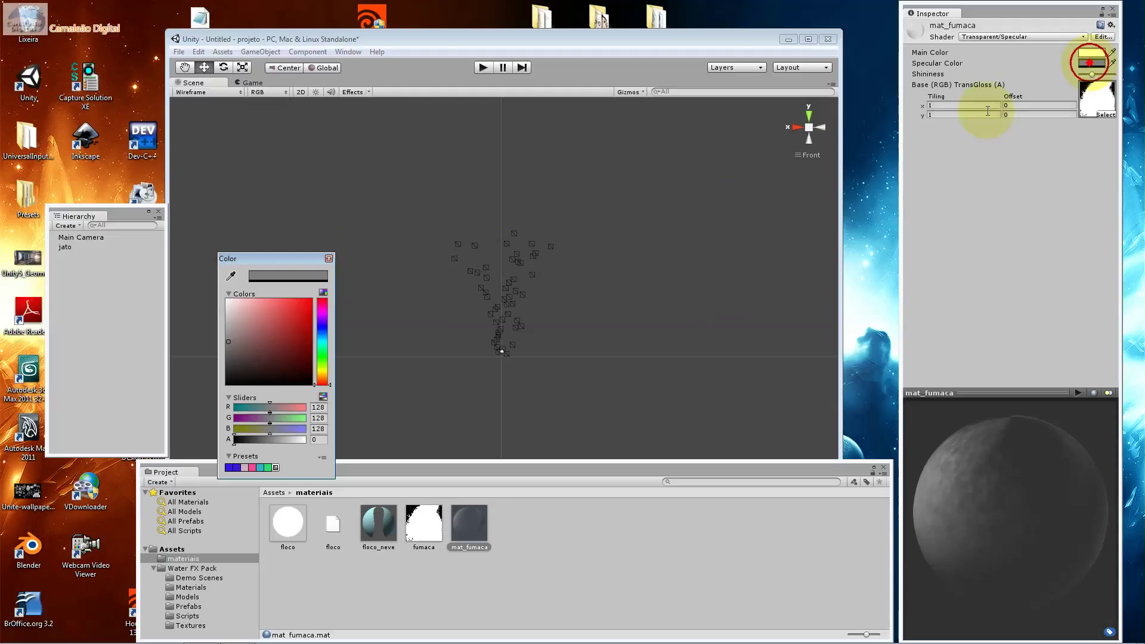
pyautogui.moveTo(310, 327)
pyautogui.mouseDown()
pyautogui.moveTo(231, 300)
pyautogui.moveTo(217, 320)
pyautogui.mouseUp()
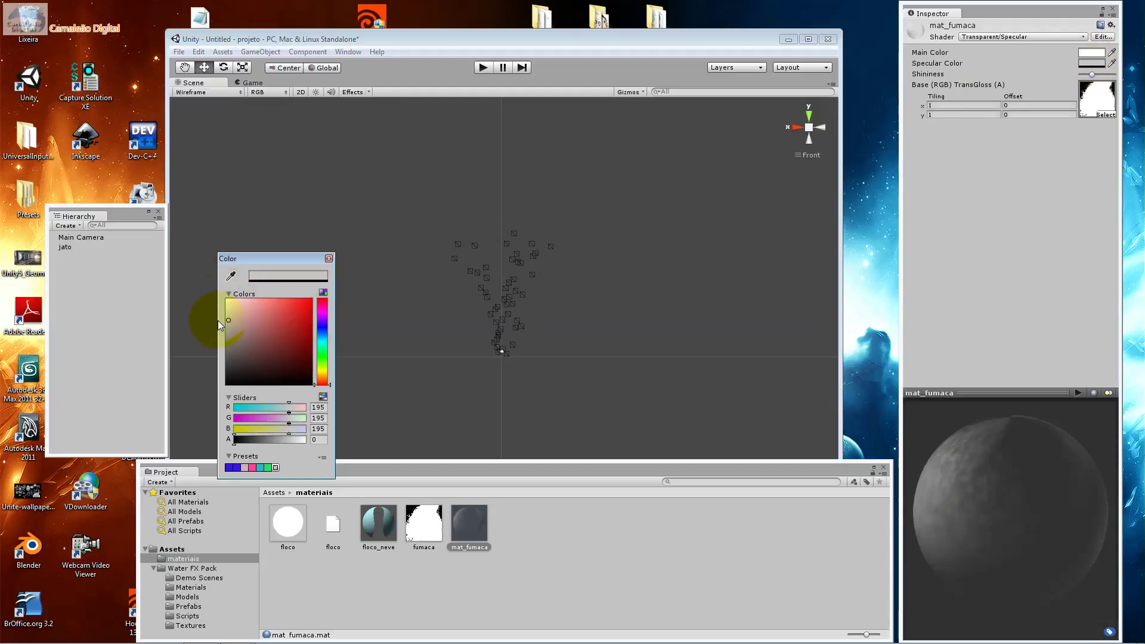
pyautogui.click(329, 259)
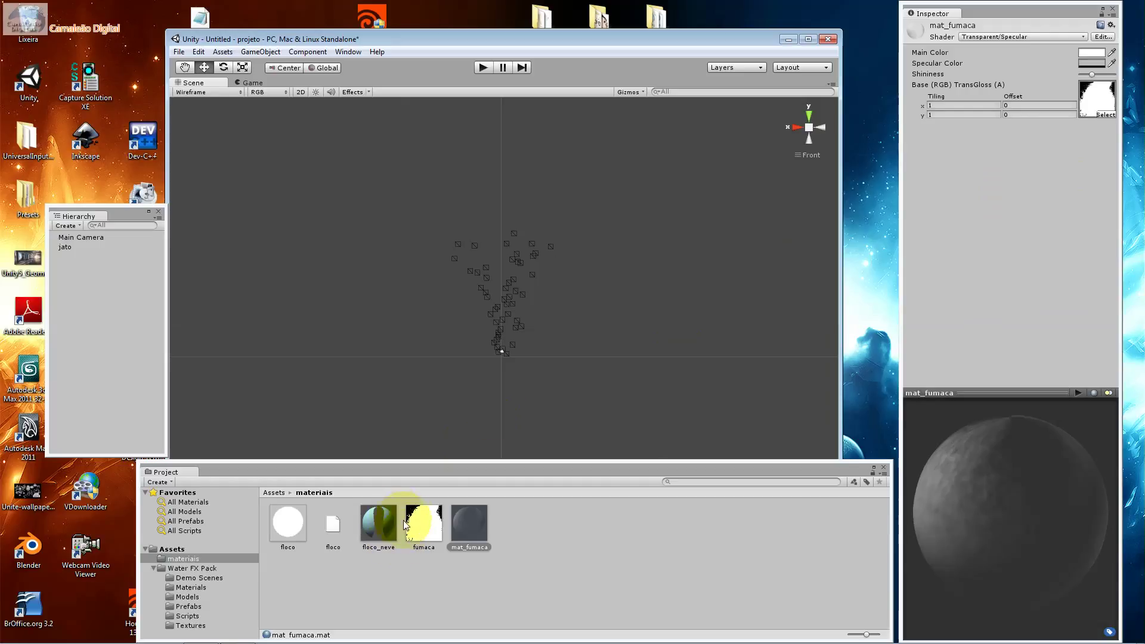
pyautogui.click(497, 336)
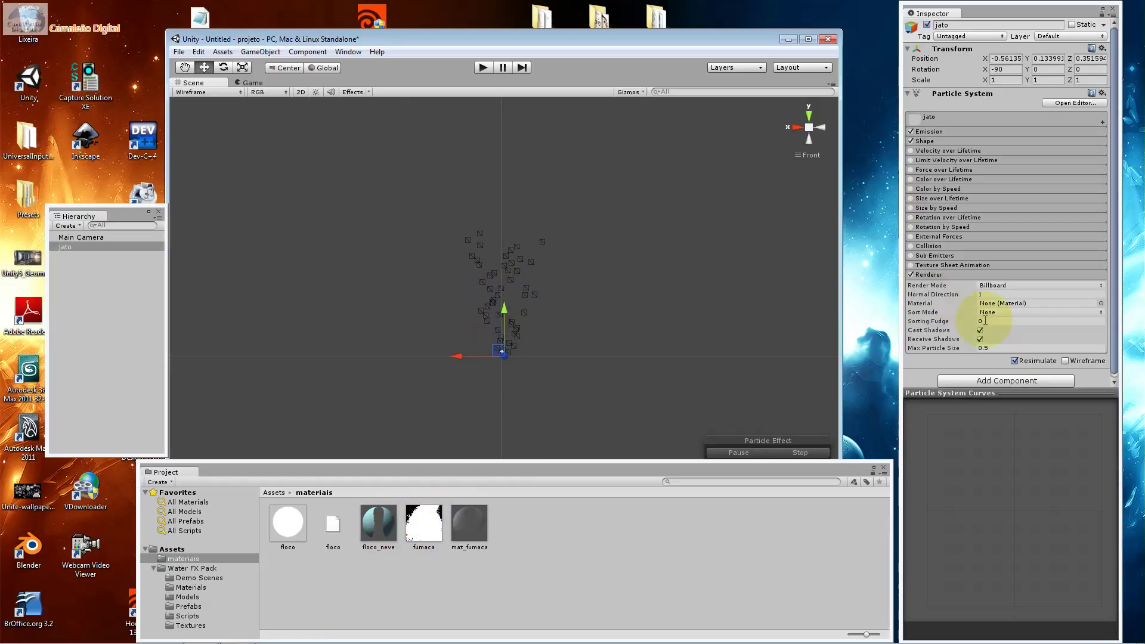
# Step: Assign the mat_fumaca material to jato's particle Renderer
pyautogui.click(1099, 303)
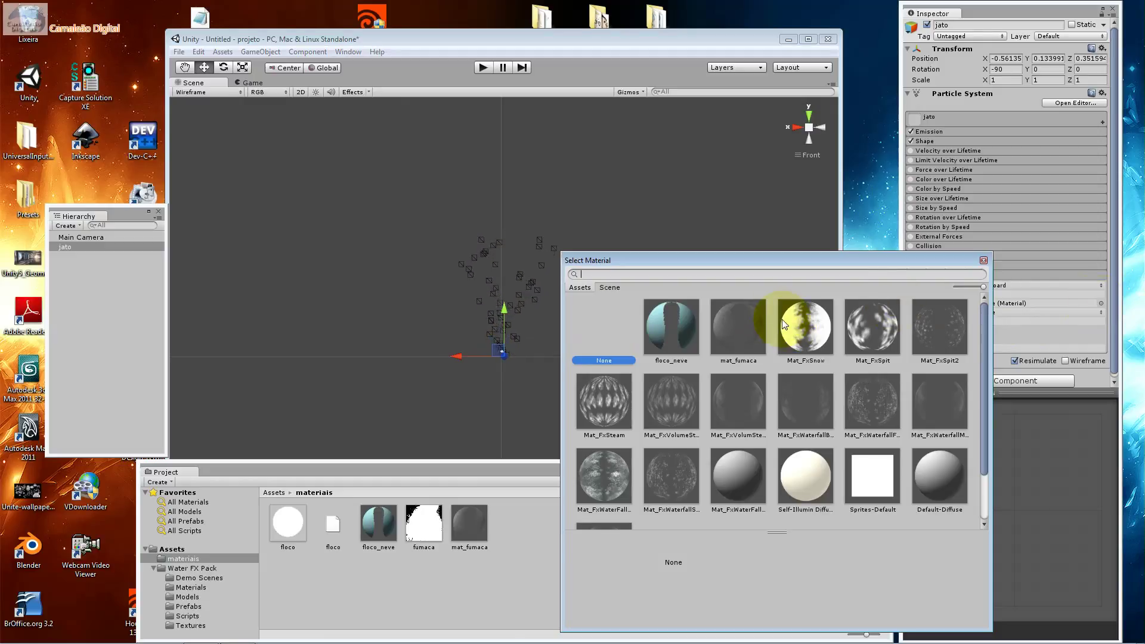
pyautogui.click(722, 320)
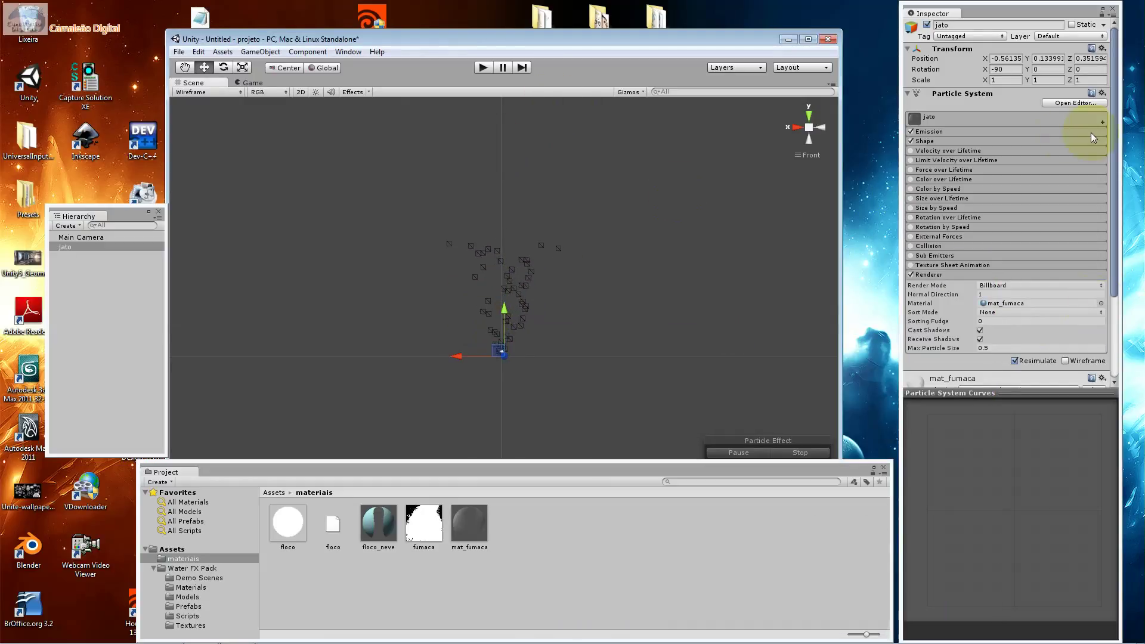
pyautogui.click(983, 132)
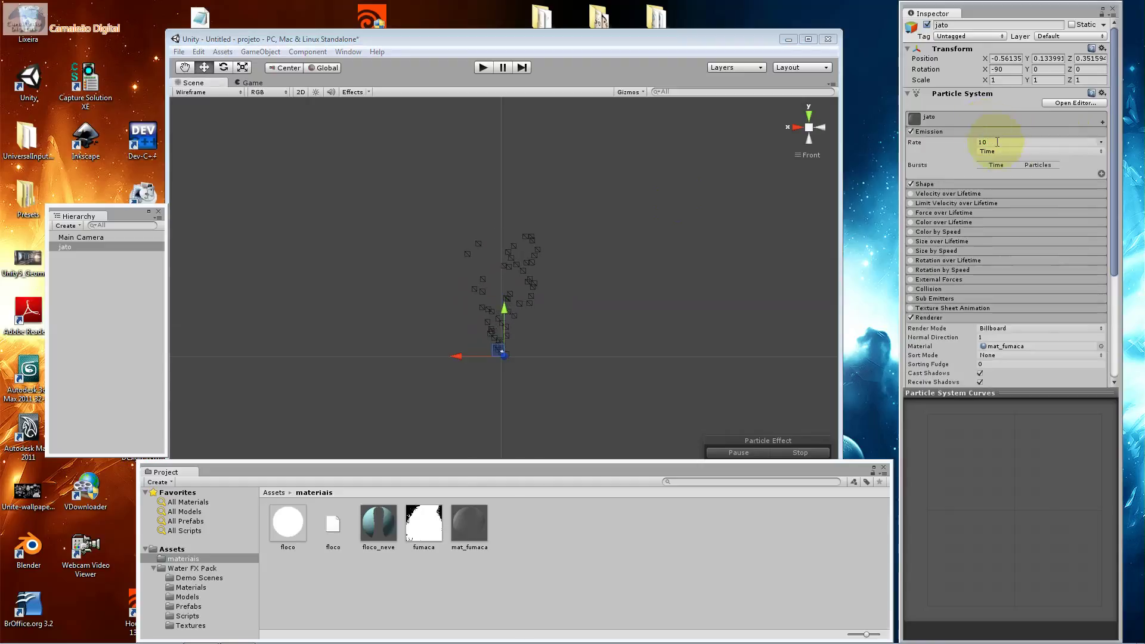
# Step: Keep jato's cone emitter shape and narrow its angle to 16.7°
pyautogui.click(960, 184)
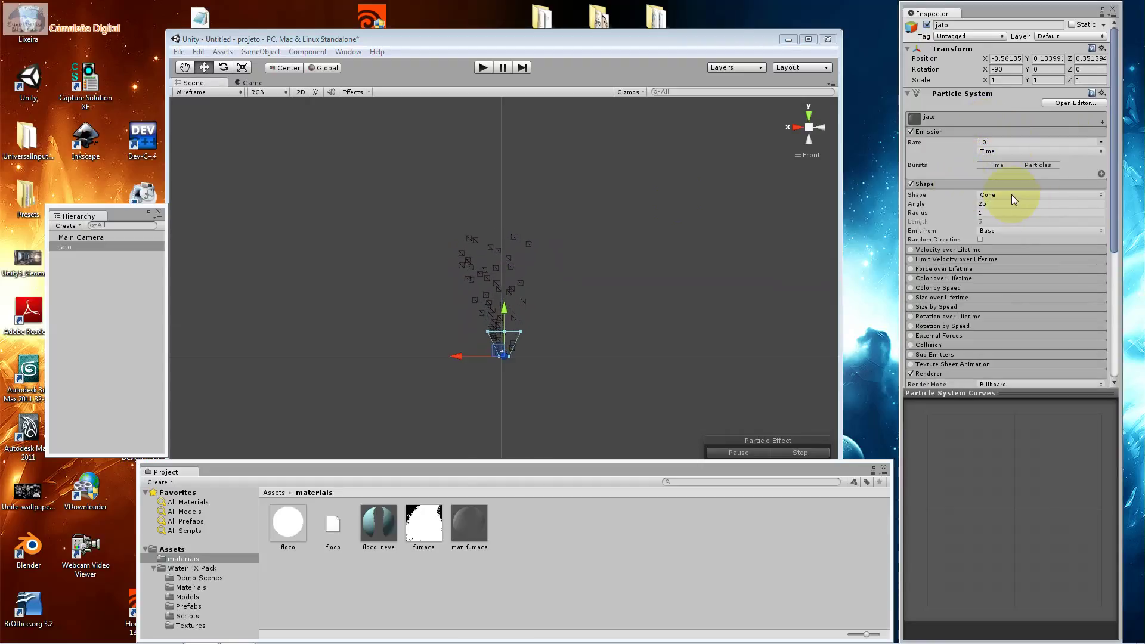
pyautogui.click(1011, 195)
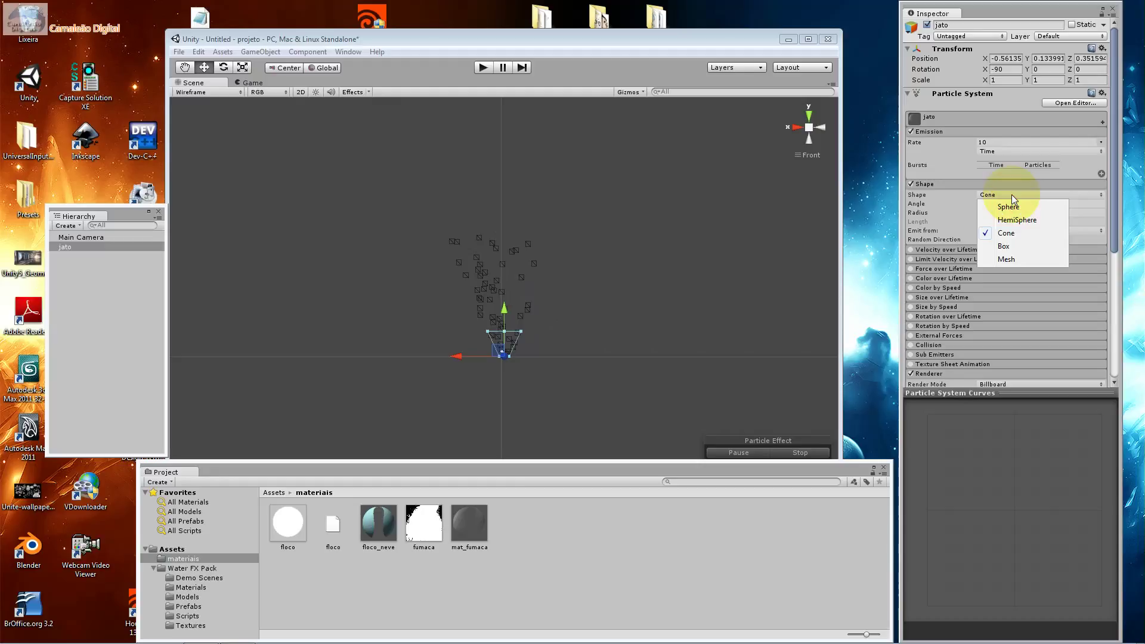
pyautogui.click(958, 206)
pyautogui.moveTo(969, 206)
pyautogui.mouseDown()
pyautogui.moveTo(985, 205)
pyautogui.moveTo(944, 208)
pyautogui.mouseUp()
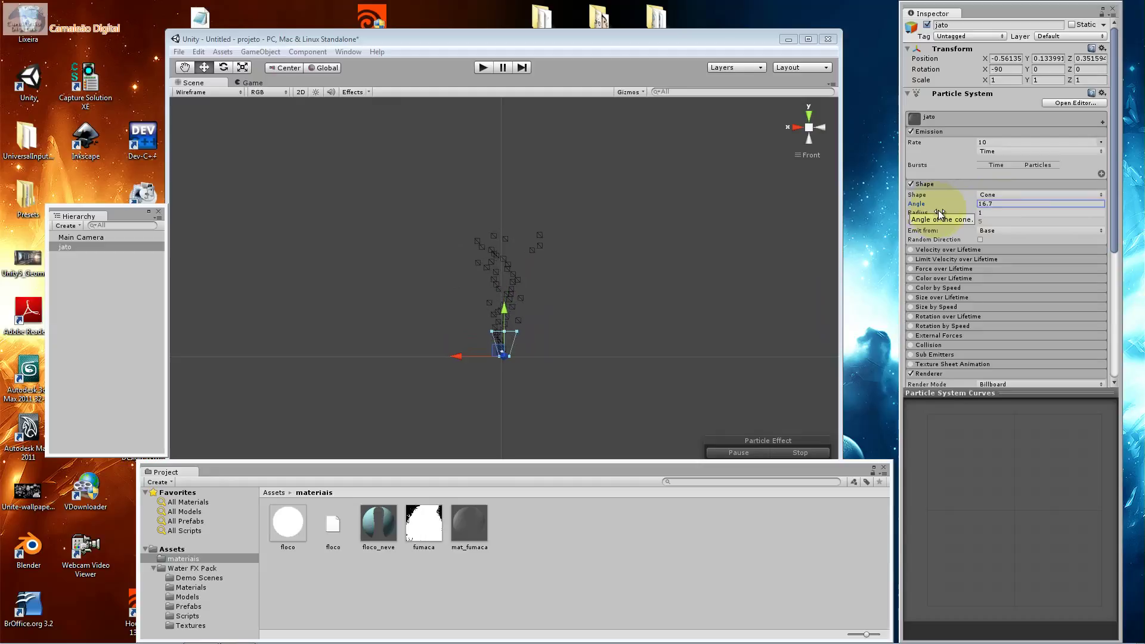
# Step: Enable Velocity over Lifetime with a Y velocity of 50
pyautogui.click(937, 251)
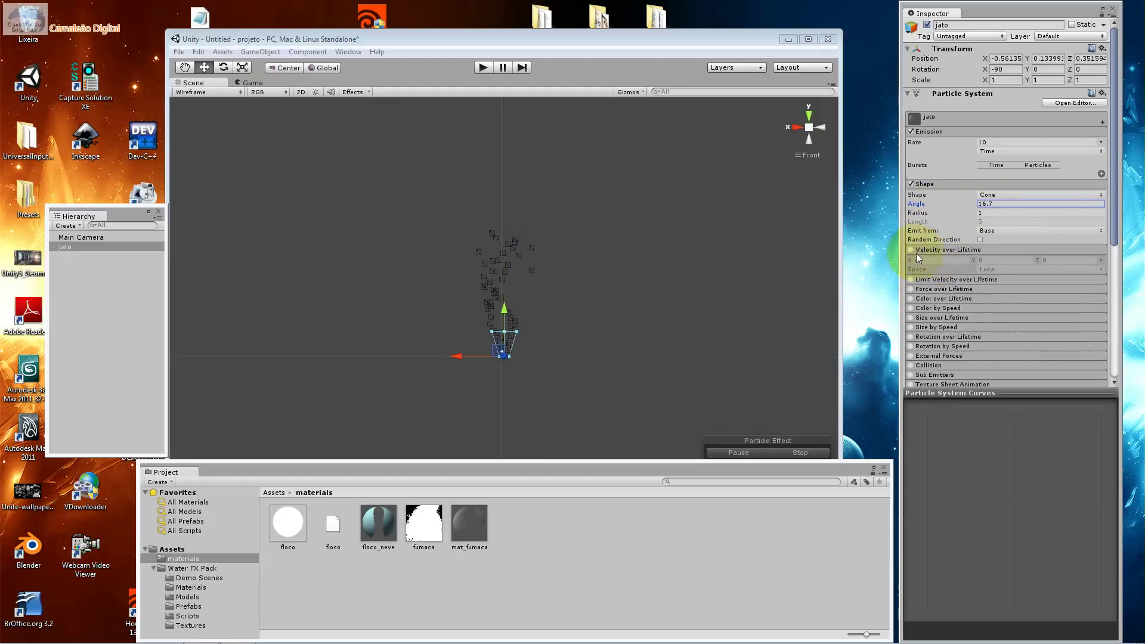
pyautogui.click(916, 253)
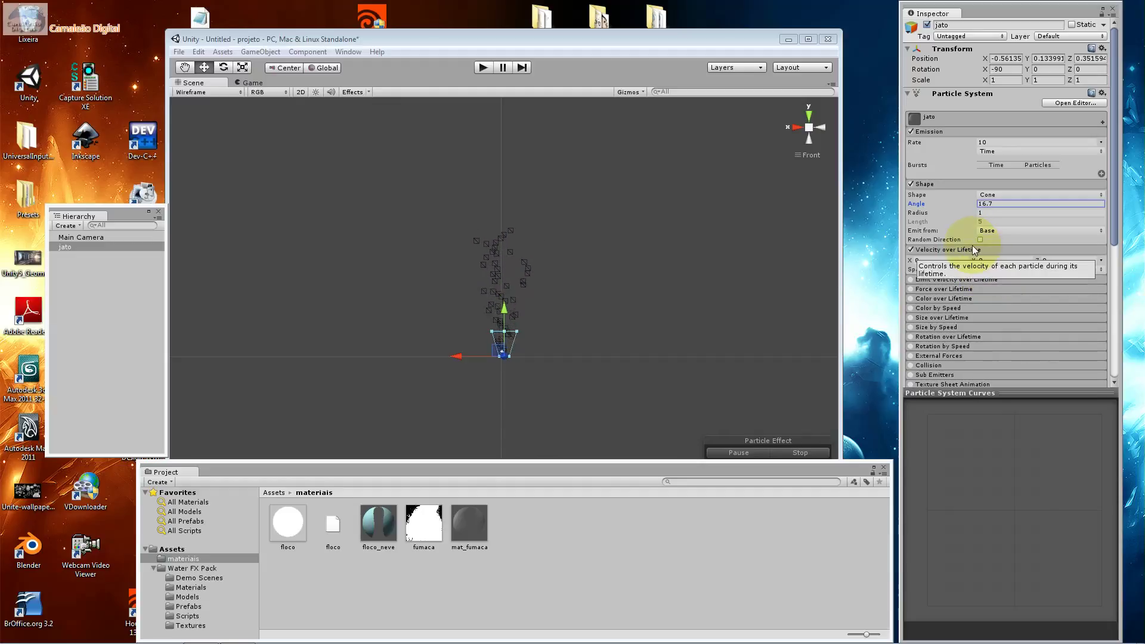
pyautogui.click(989, 260)
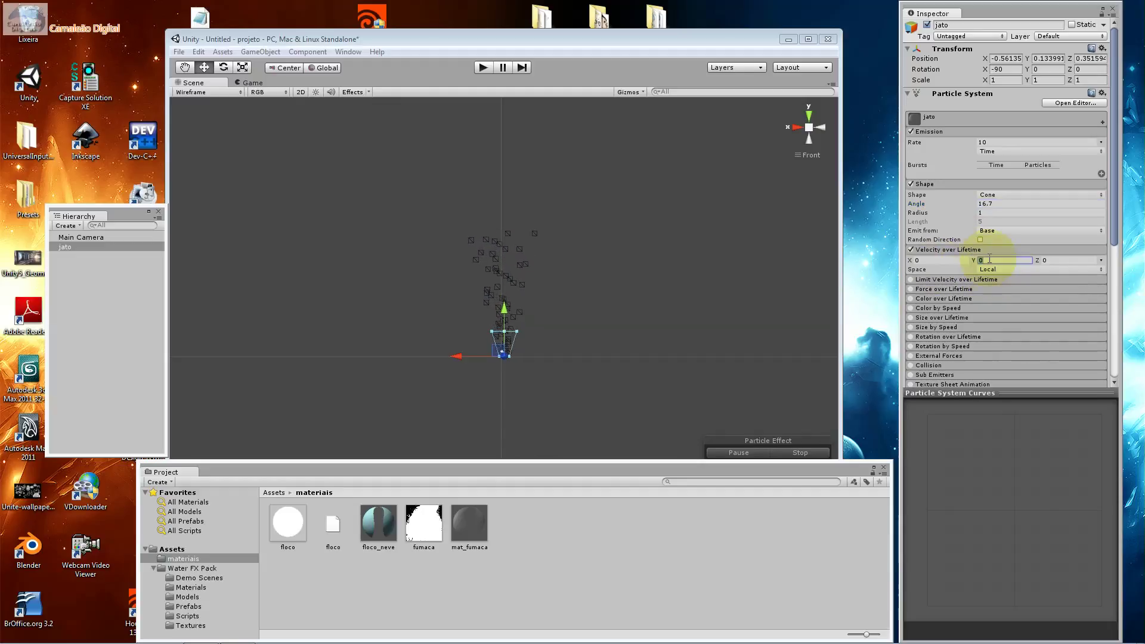
pyautogui.write('50')
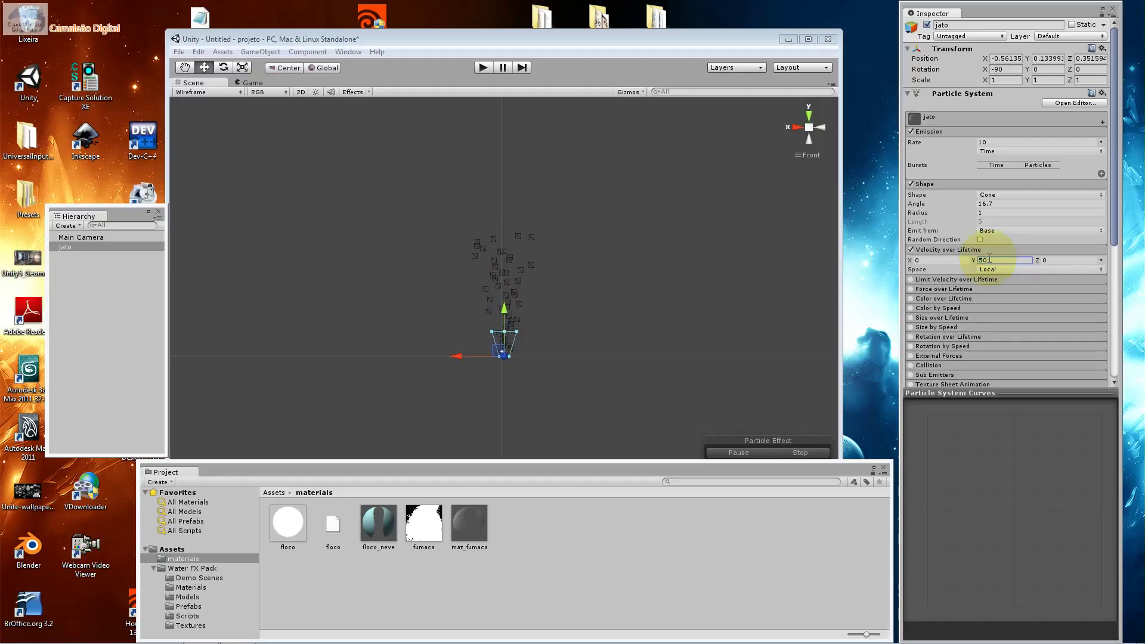
# Step: Enable Force over Lifetime with a Y force of 50 and turn on Color over Lifetime
pyautogui.click(950, 280)
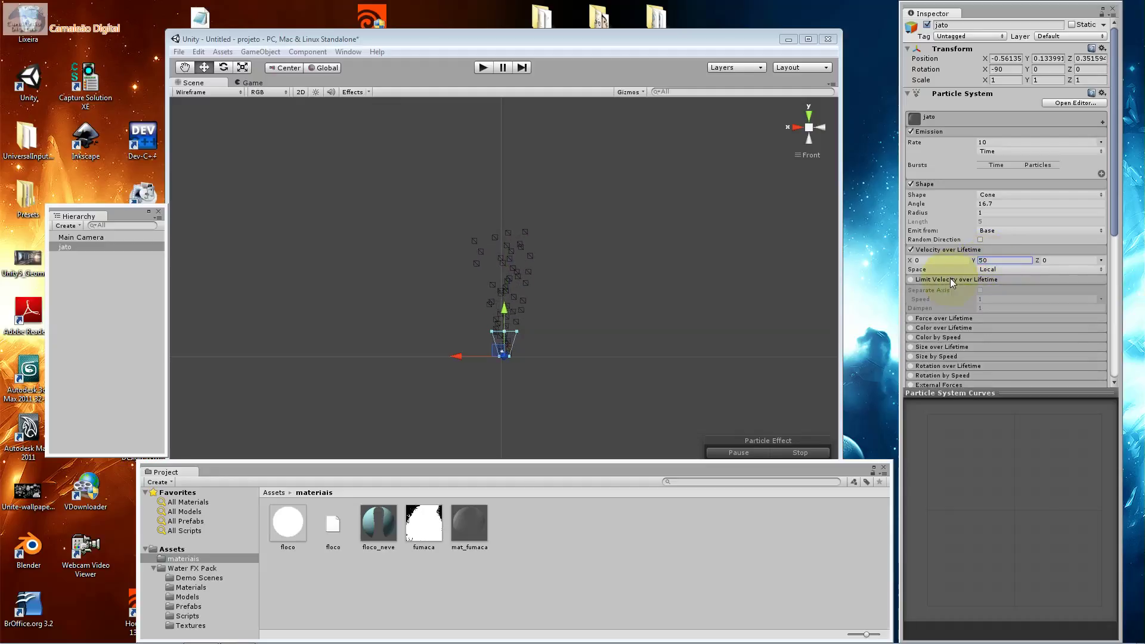
pyautogui.click(959, 280)
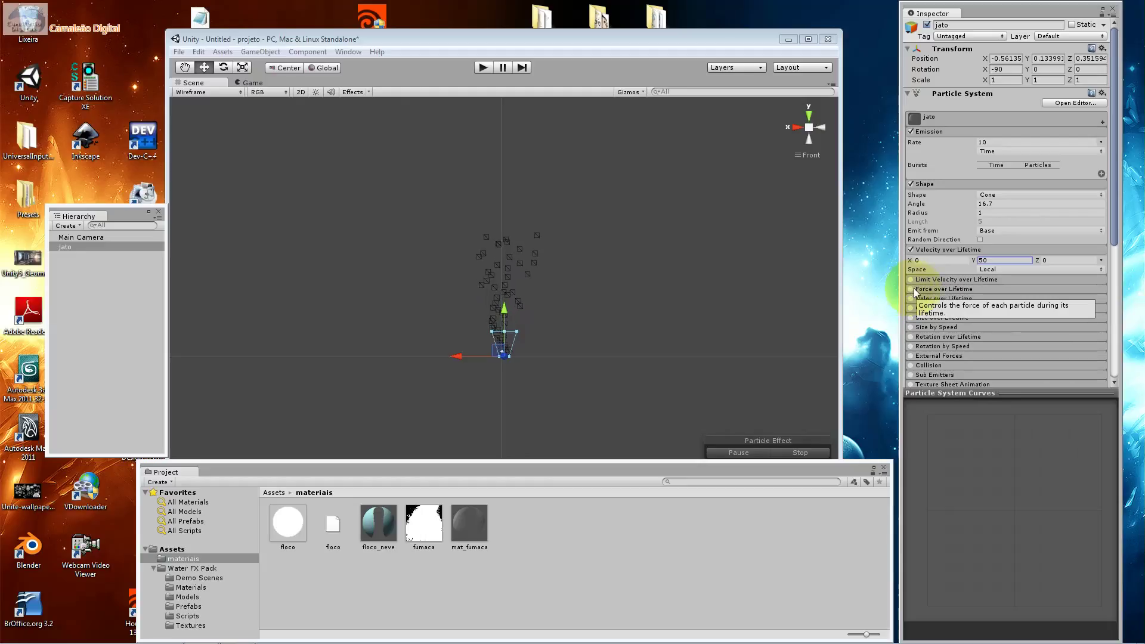
pyautogui.click(930, 290)
pyautogui.click(995, 300)
pyautogui.write('50')
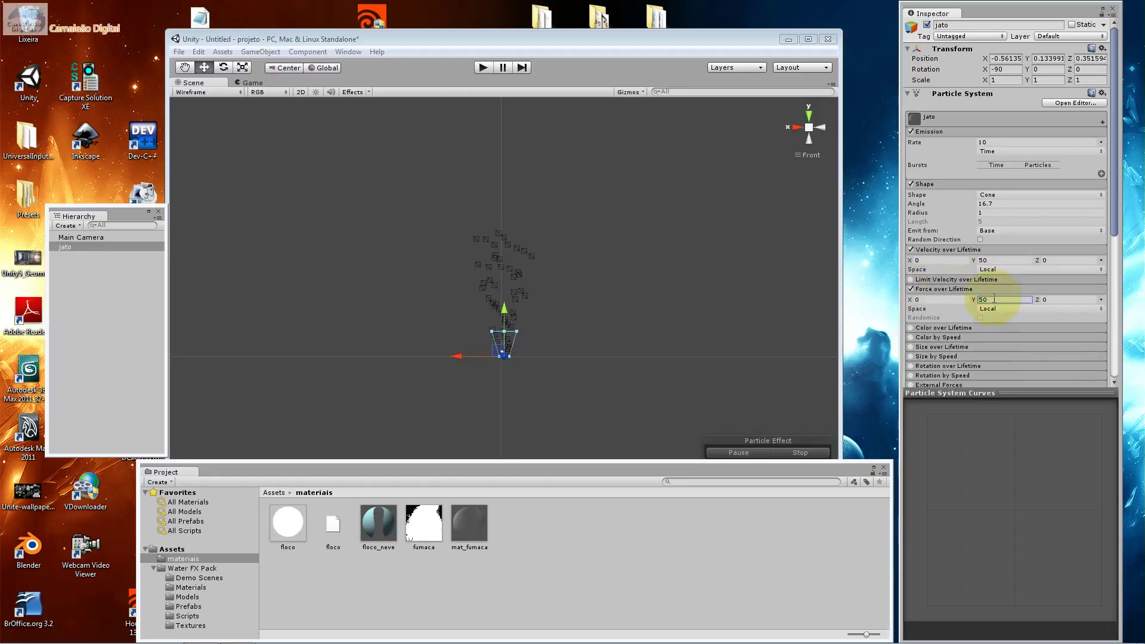
pyautogui.click(953, 328)
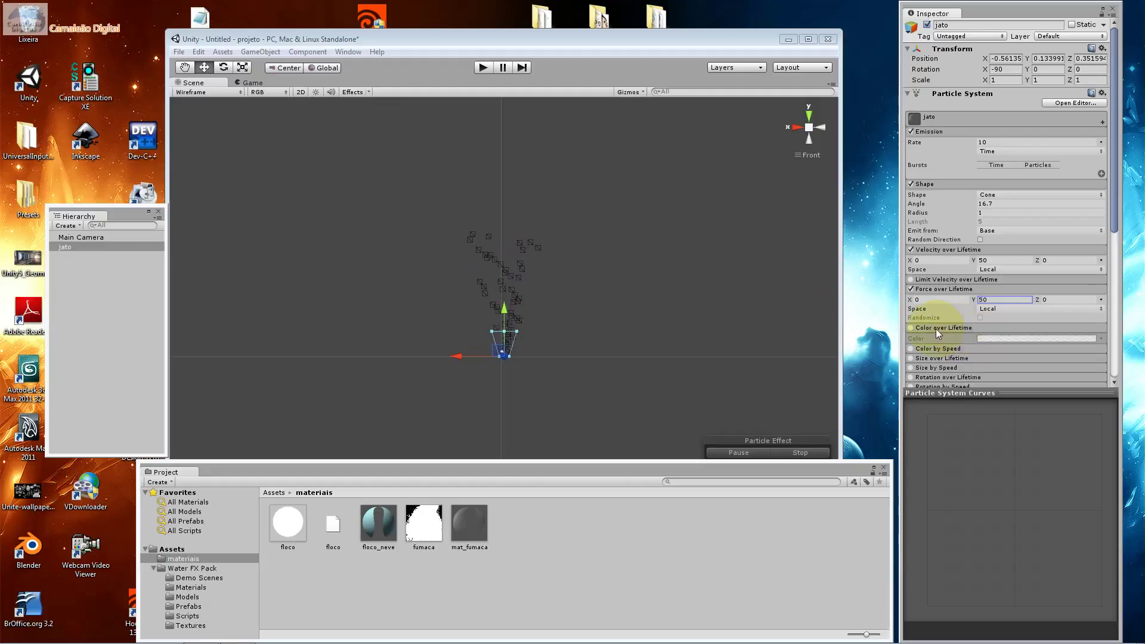
pyautogui.click(911, 327)
# Step: Apply the blue-to-transparent gradient preset to jato's Color over Lifetime
pyautogui.scroll(-3, 959, 328)
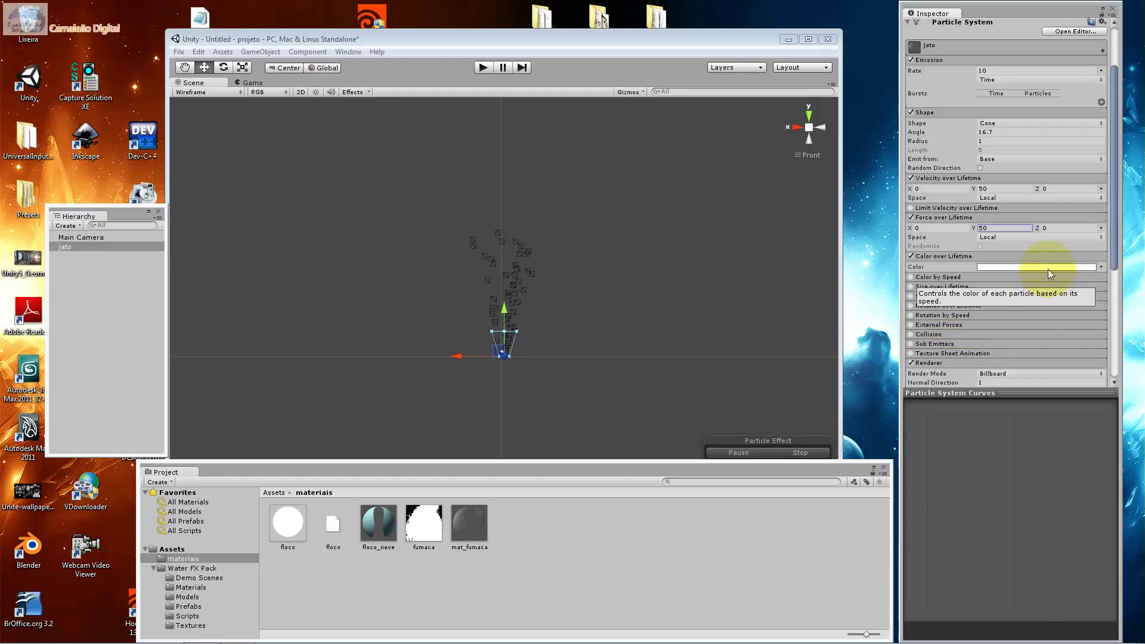
pyautogui.click(1050, 273)
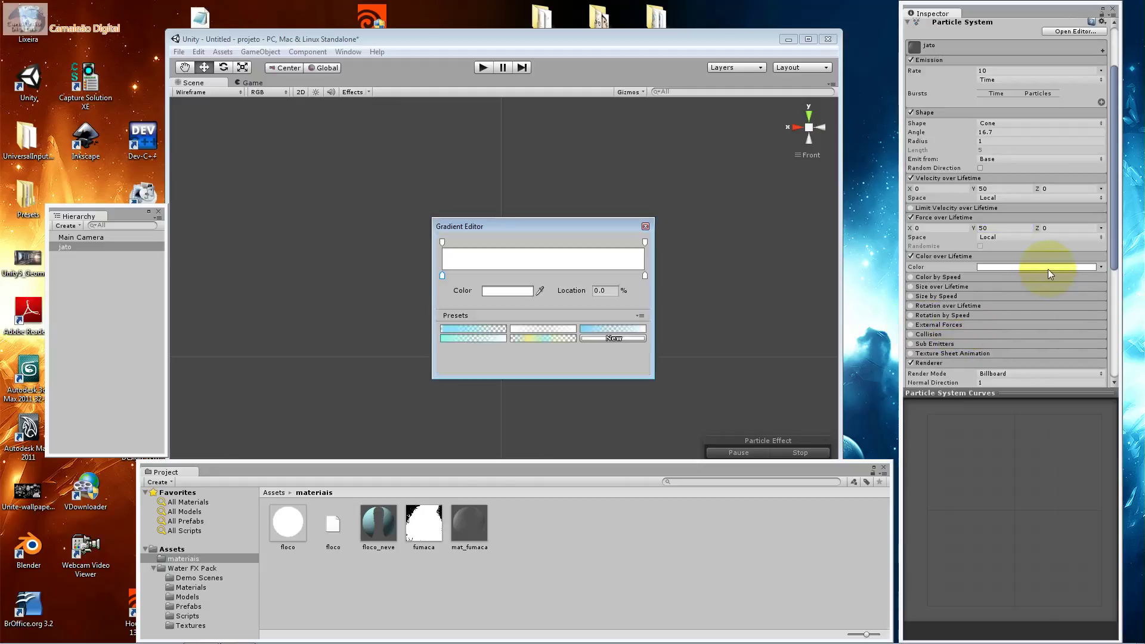
pyautogui.click(478, 328)
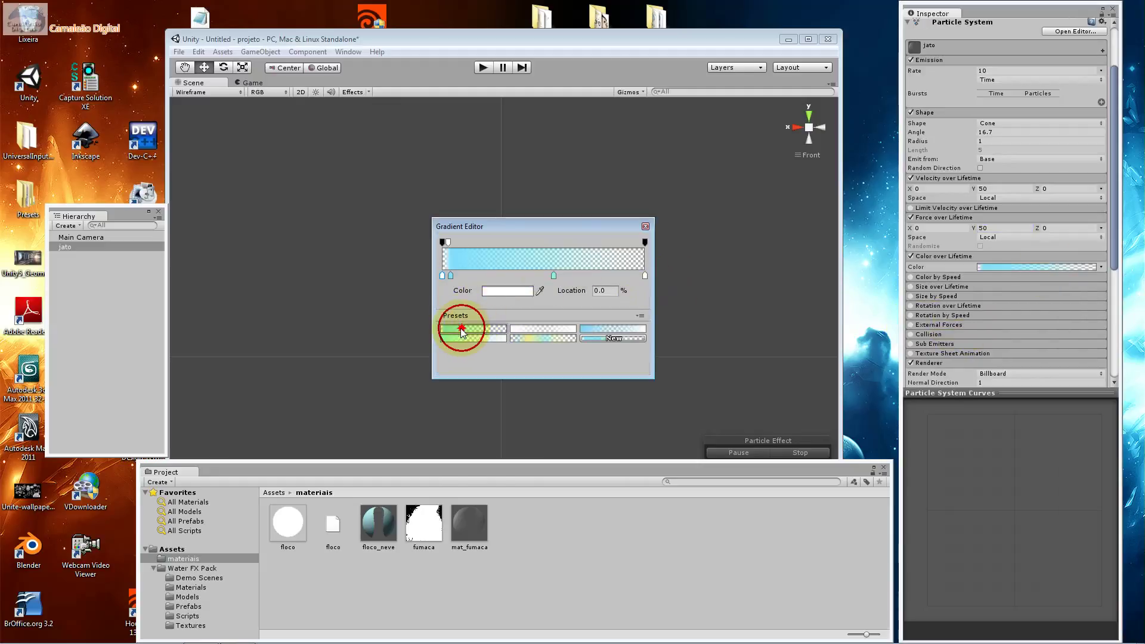
pyautogui.click(645, 226)
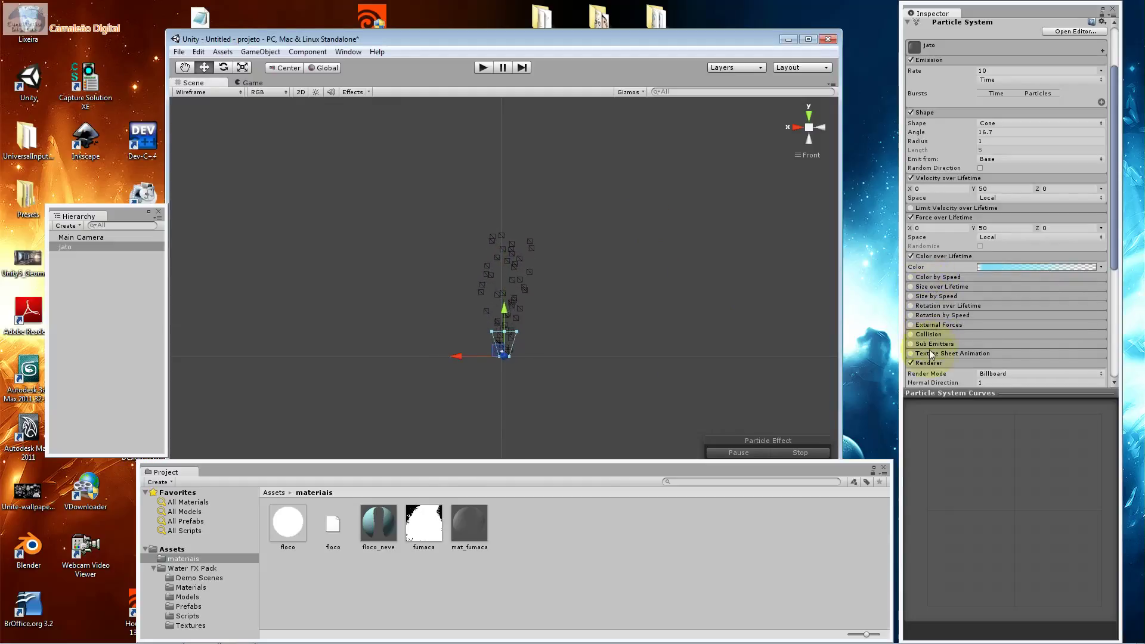
pyautogui.scroll(-3, 978, 341)
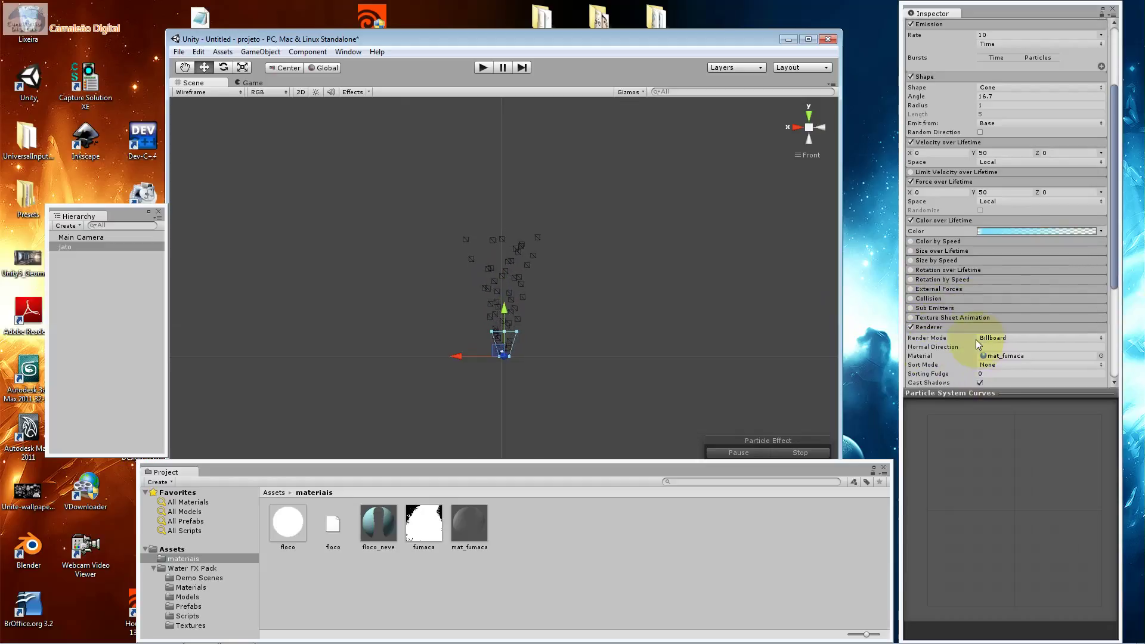
pyautogui.click(954, 363)
pyautogui.scroll(-5, 957, 364)
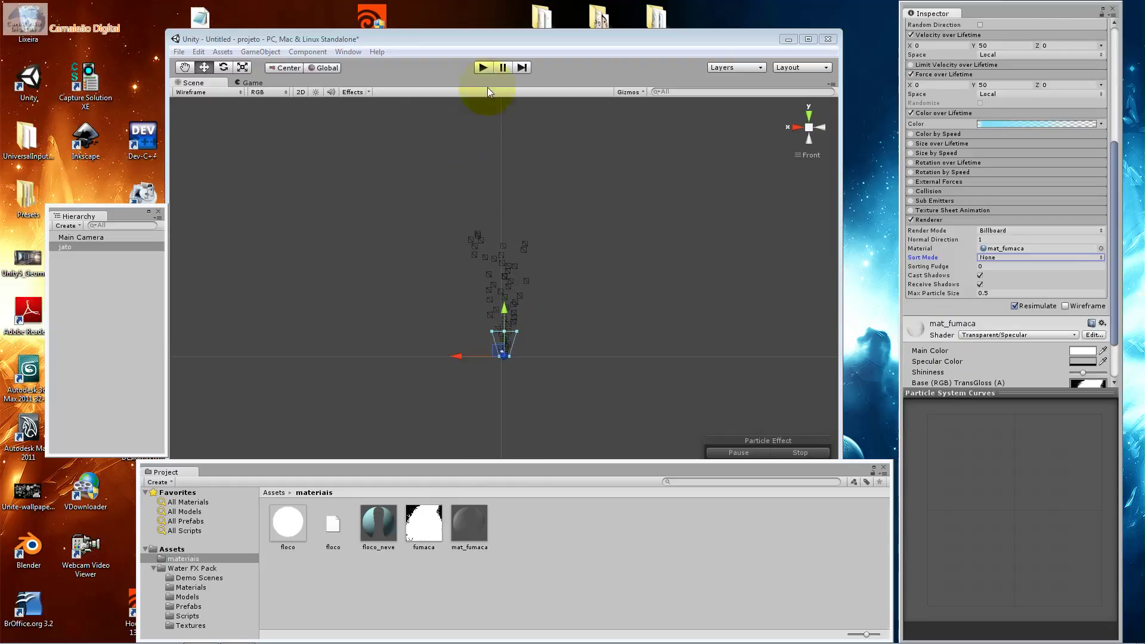
# Step: Set jato's cone angle to 15 with radius 1 and its emission rate to 50
pyautogui.scroll(8, 926, 181)
pyautogui.scroll(2, 939, 185)
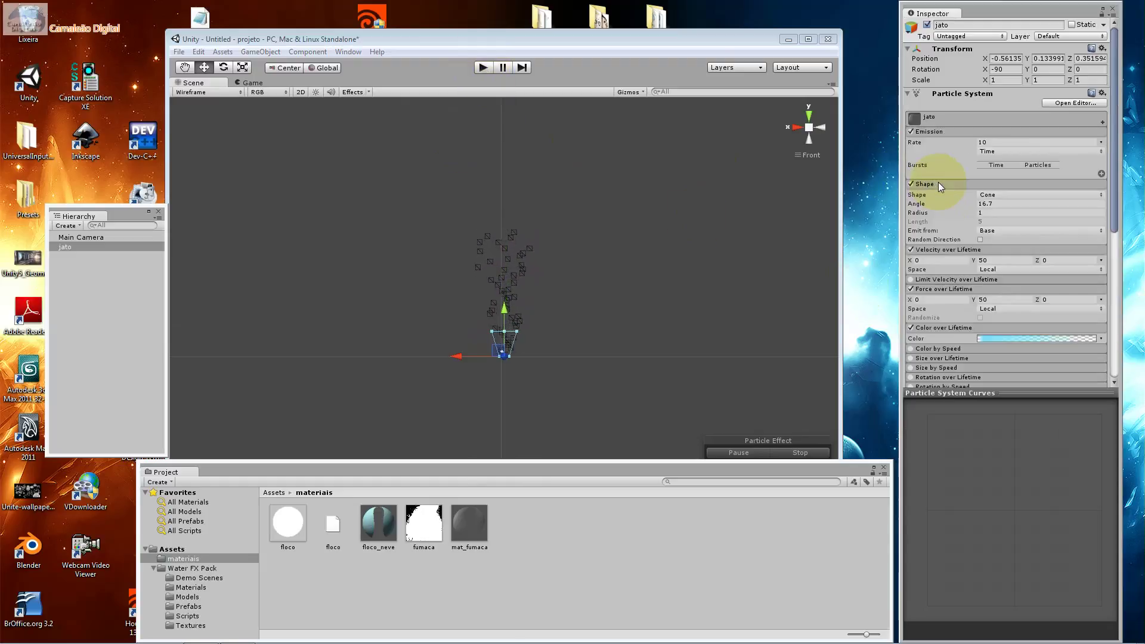
pyautogui.click(1003, 205)
pyautogui.write('15')
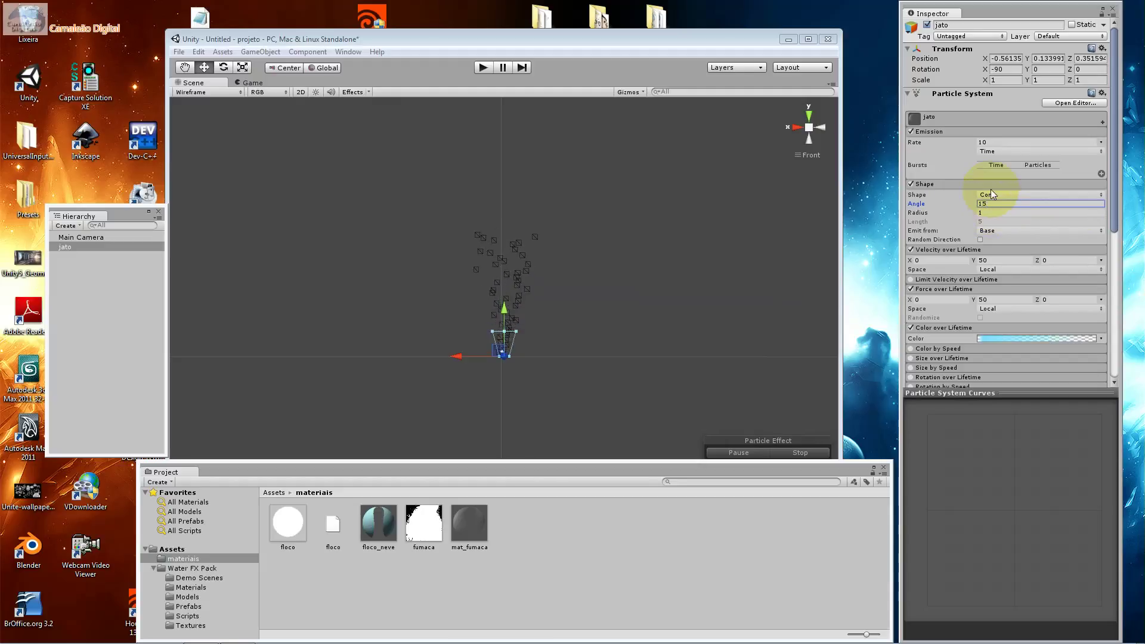
pyautogui.click(985, 213)
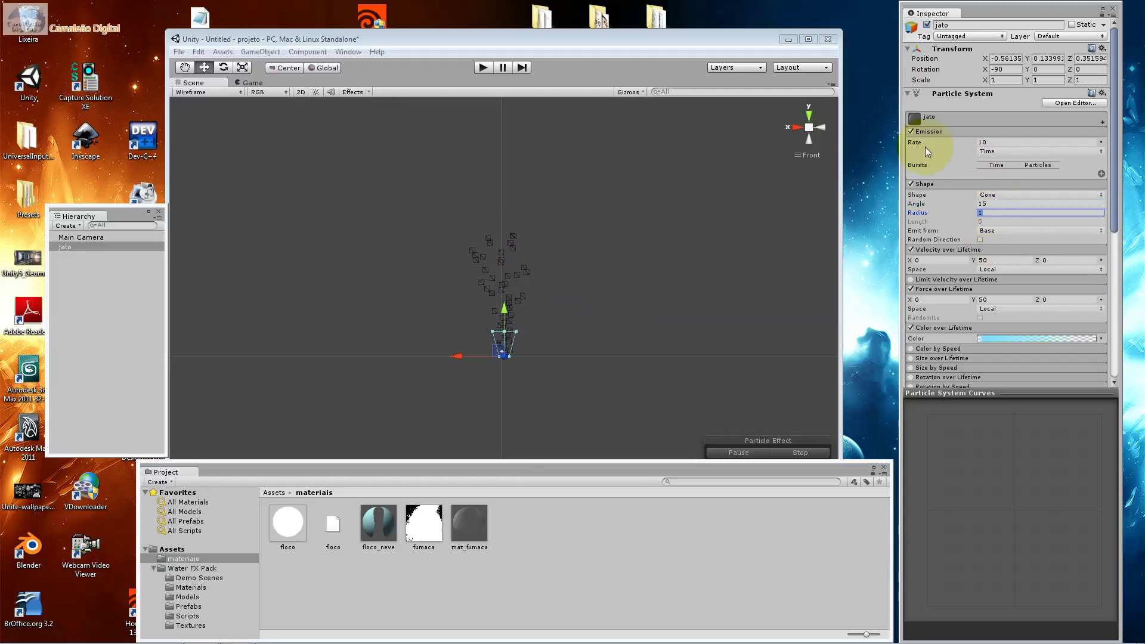
pyautogui.click(997, 142)
pyautogui.write('0')
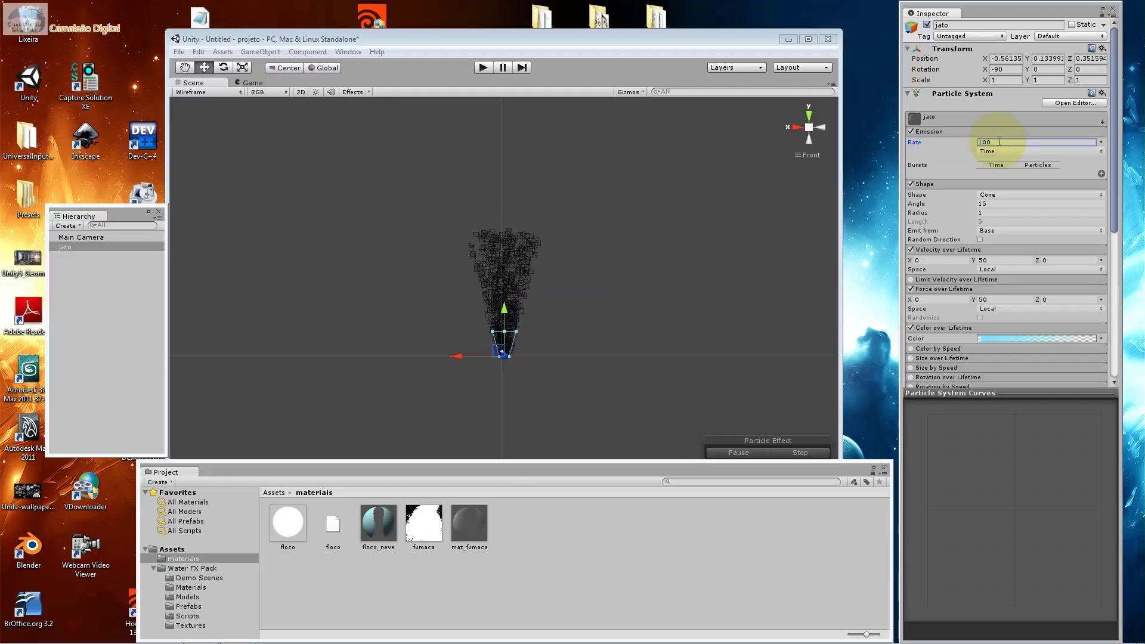
pyautogui.press('BackSpace')
pyautogui.press('BackSpace')
pyautogui.press('BackSpace')
pyautogui.write('50')
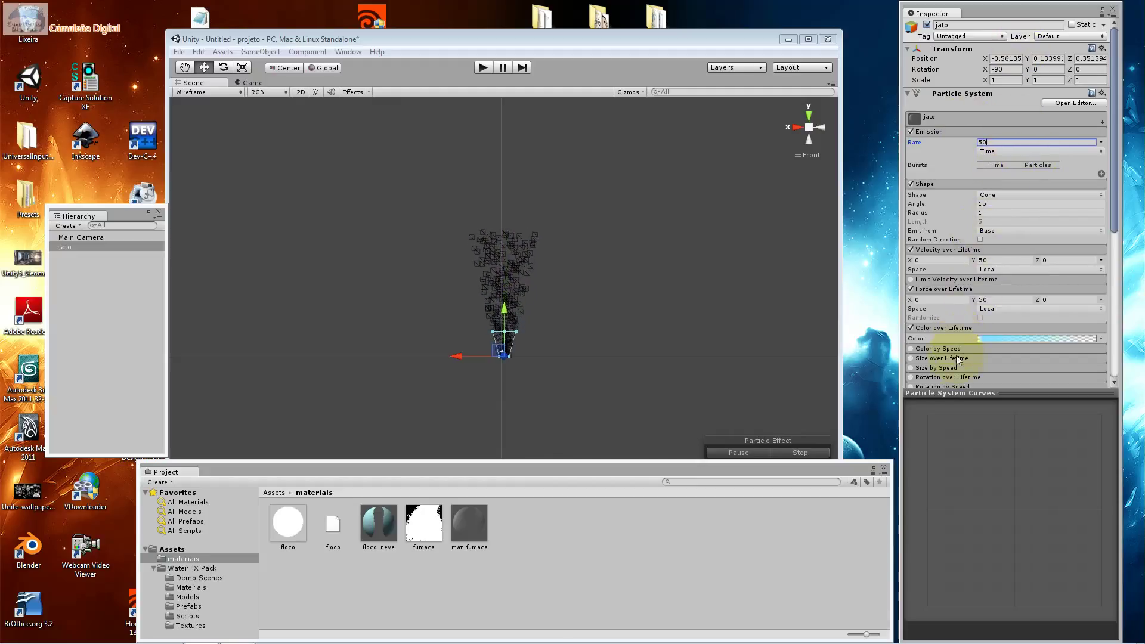
# Step: Review jato's Renderer settings, keeping the particle sort mode as None
pyautogui.scroll(-3, 965, 360)
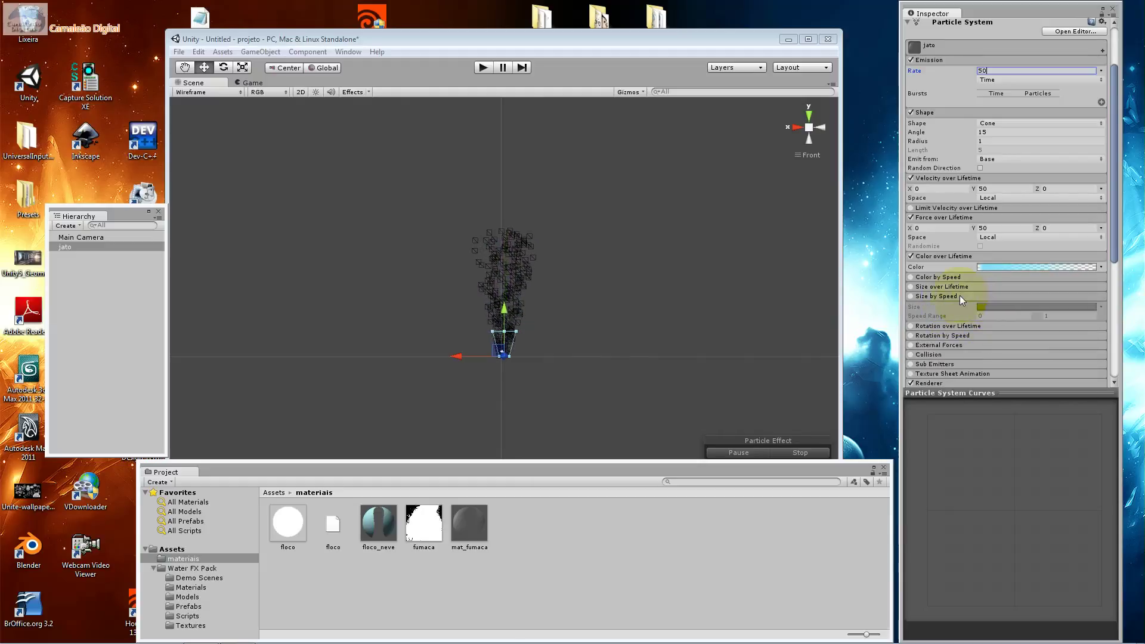
pyautogui.scroll(-3, 960, 295)
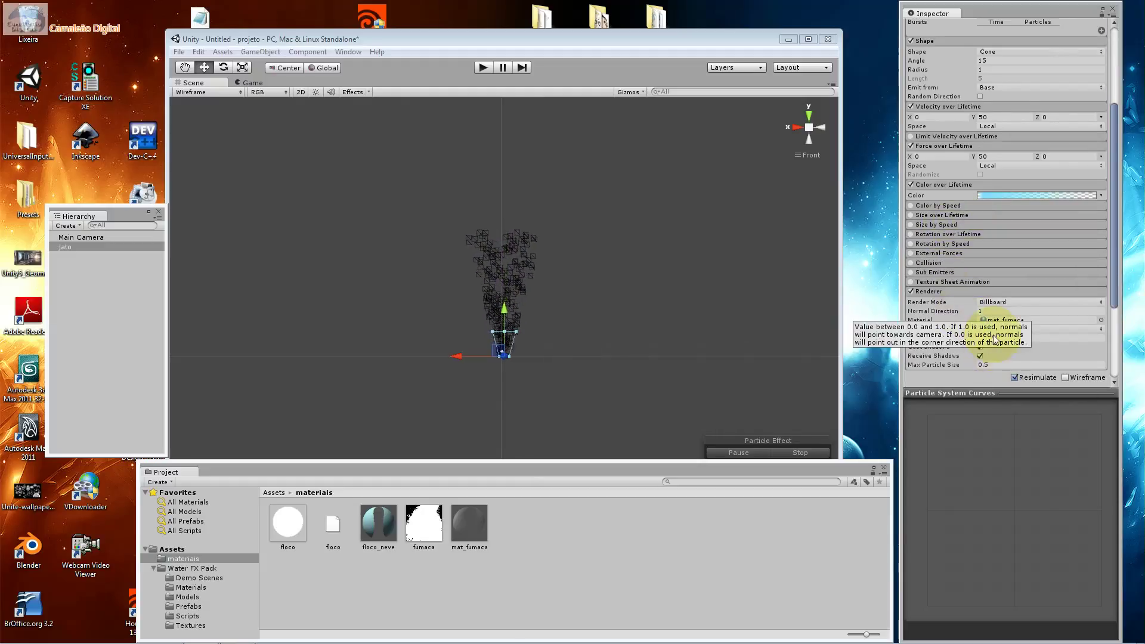
pyautogui.click(1004, 312)
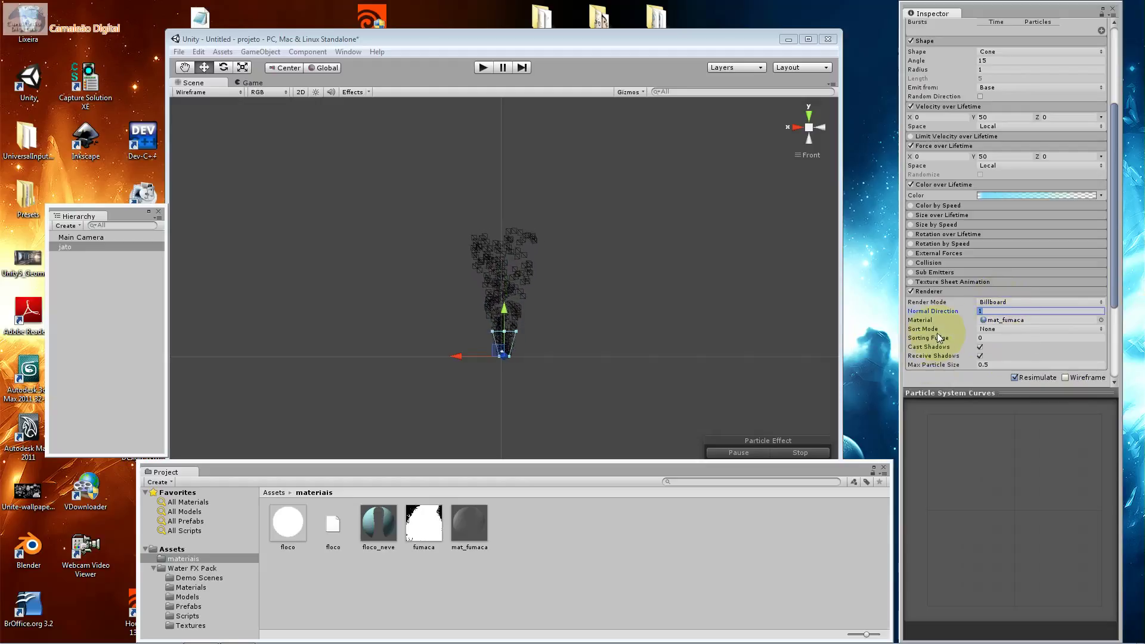
pyautogui.click(986, 329)
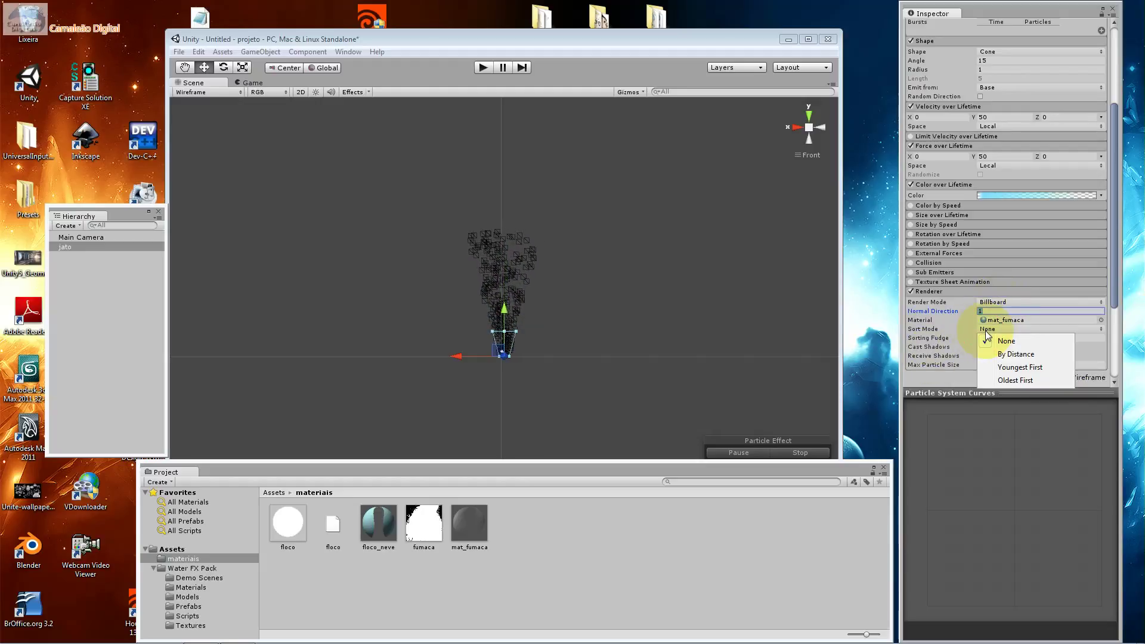
pyautogui.click(951, 332)
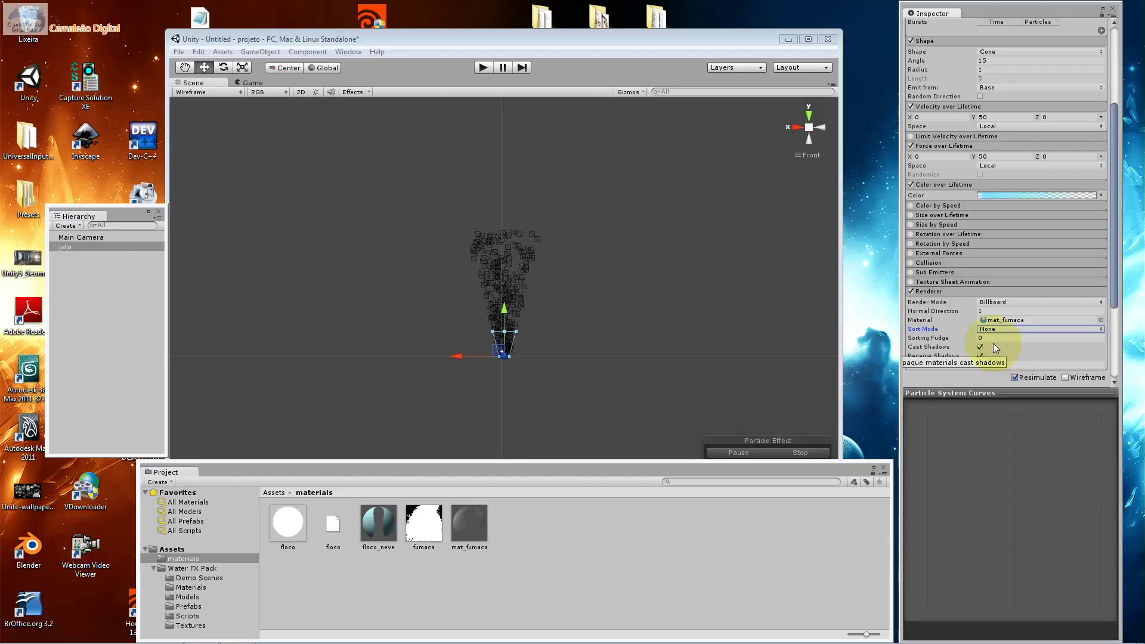
pyautogui.click(956, 273)
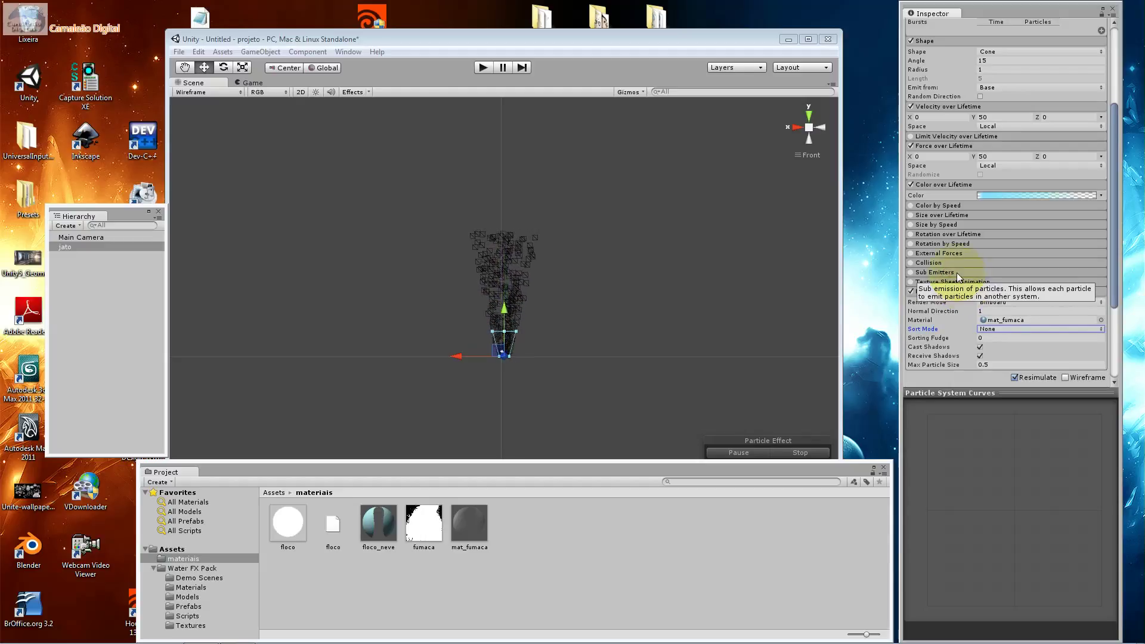
pyautogui.click(956, 273)
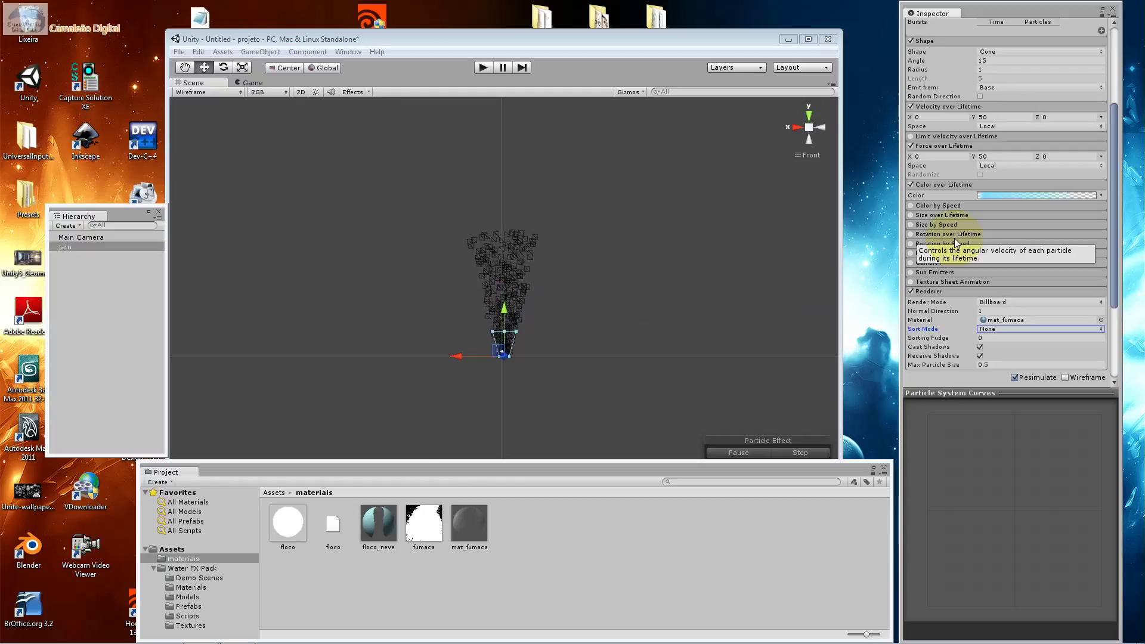
pyautogui.scroll(-4, 984, 237)
# Step: Set Max Particle Size to 0.2 and open the Particle Effect editor
pyautogui.click(1006, 234)
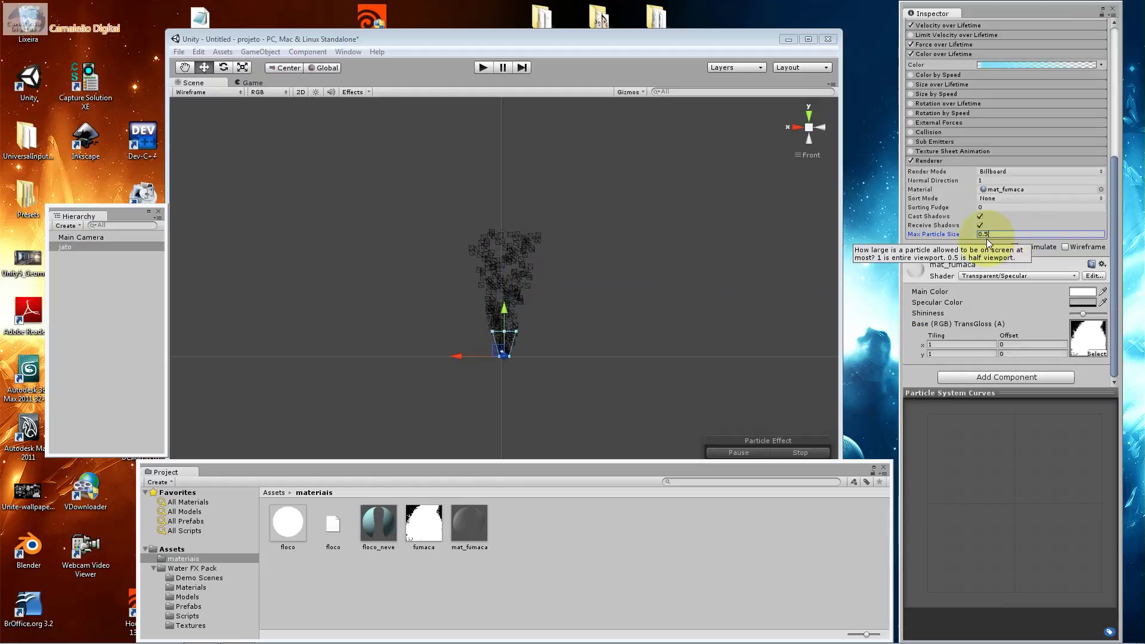
pyautogui.moveTo(990, 239)
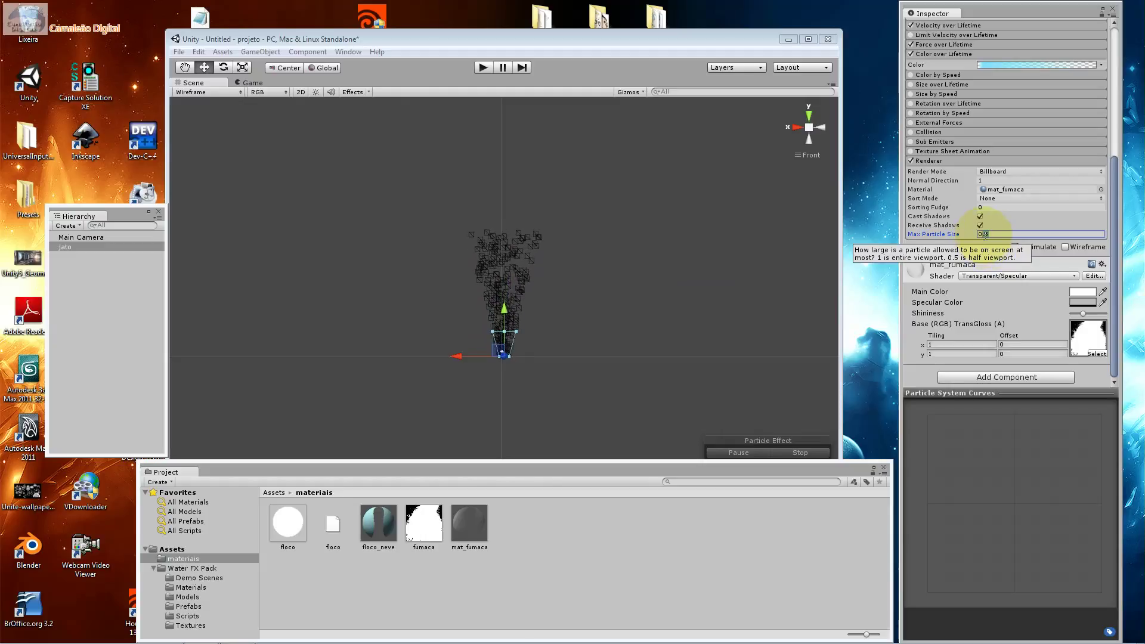
pyautogui.write('0.2')
pyautogui.press('Tab')
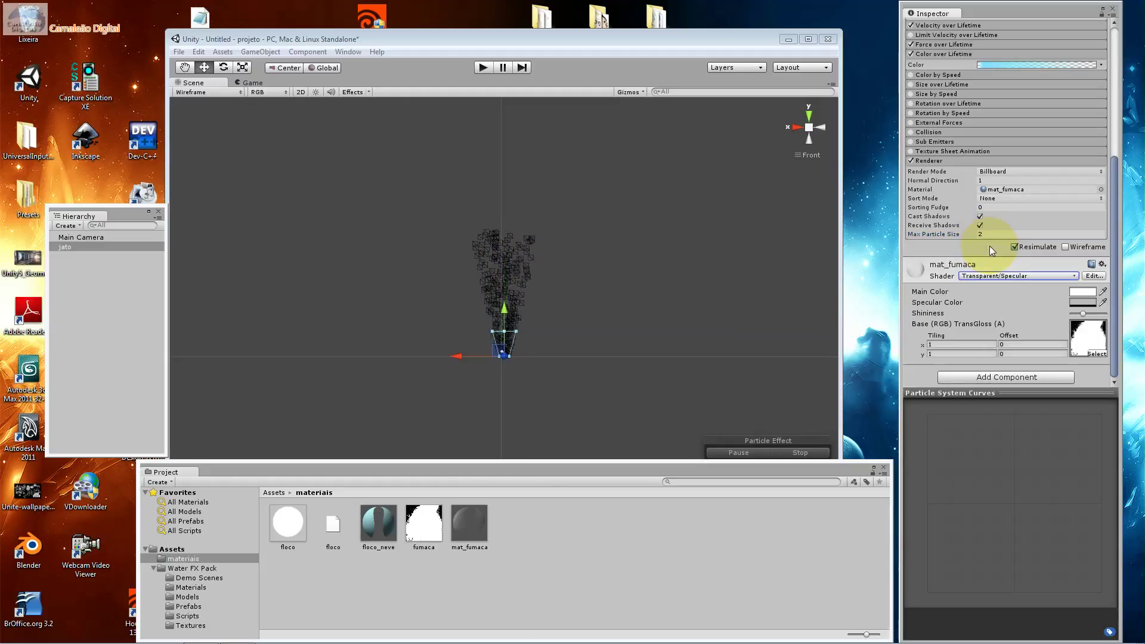
pyautogui.click(994, 235)
pyautogui.write('0.')
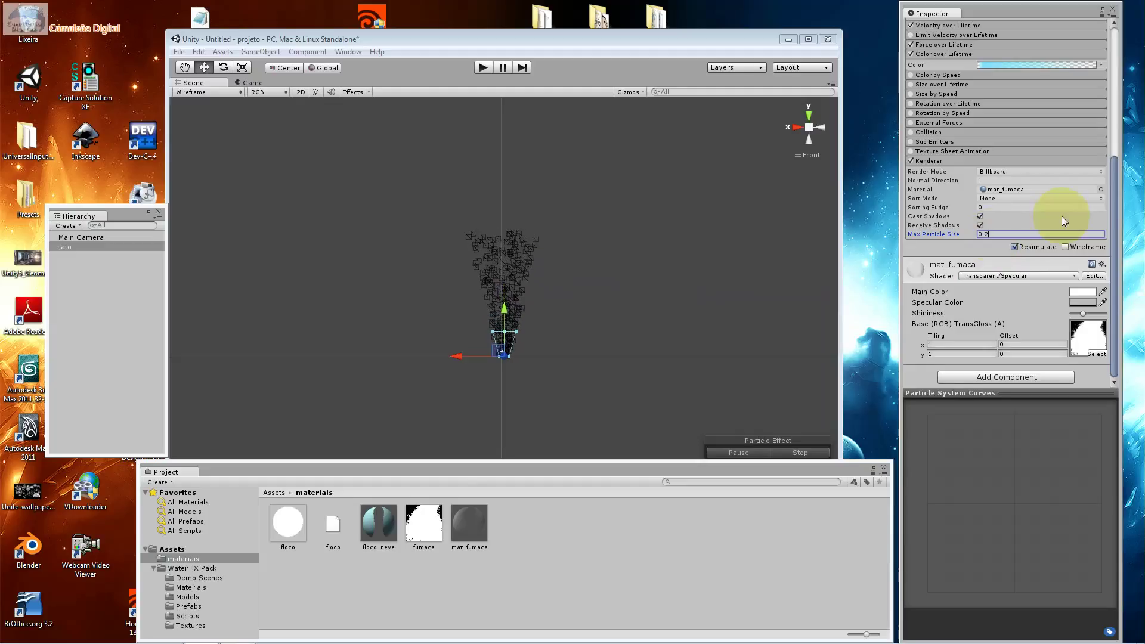
pyautogui.scroll(10, 1114, 93)
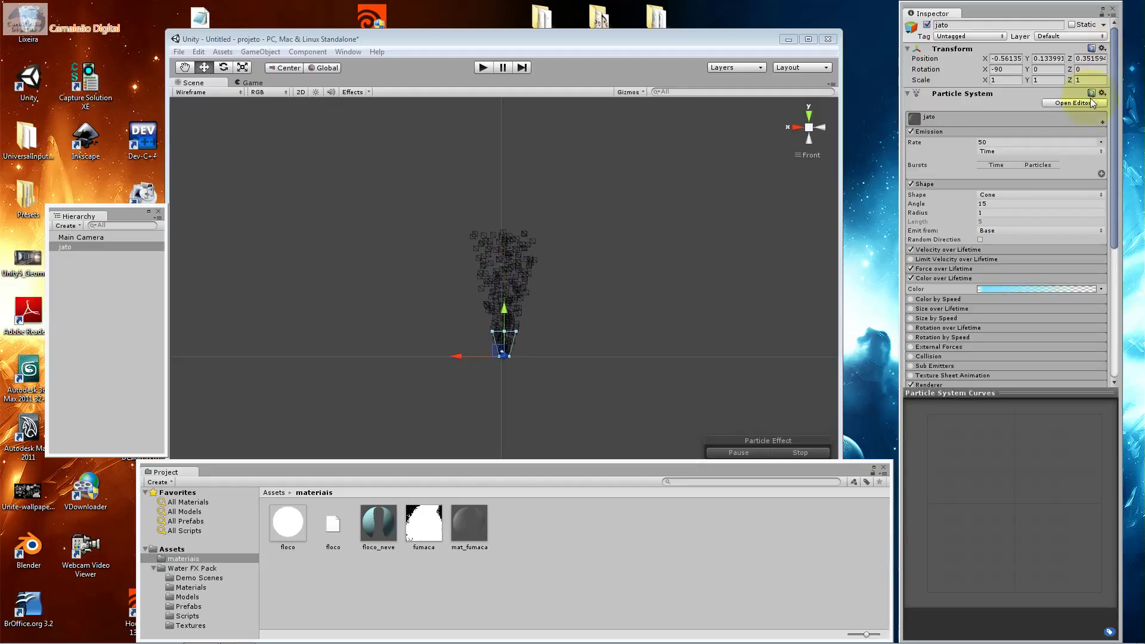
pyautogui.click(1084, 103)
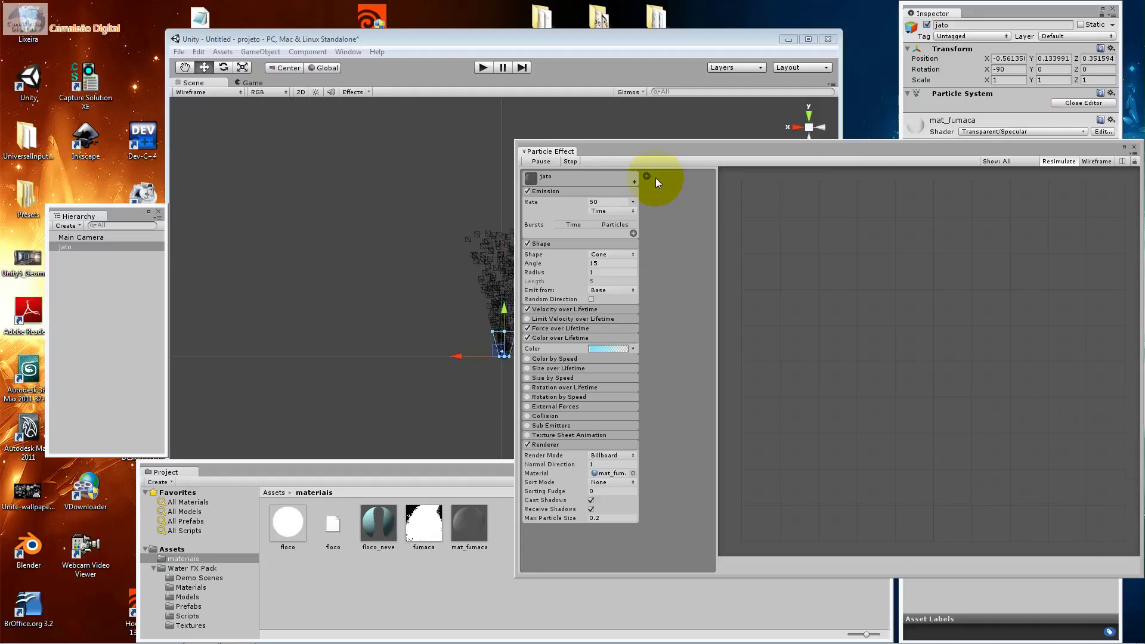
# Step: Move and widen the Particle Effect window, then switch the Scene to Textured and zoom in
pyautogui.moveTo(666, 157); pyautogui.dragTo(799, 166)
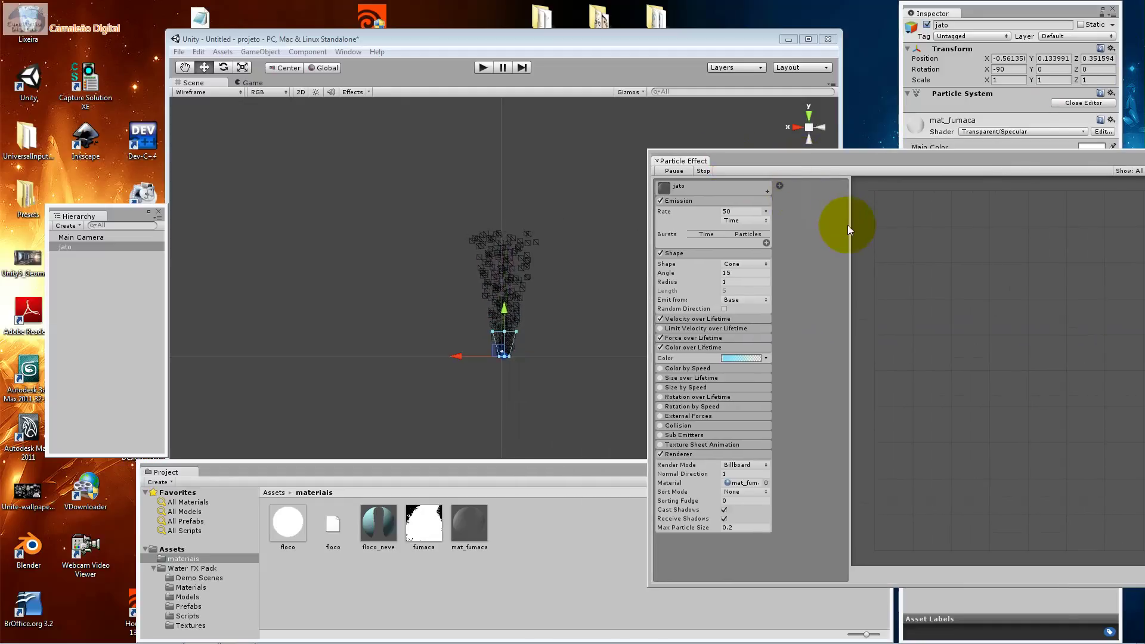
pyautogui.moveTo(850, 225); pyautogui.dragTo(1100, 225)
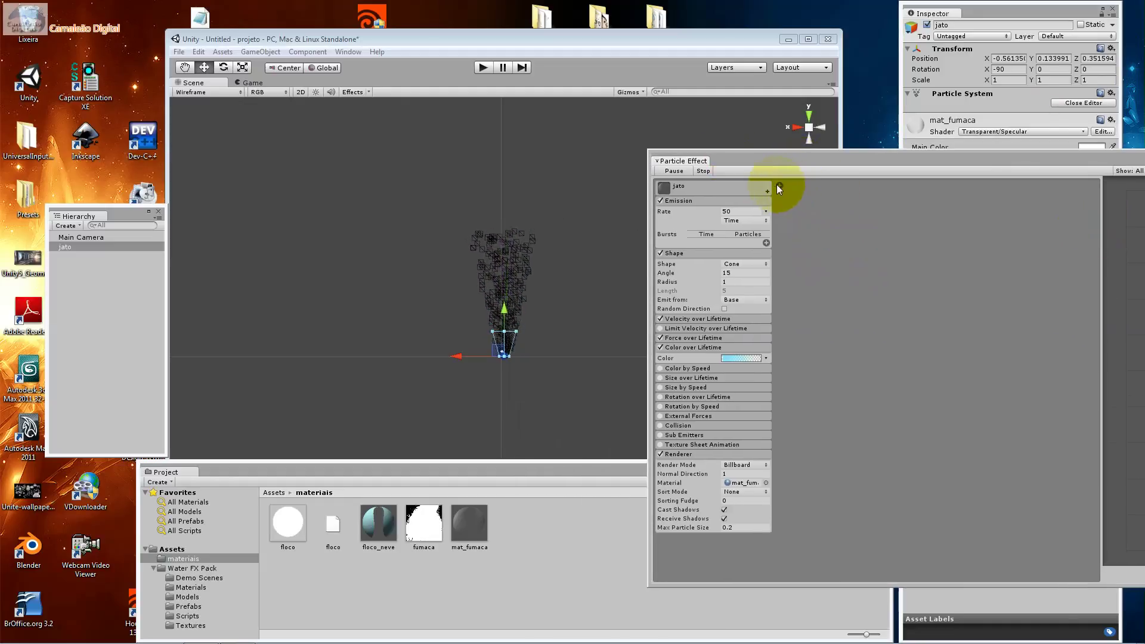
pyautogui.click(227, 92)
pyautogui.click(218, 100)
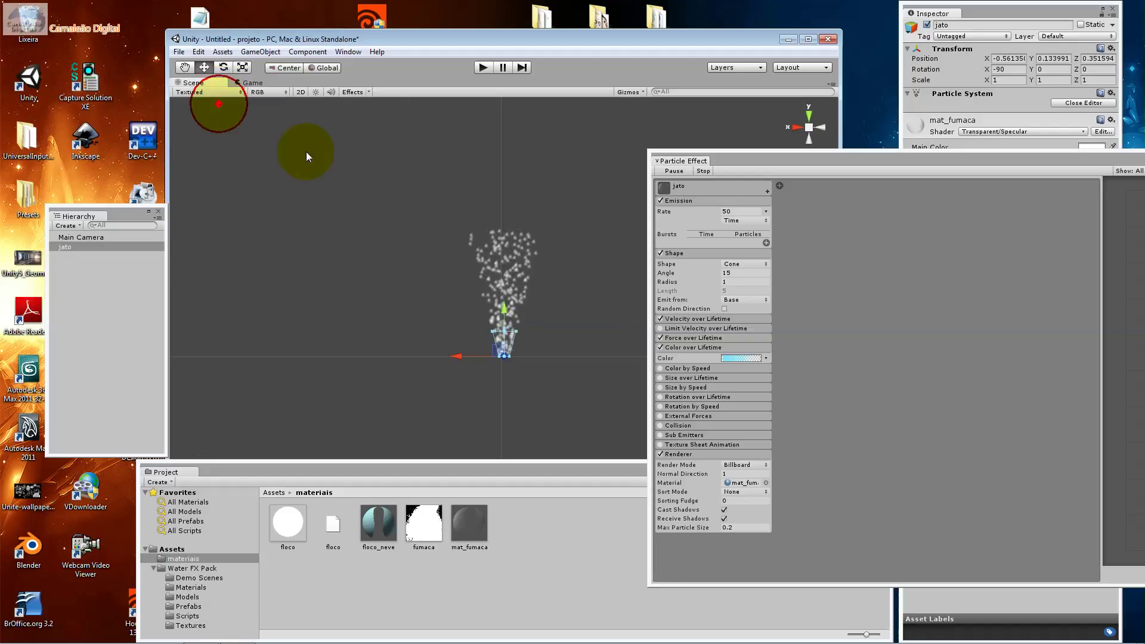
pyautogui.scroll(2, 483, 262)
pyautogui.scroll(2, 483, 262)
pyautogui.scroll(2, 483, 262)
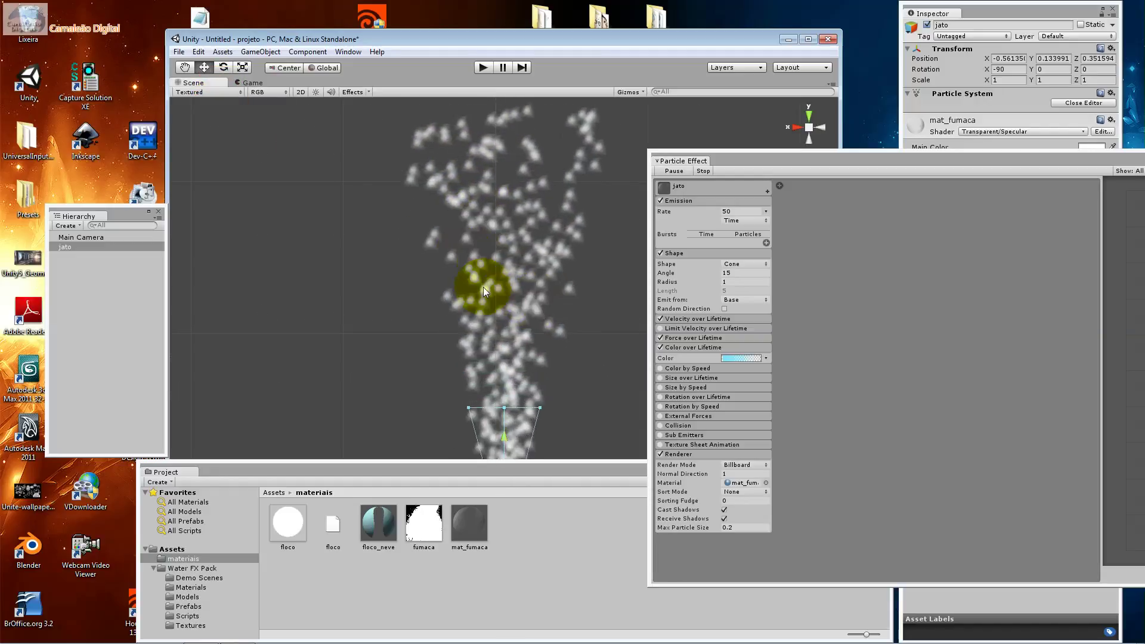
pyautogui.click(210, 93)
# Step: Return the Scene to Wireframe and save the scene as exemplo01 in projeto\Assets
pyautogui.click(220, 118)
pyautogui.click(177, 51)
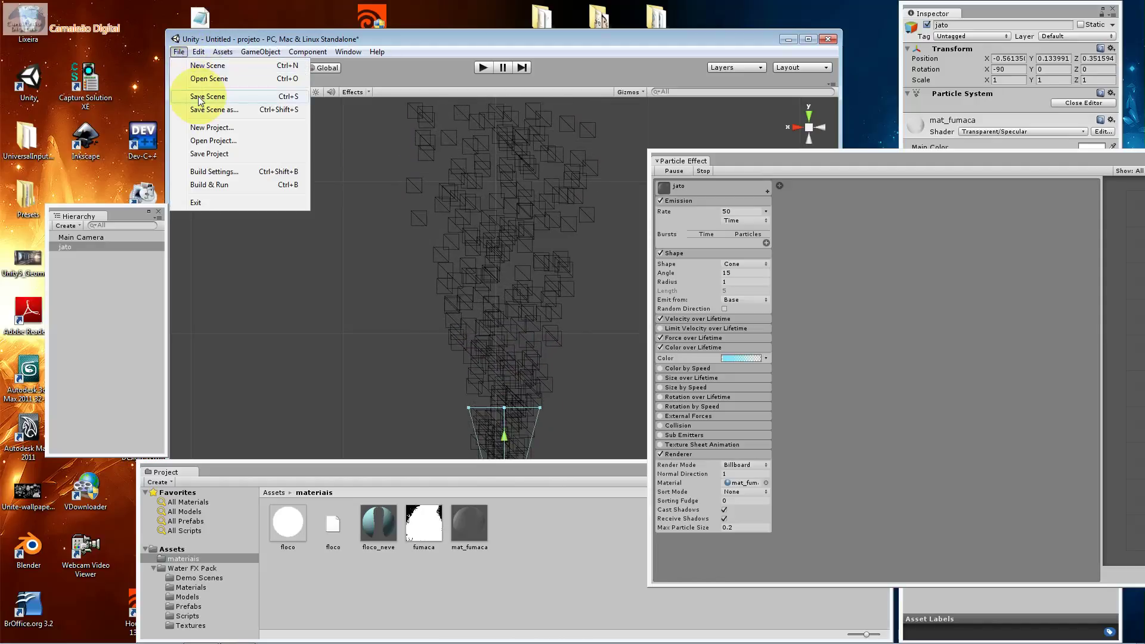
pyautogui.click(209, 98)
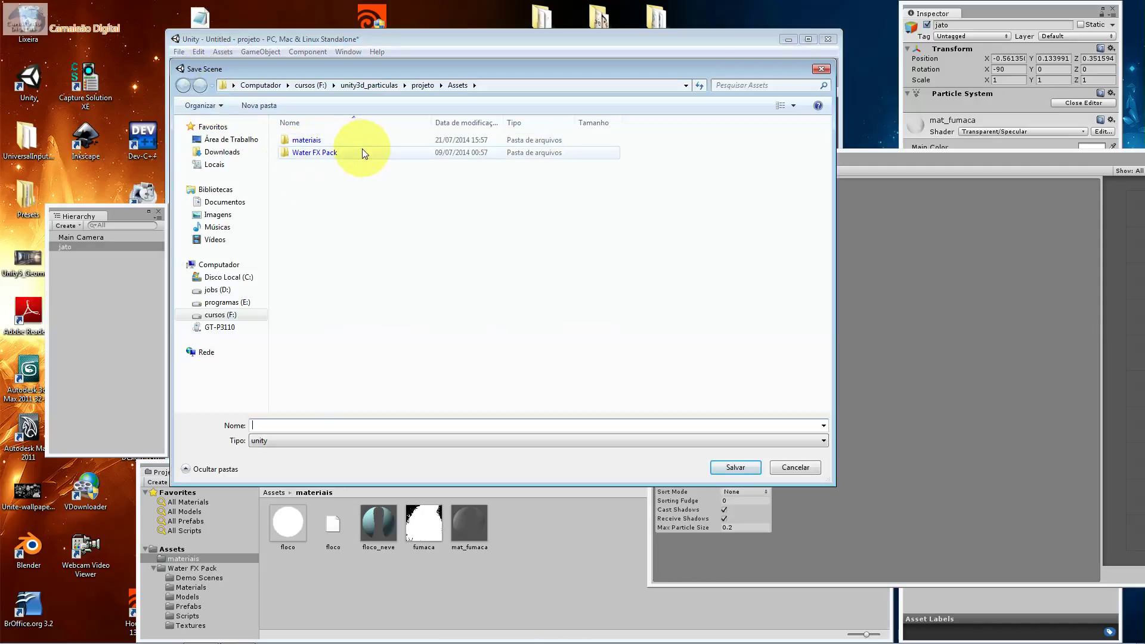
pyautogui.click(369, 85)
pyautogui.doubleClick(332, 177)
pyautogui.write('exemplo01')
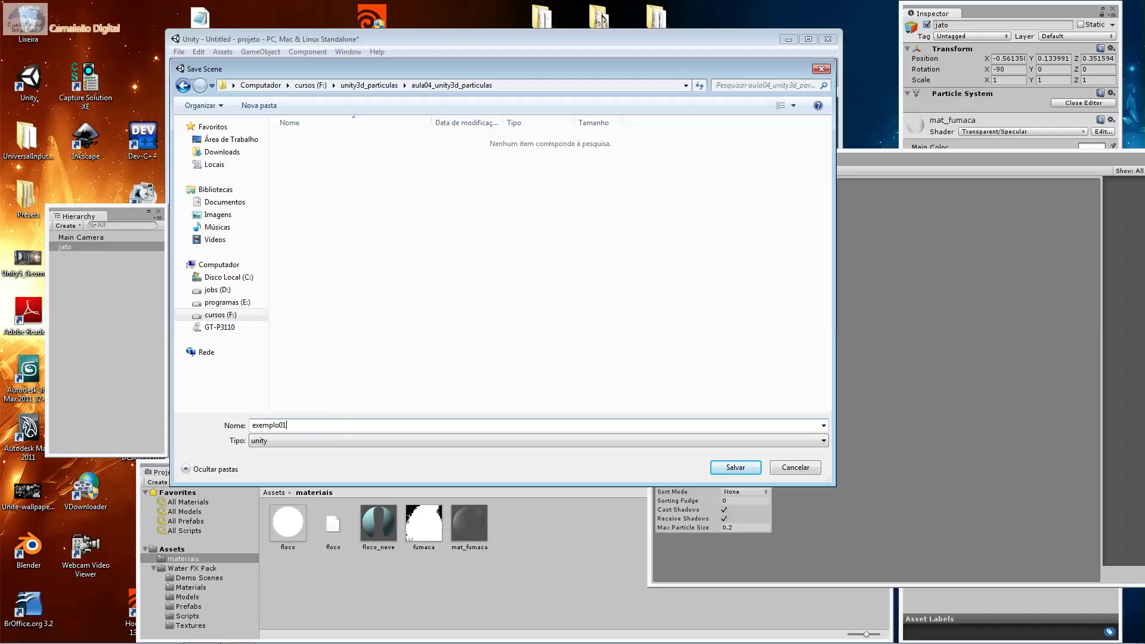
pyautogui.press('Return')
pyautogui.press('Return')
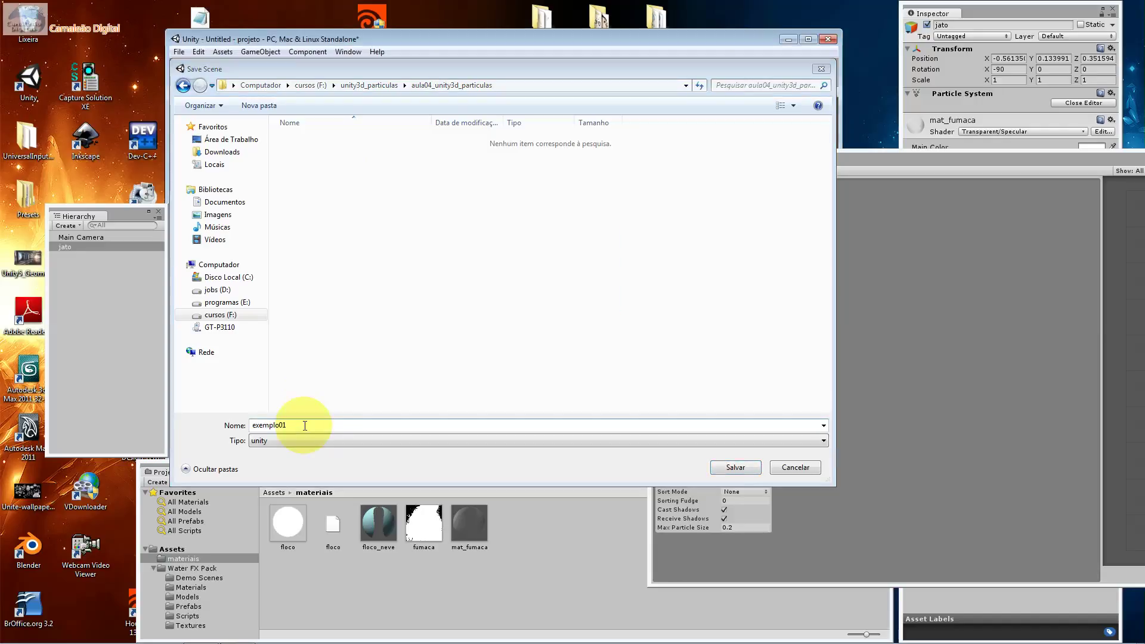
pyautogui.click(369, 85)
pyautogui.doubleClick(340, 214)
pyautogui.click(367, 84)
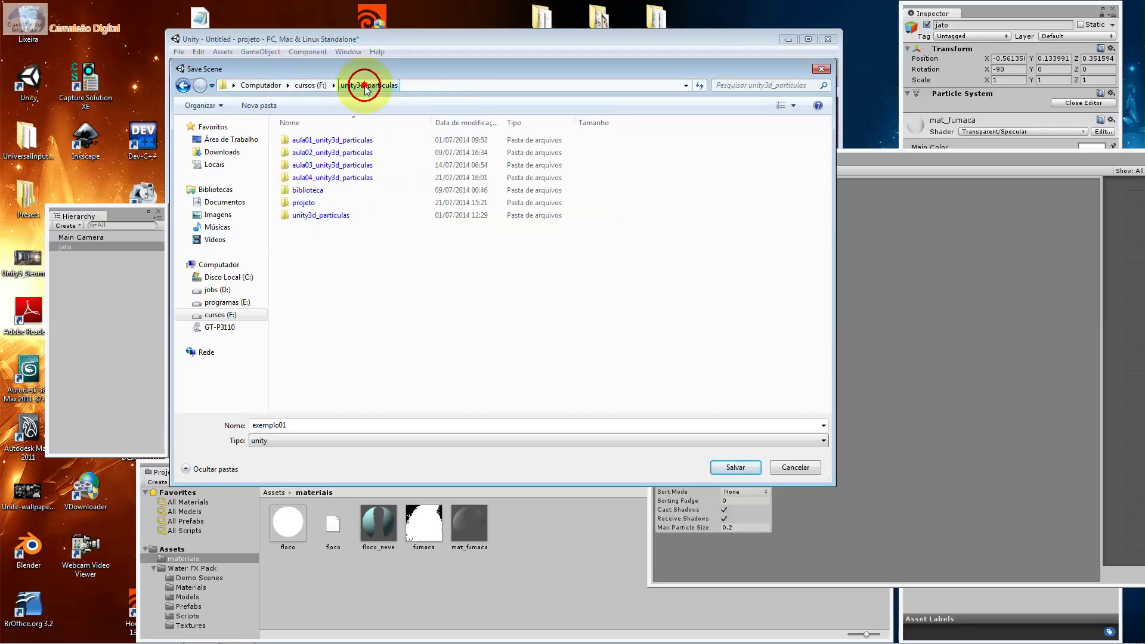
pyautogui.doubleClick(338, 203)
pyautogui.doubleClick(335, 140)
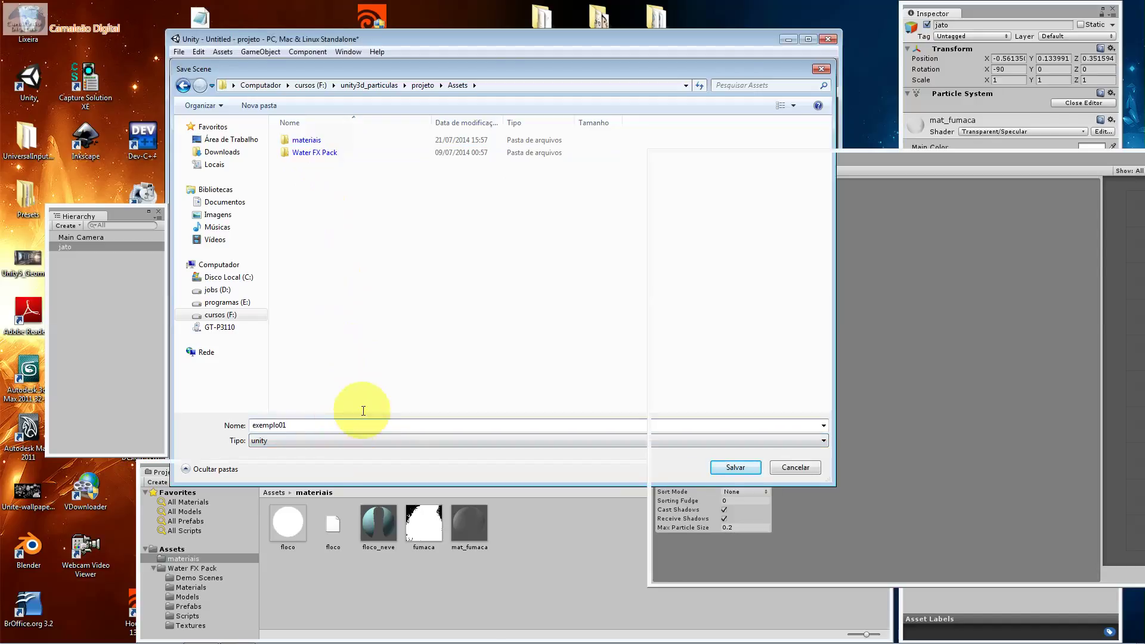
pyautogui.click(722, 468)
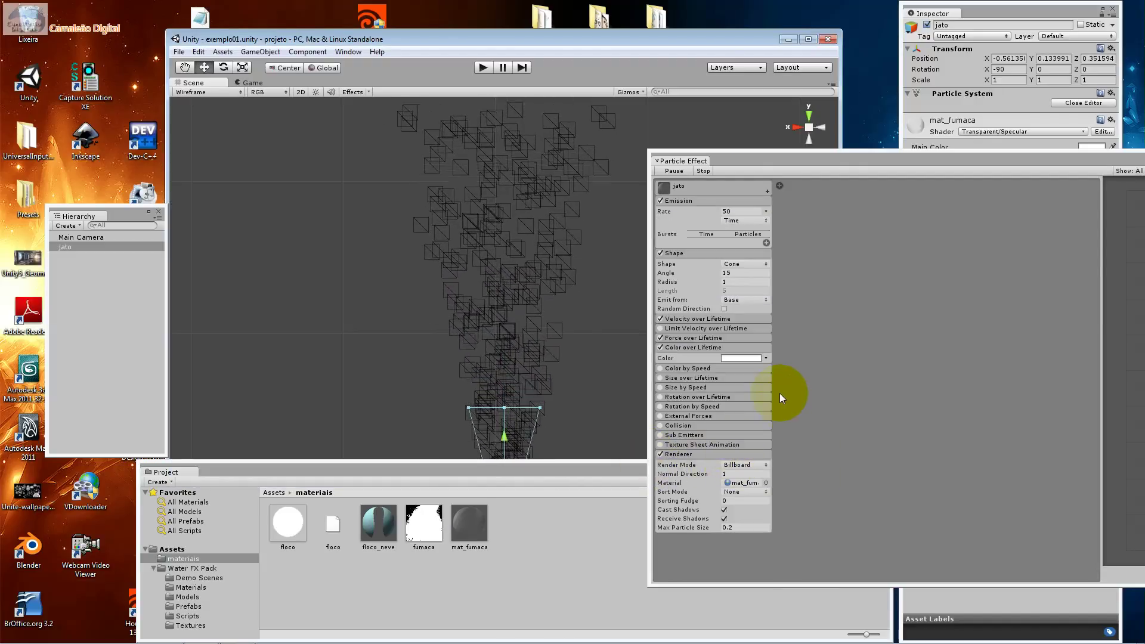
# Step: Keep Billboard render mode and add Particle System 2 as a child of jato
pyautogui.click(755, 462)
pyautogui.click(757, 465)
pyautogui.click(756, 464)
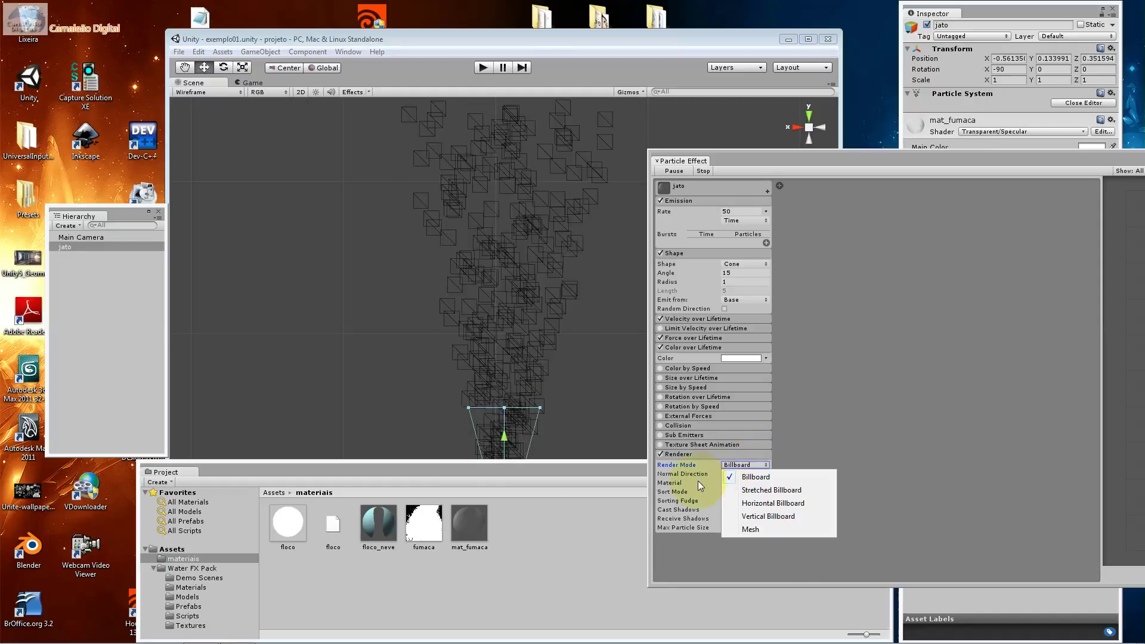
pyautogui.click(709, 380)
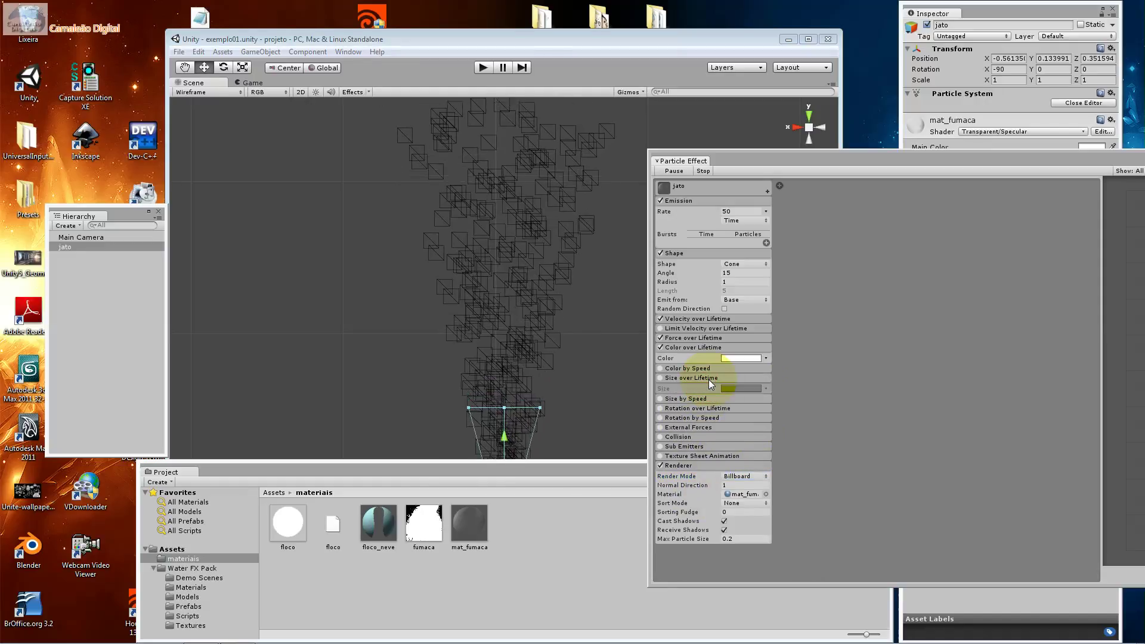
pyautogui.click(779, 186)
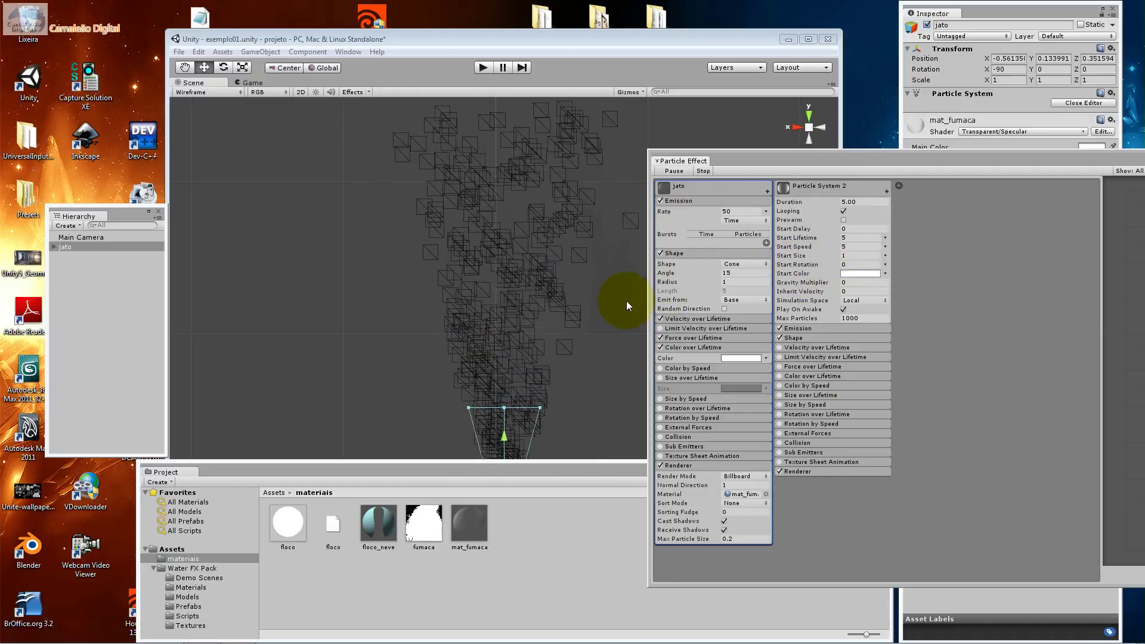
pyautogui.click(798, 471)
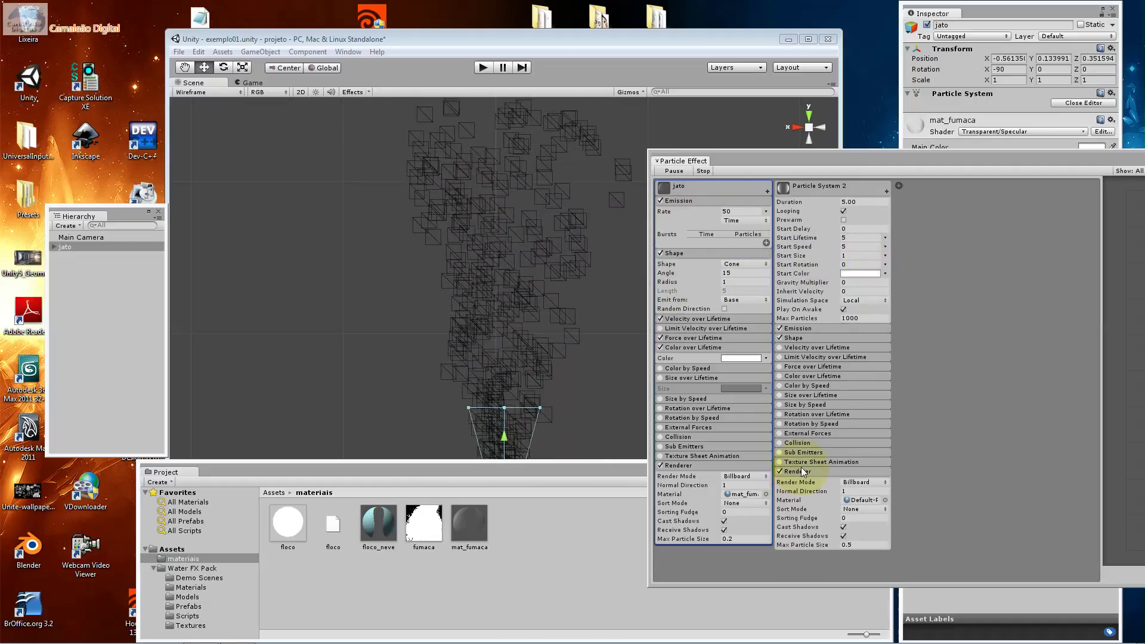
pyautogui.click(884, 500)
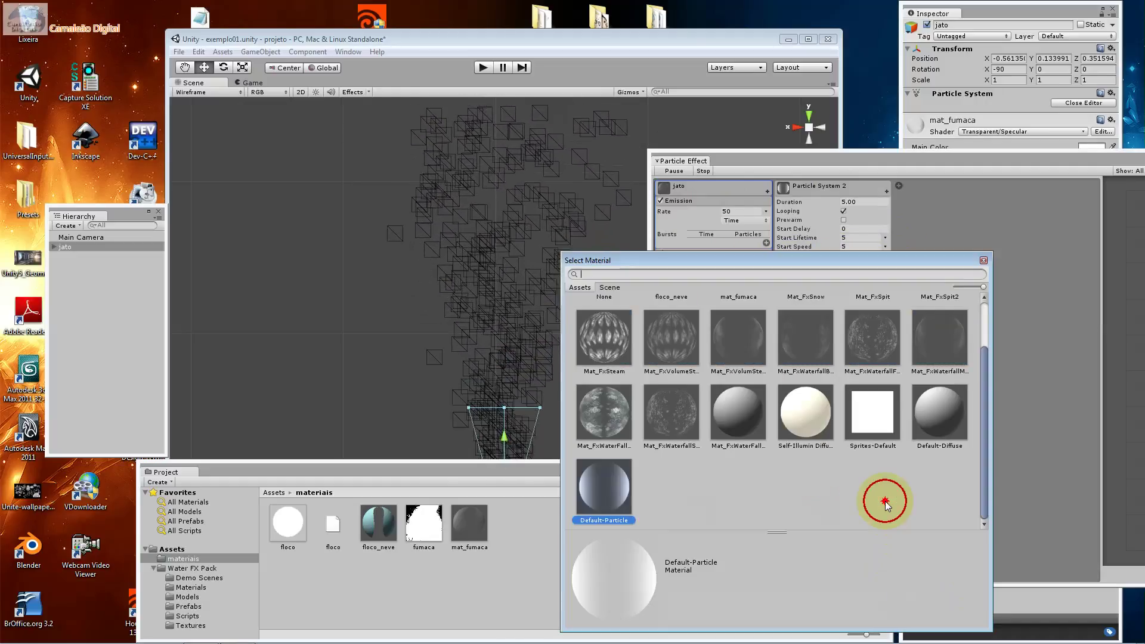
pyautogui.click(871, 355)
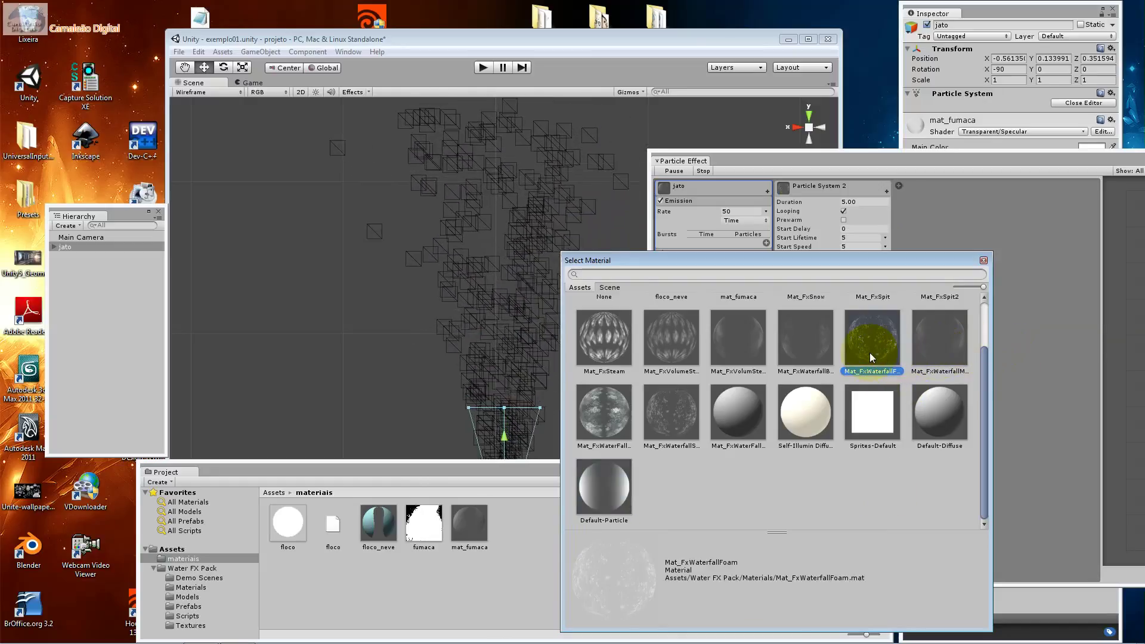
pyautogui.doubleClick(596, 410)
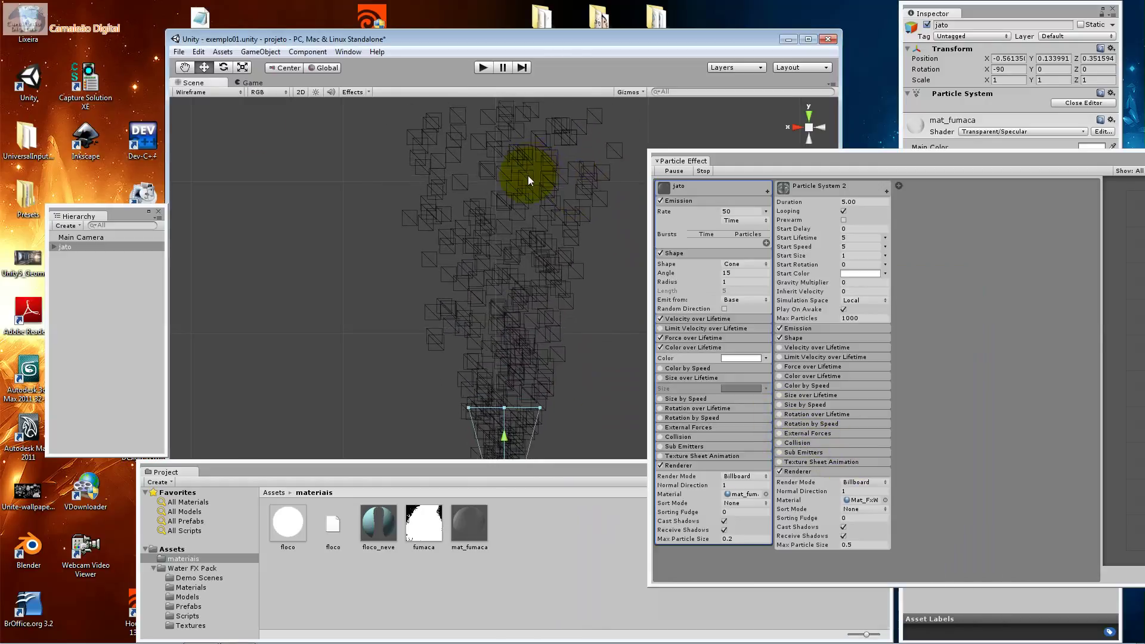
pyautogui.click(211, 92)
pyautogui.click(206, 104)
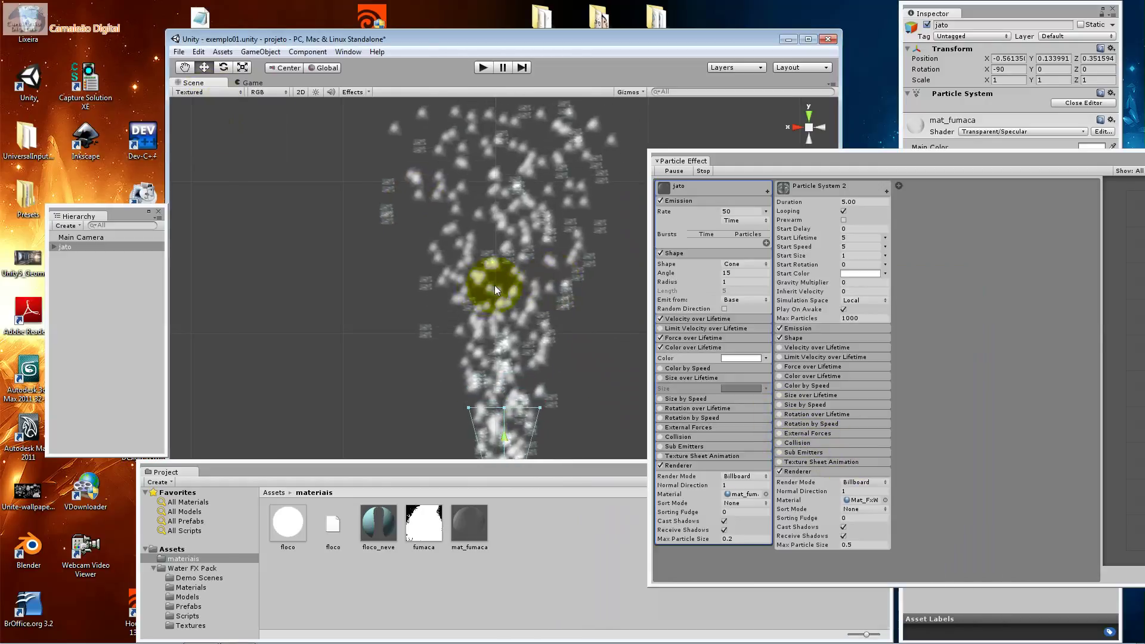
pyautogui.click(540, 290)
pyautogui.click(416, 365)
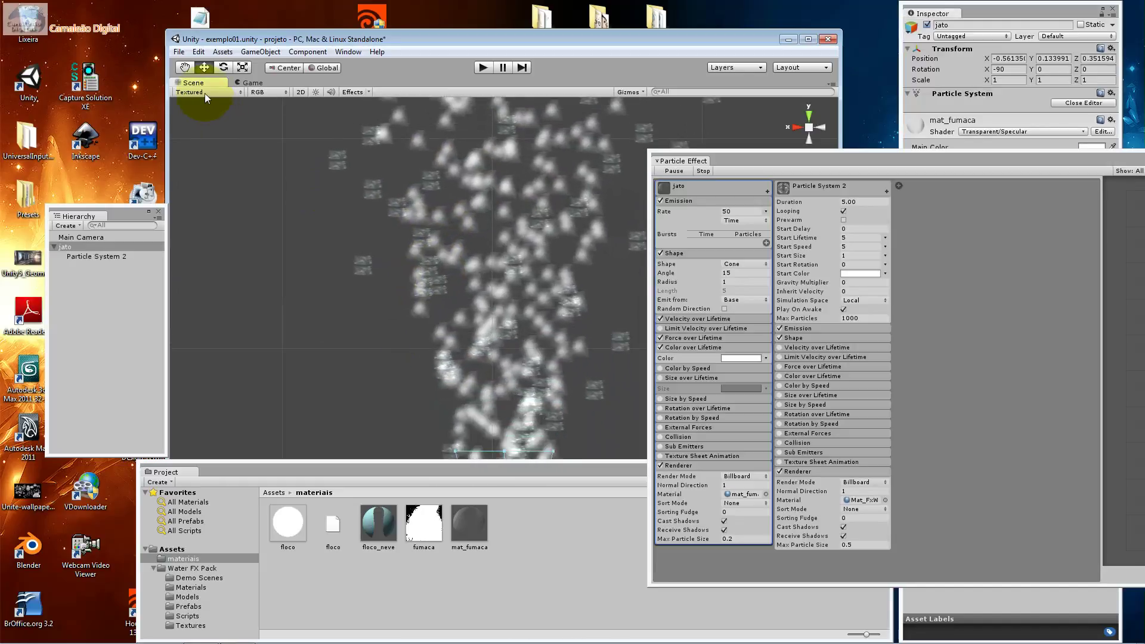
pyautogui.click(205, 92)
pyautogui.click(209, 117)
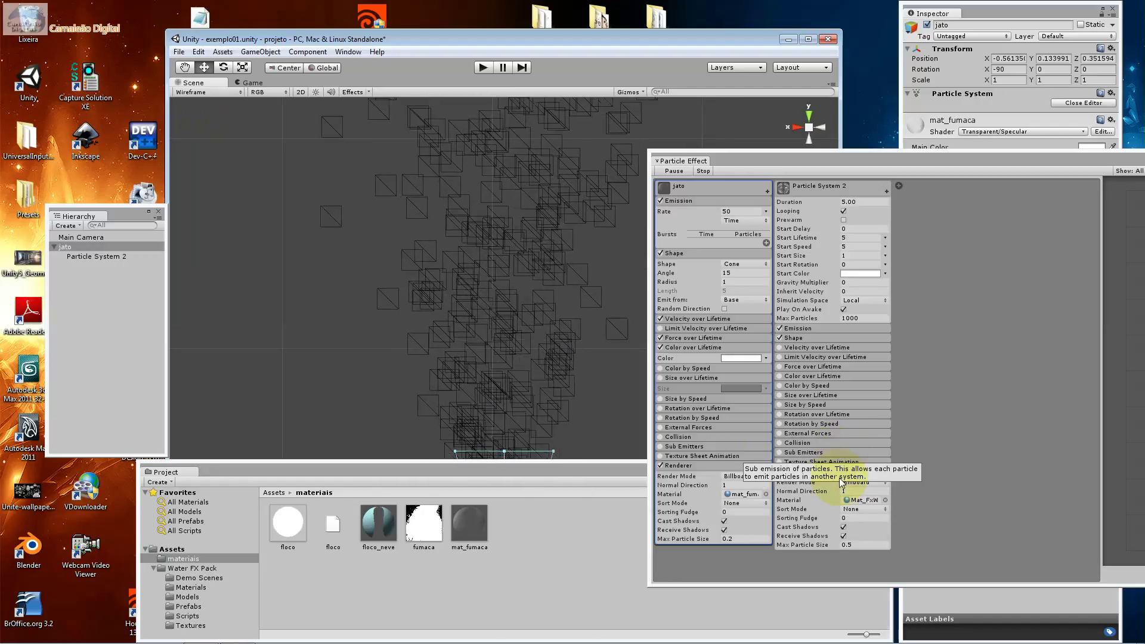
# Step: Add Particle System 3 under jato and give it the Mat_FxWaterFall material
pyautogui.click(899, 185)
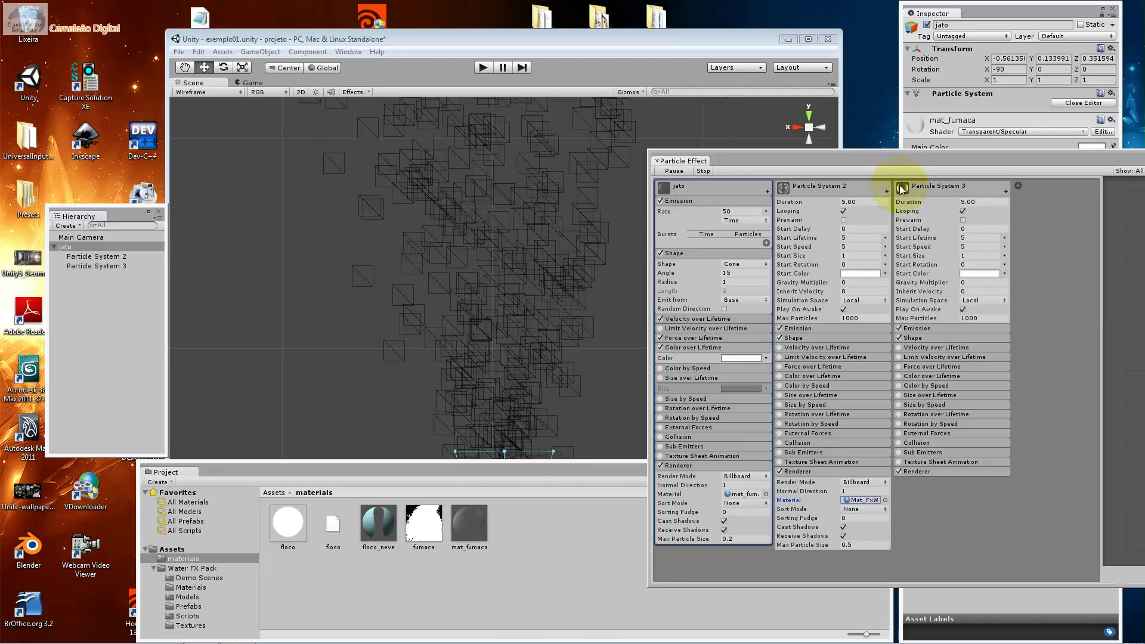
pyautogui.click(930, 471)
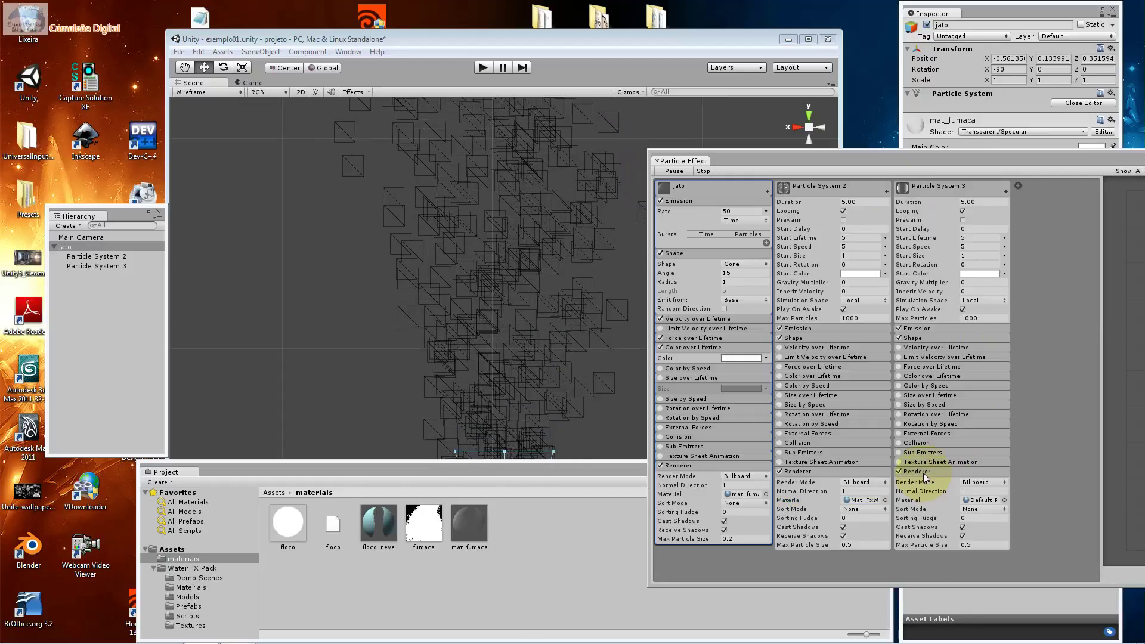
pyautogui.click(1003, 501)
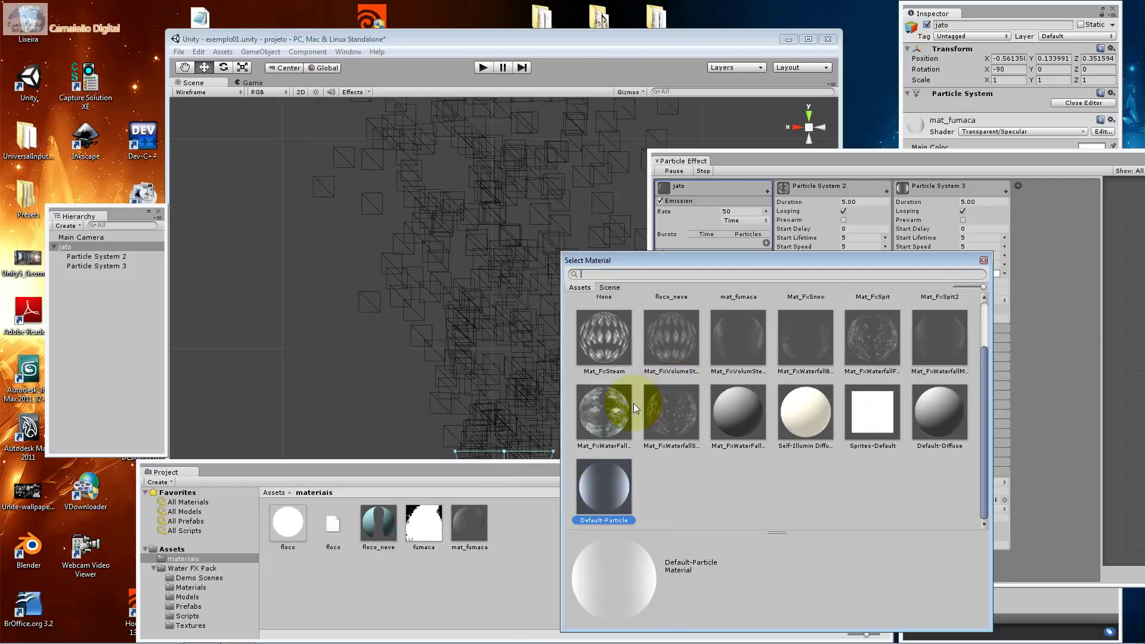
pyautogui.doubleClick(656, 412)
# Step: Preview the particles in Textured mode, then return the Scene to Wireframe
pyautogui.click(225, 93)
pyautogui.click(229, 100)
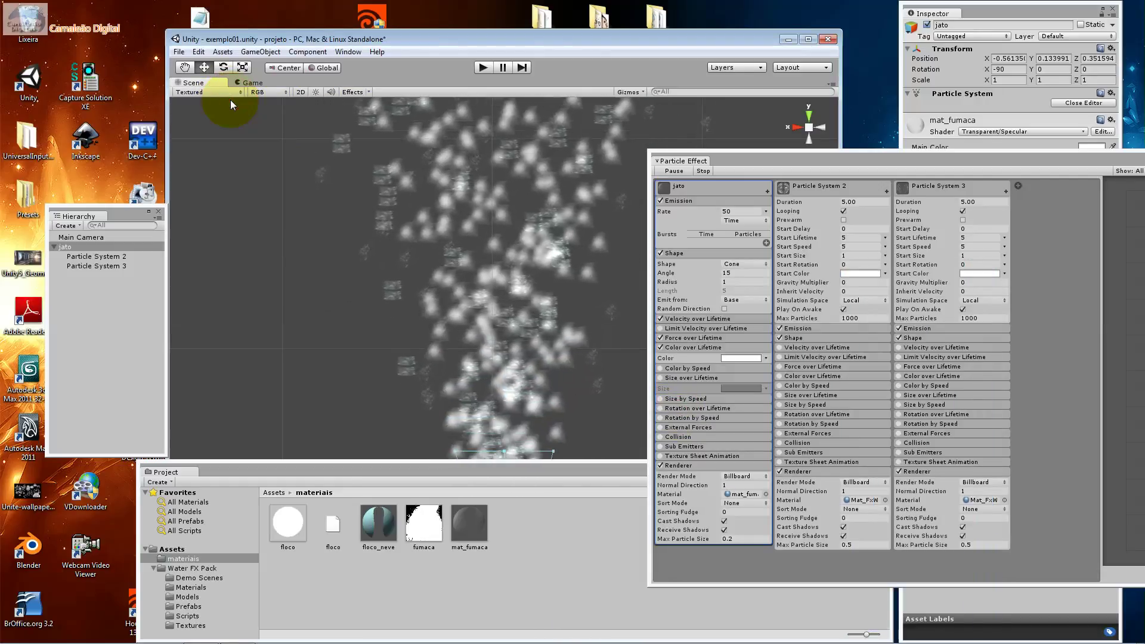
pyautogui.click(230, 94)
pyautogui.click(226, 110)
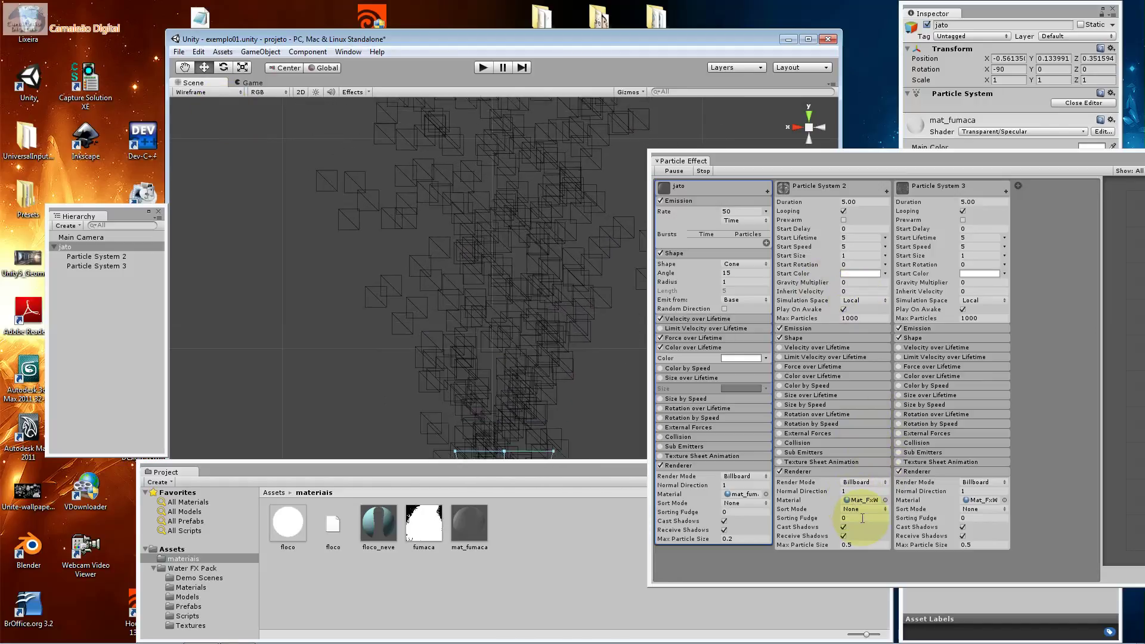
# Step: Enter Max Particles of 10 and 1 on Particle Systems 2 and 3, previewing Textured briefly
pyautogui.click(859, 319)
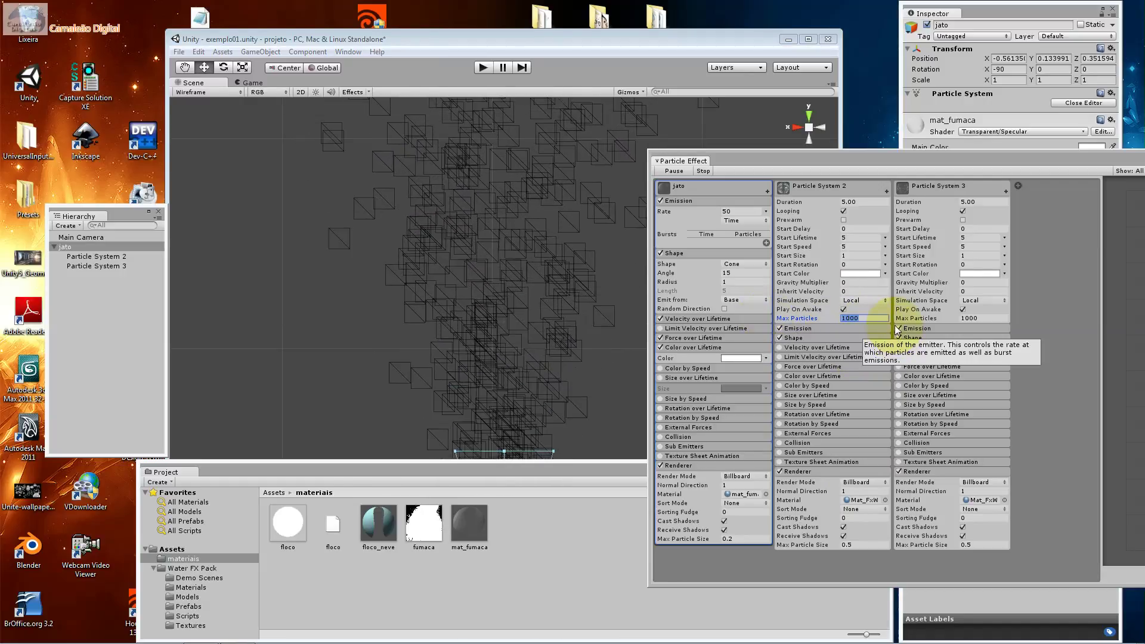
pyautogui.write('10')
pyautogui.click(966, 318)
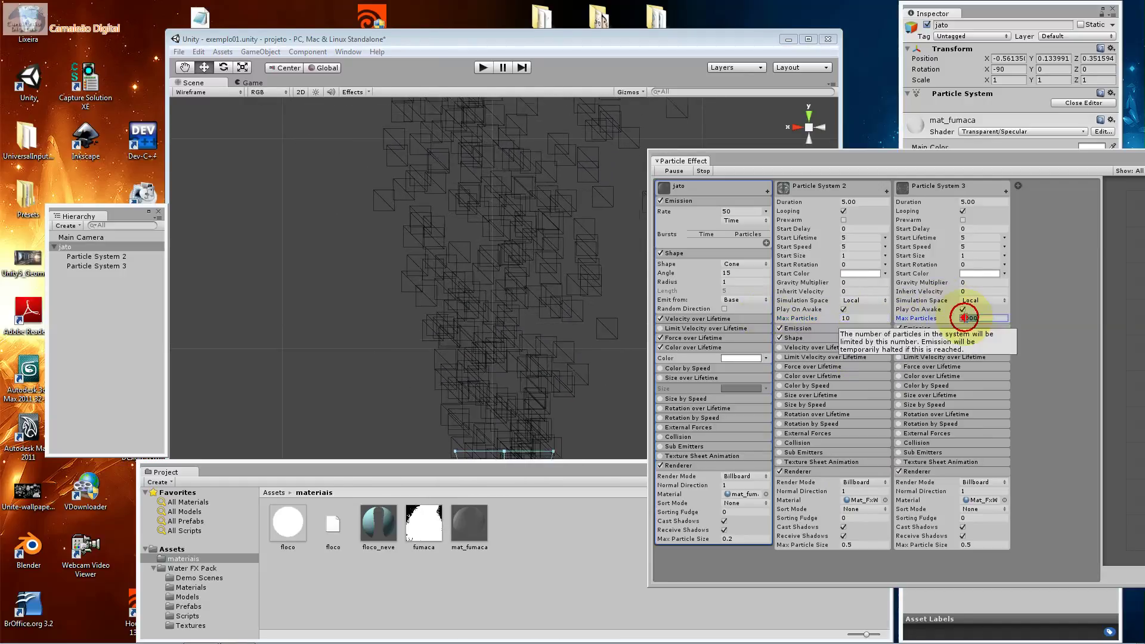
pyautogui.write('1')
pyautogui.click(225, 93)
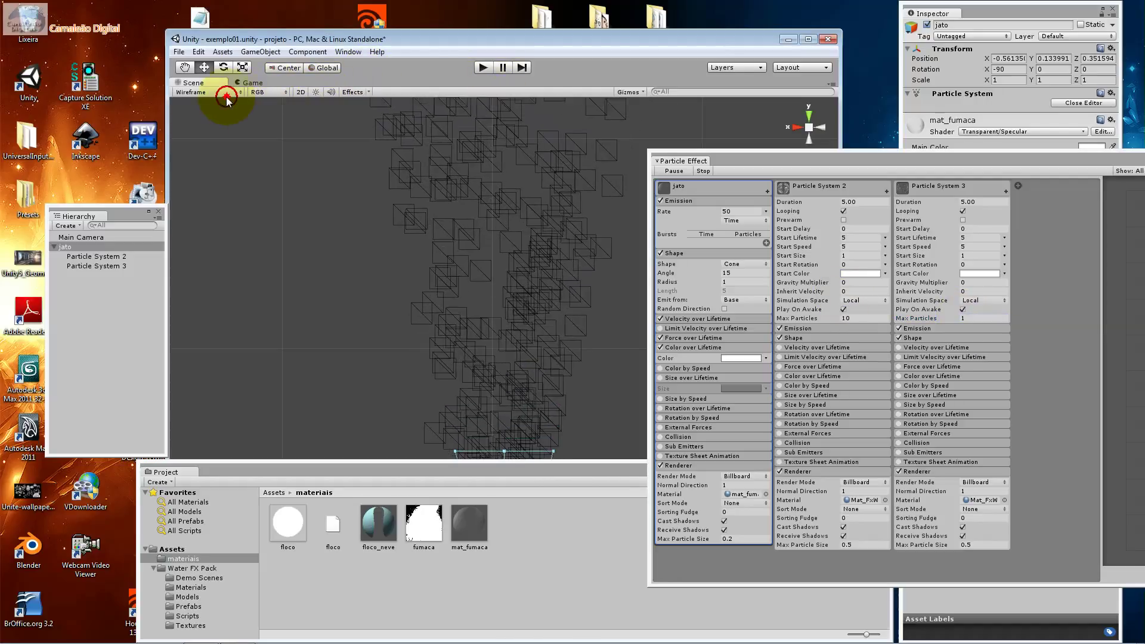
pyautogui.click(225, 101)
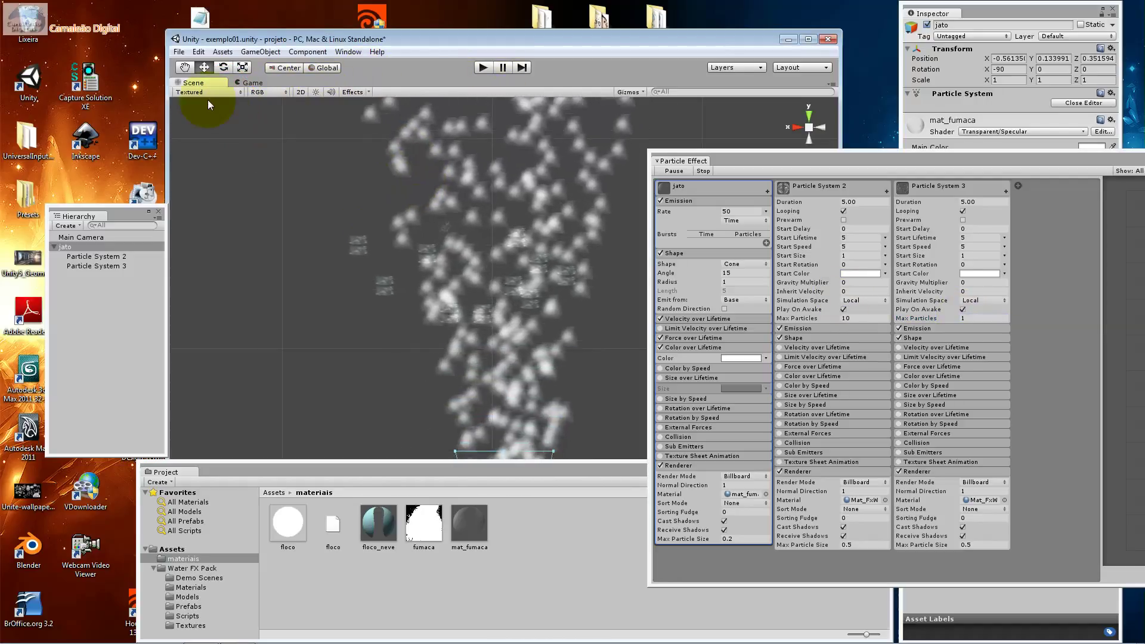
pyautogui.click(220, 98)
pyautogui.click(217, 92)
pyautogui.click(217, 115)
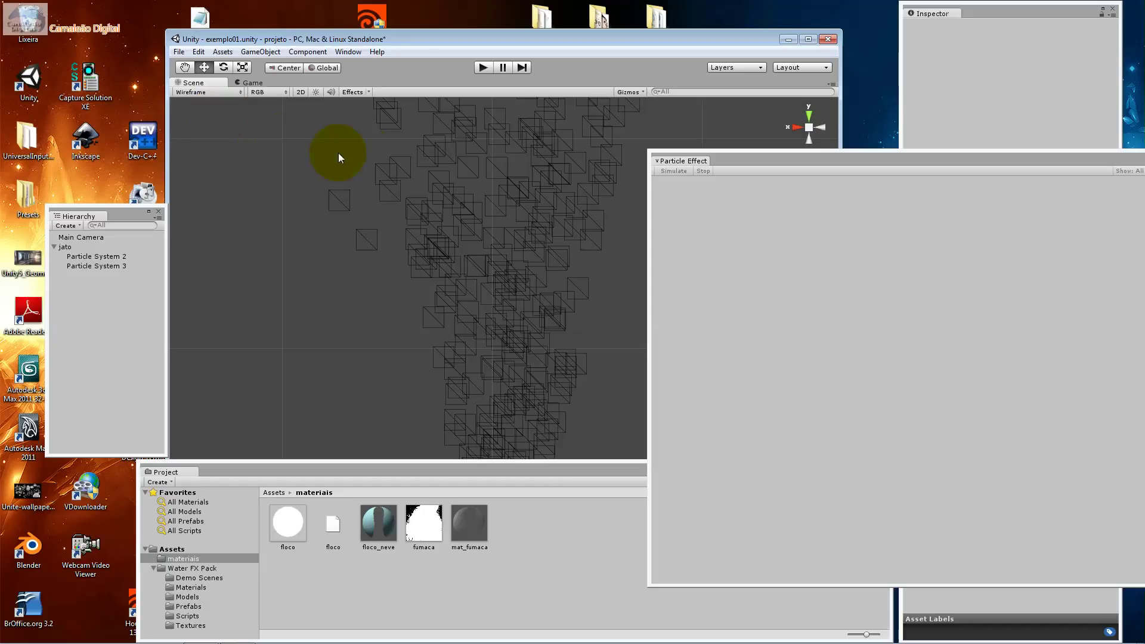
# Step: Select jato and set Max Particles to 2000 on Particle System 2 and Particle System 3
pyautogui.click(613, 223)
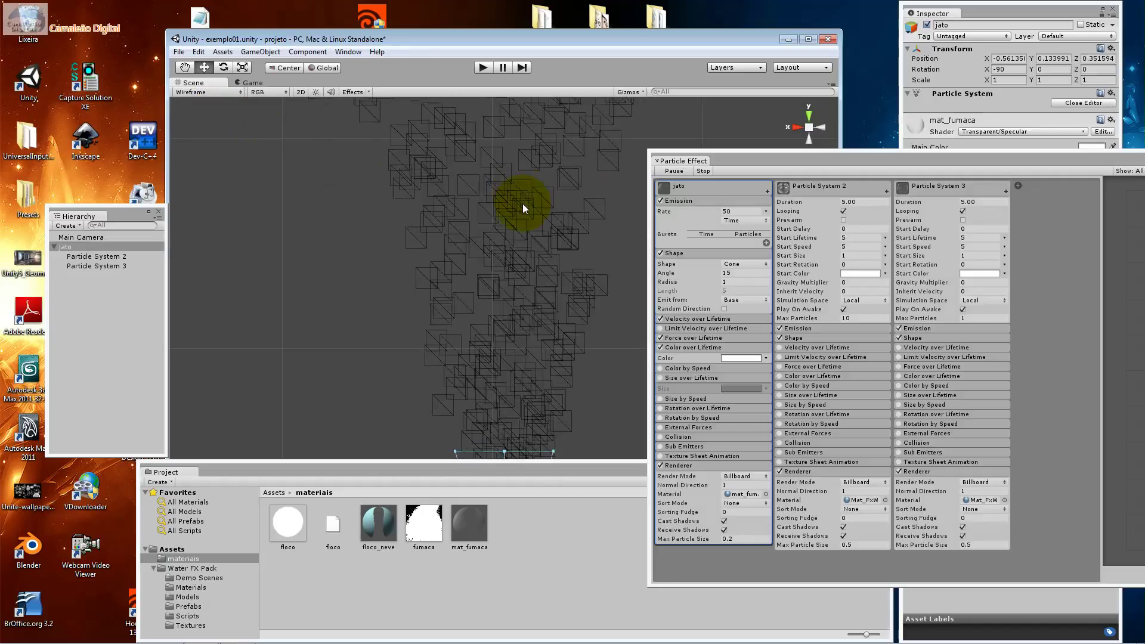
pyautogui.click(864, 318)
pyautogui.write('200')
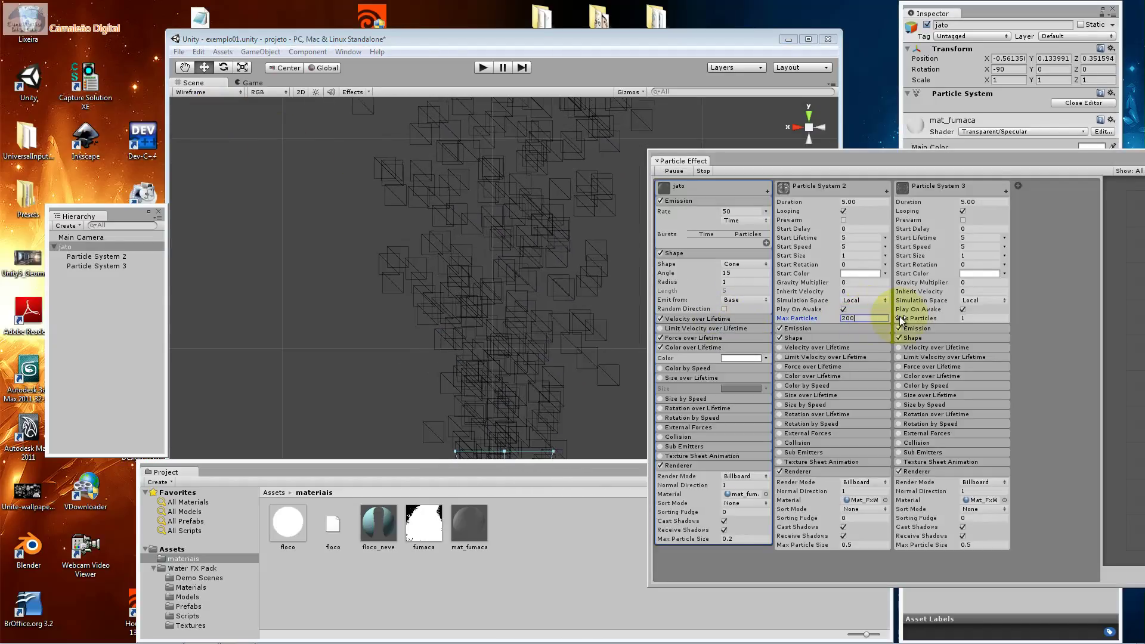
pyautogui.write('0')
pyautogui.click(937, 319)
pyautogui.write('2')
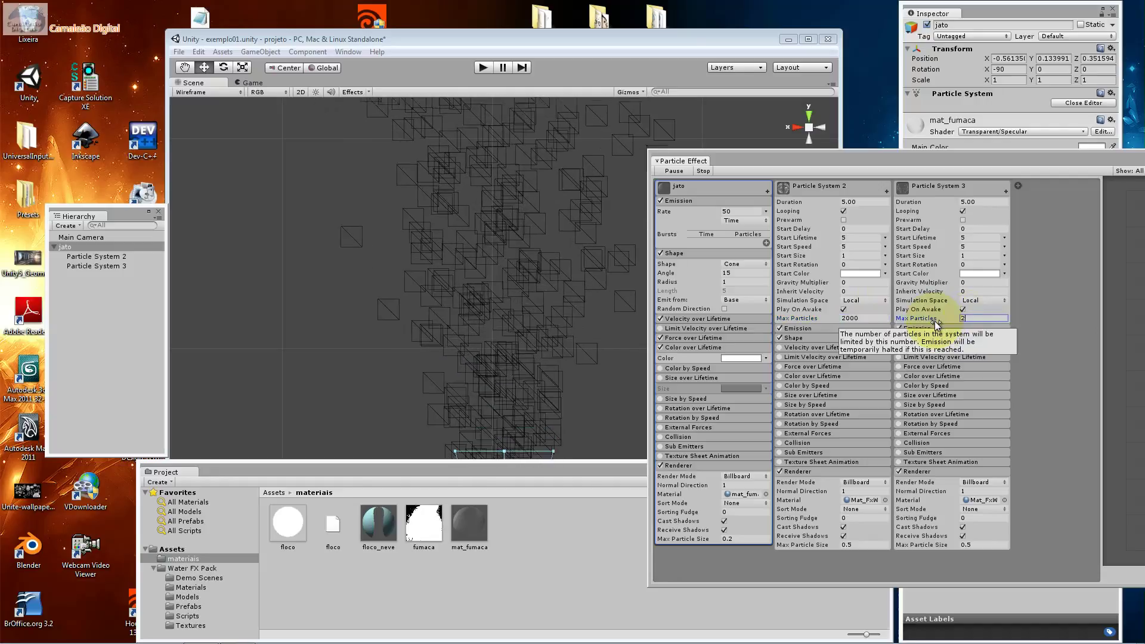
pyautogui.write('000')
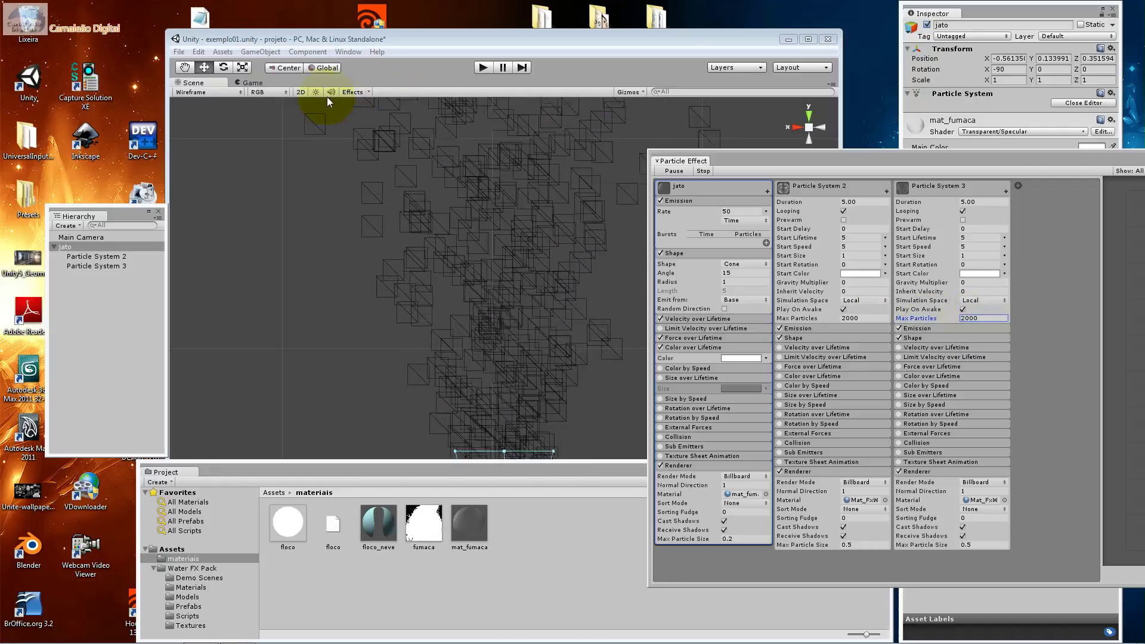
pyautogui.click(981, 271)
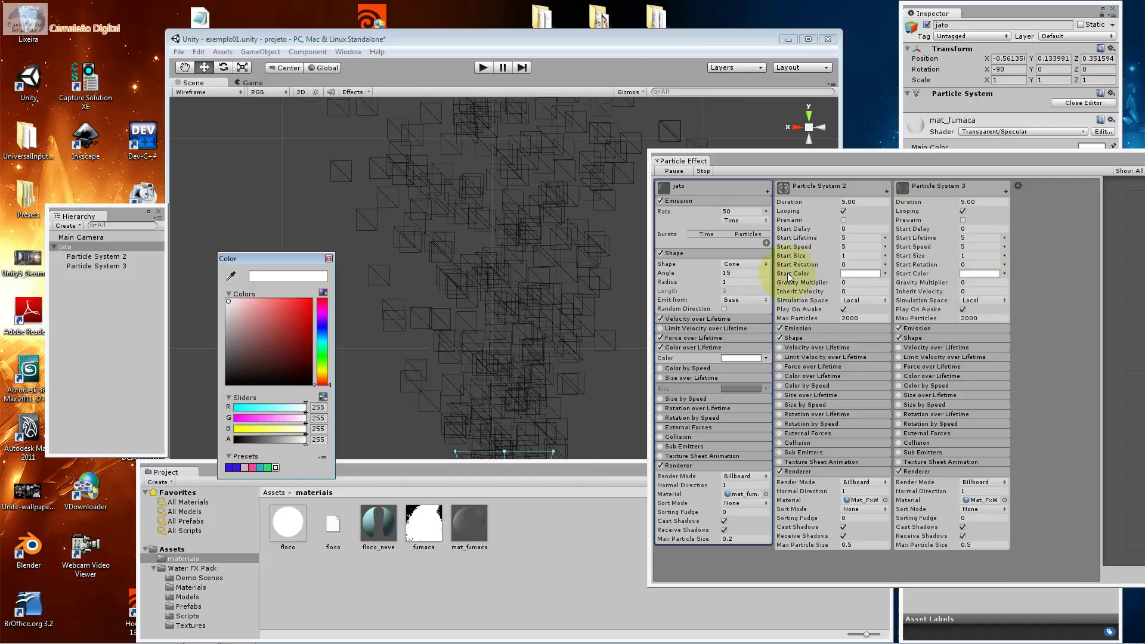
# Step: Give Particle System 3 a yellow-orange start colour and Particle System 2 a full cyan start colour
pyautogui.moveTo(322, 348); pyautogui.dragTo(323, 374)
pyautogui.moveTo(299, 304); pyautogui.dragTo(310, 300)
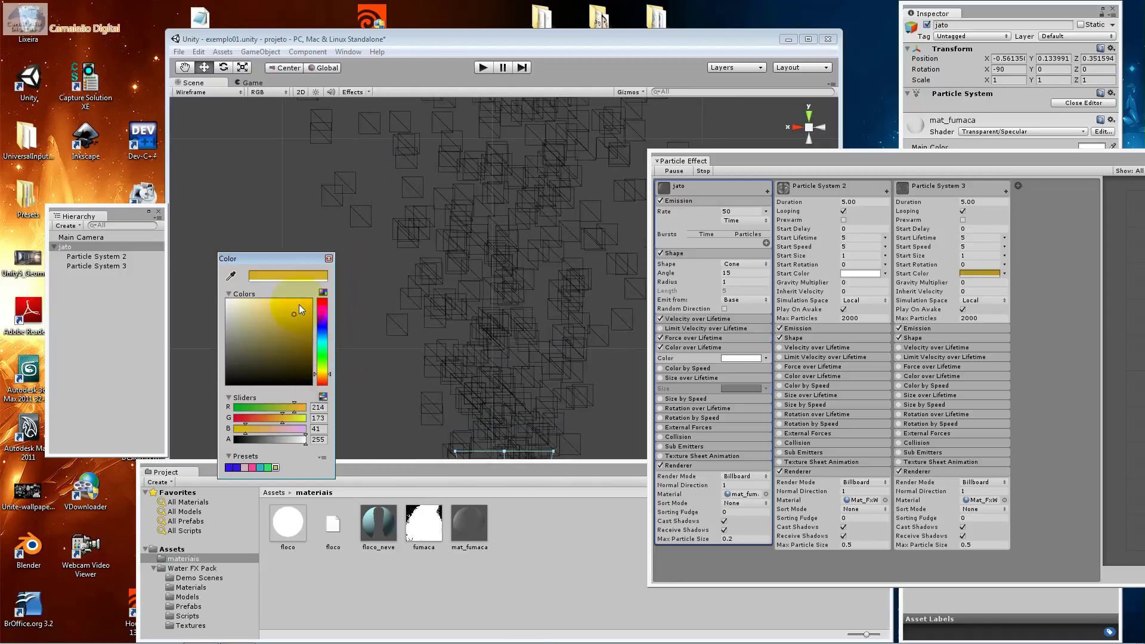
pyautogui.click(858, 273)
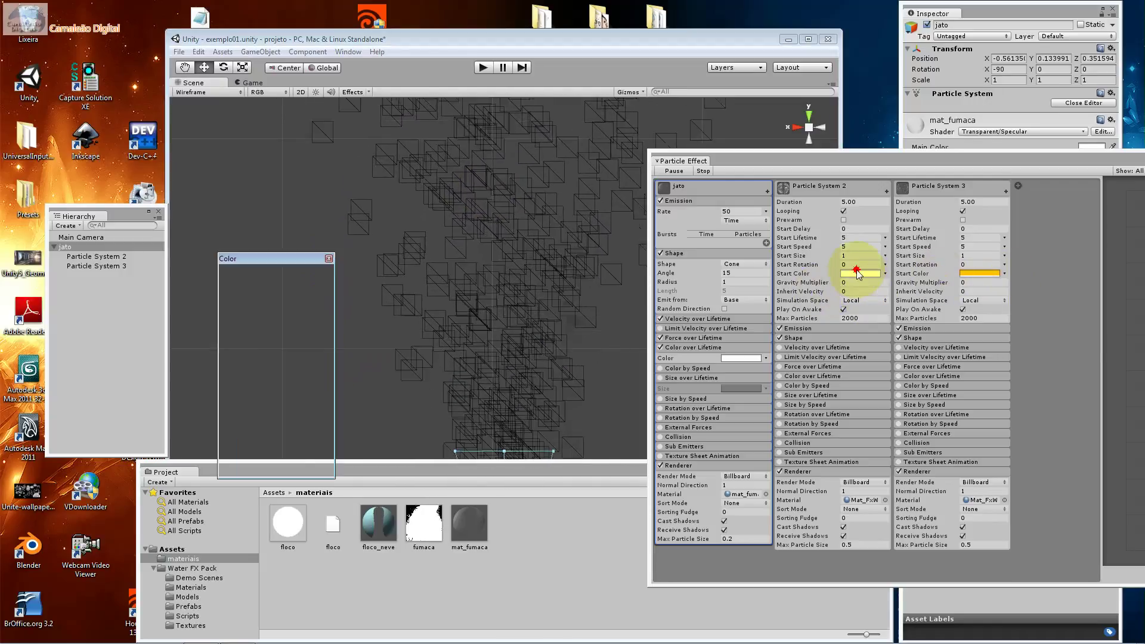
pyautogui.click(323, 342)
pyautogui.click(311, 299)
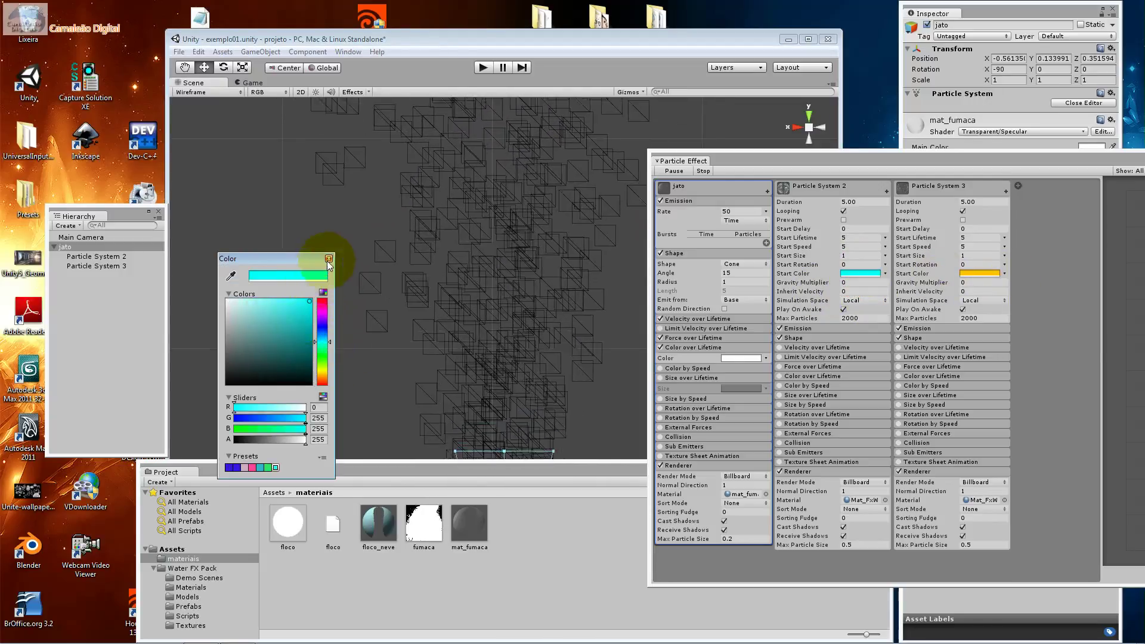
pyautogui.click(327, 257)
# Step: Switch the Scene view to Textured display and save the exemplo01 scene
pyautogui.click(226, 92)
pyautogui.click(220, 102)
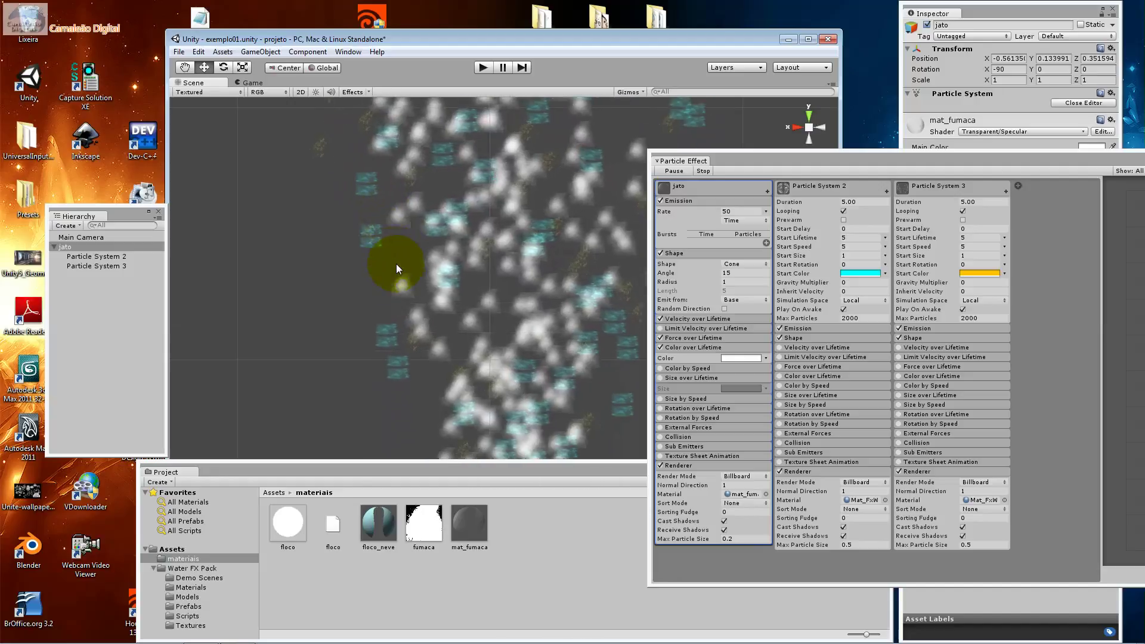
pyautogui.click(179, 51)
pyautogui.click(189, 95)
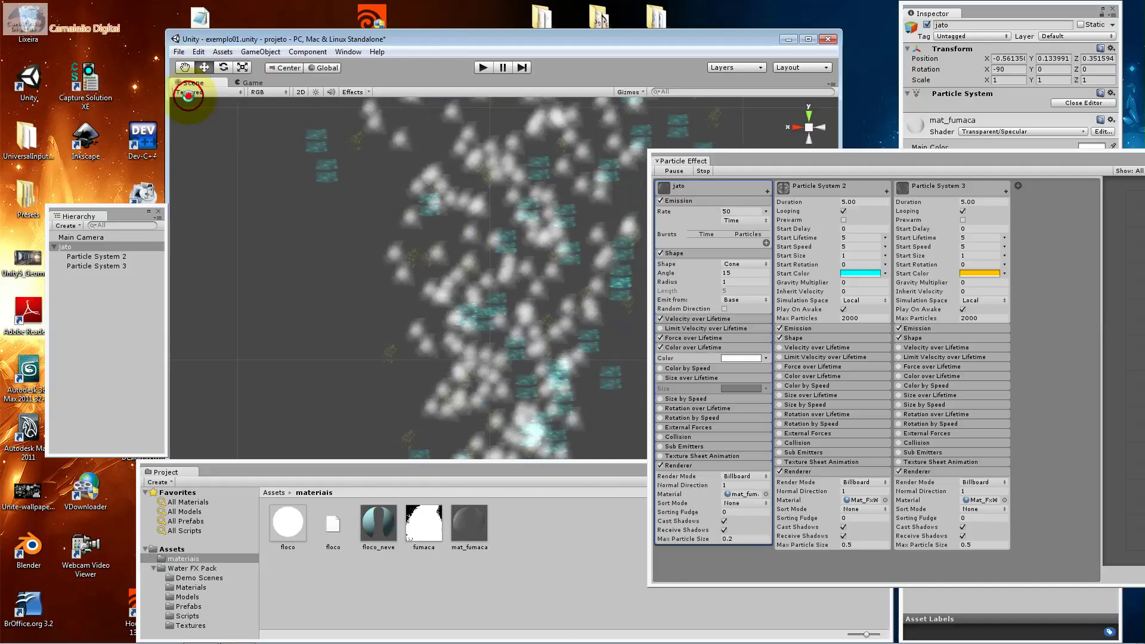